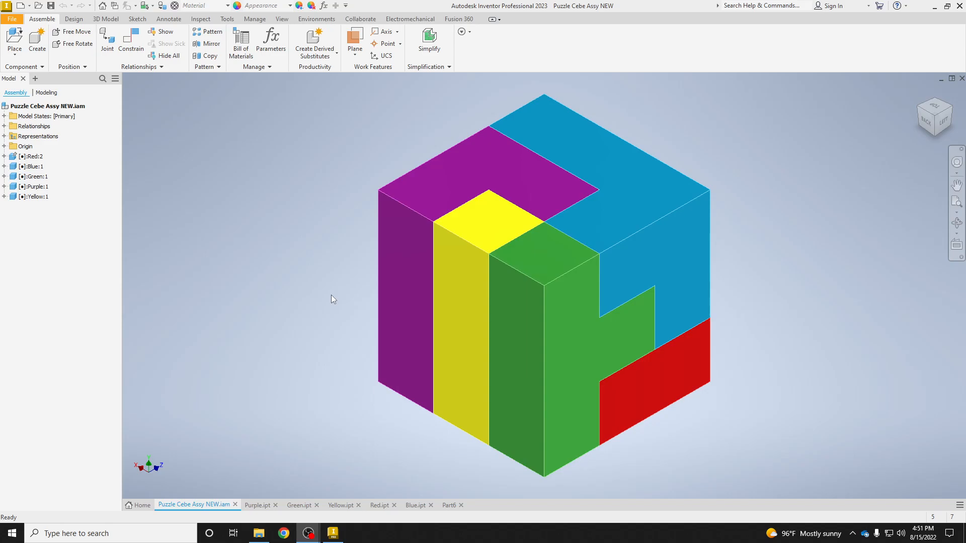
Create a new part from the Standard.ipt template and start a 2D sketch on the front origin plane
{"action": "left_click", "coordinate": [20, 6]}
{"action": "left_click", "coordinate": [499, 194]}
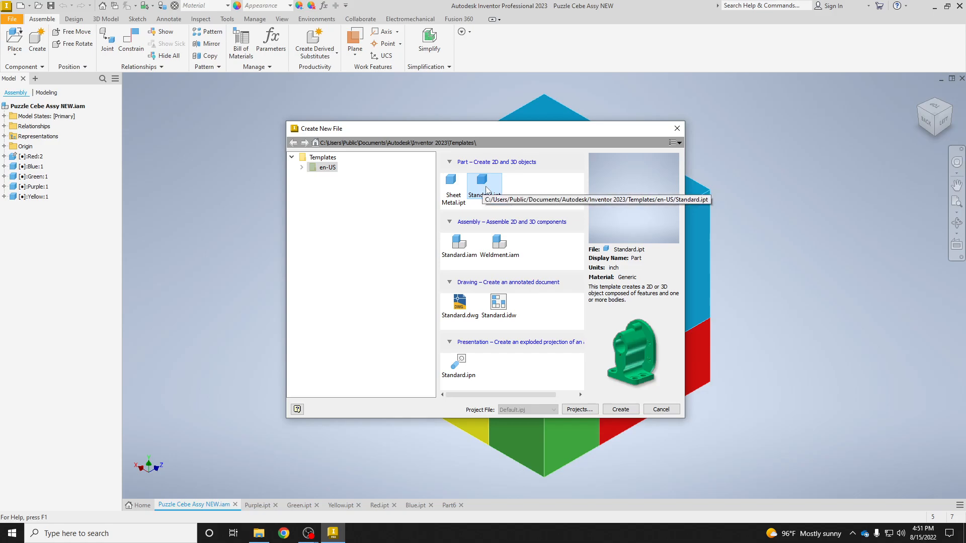
{"action": "double_click", "coordinate": [486, 189]}
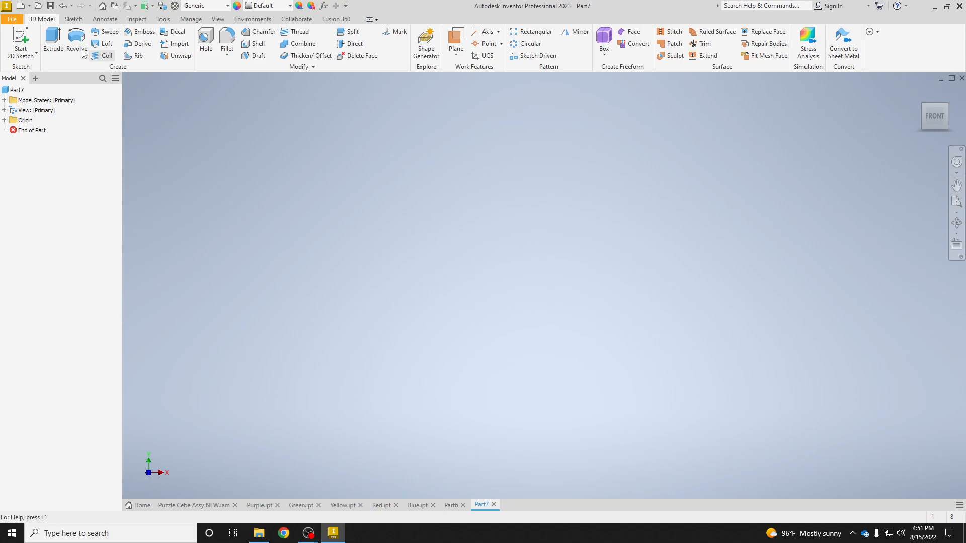
{"action": "left_click", "coordinate": [20, 40]}
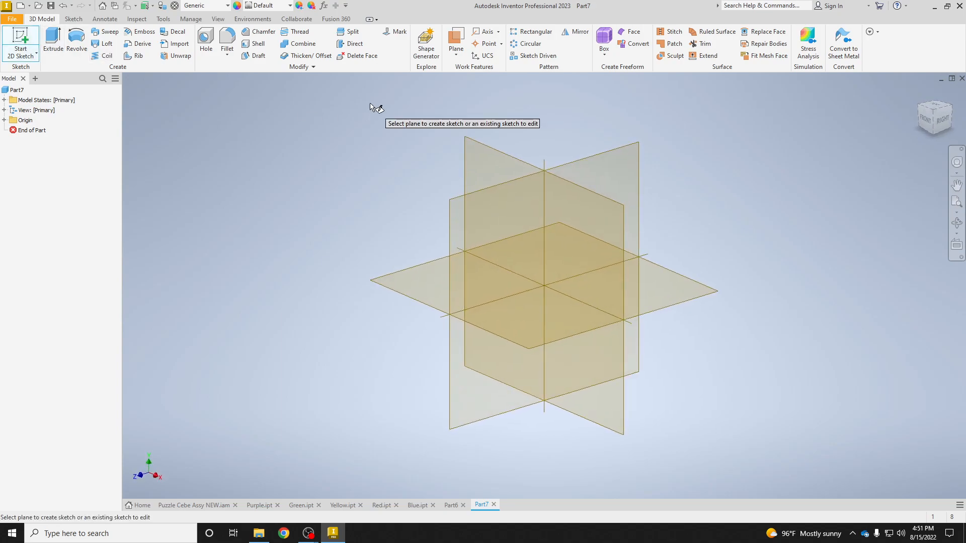
{"action": "left_click", "coordinate": [488, 156]}
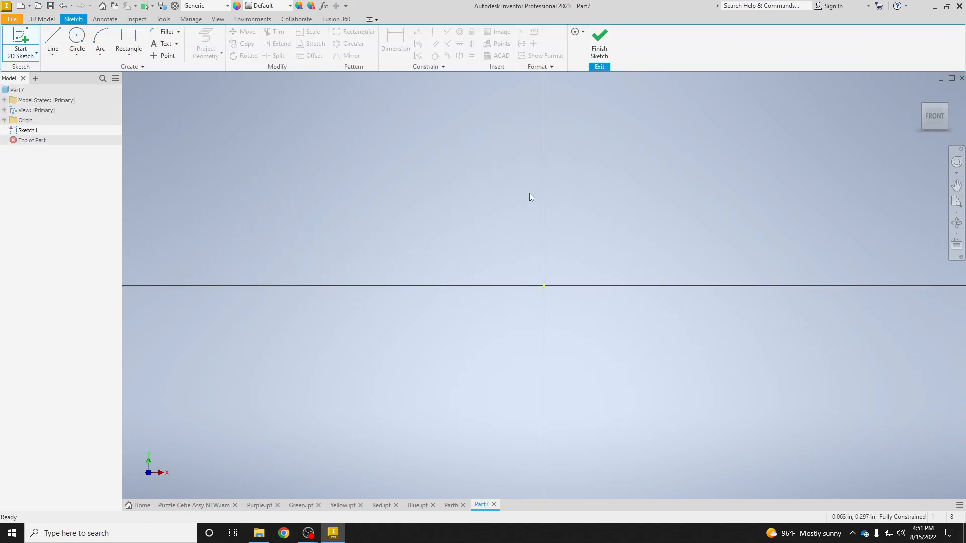
Sketch a rectangle about 1.33 in wide from the origin and a narrower one, about 0.5 in wide, on top of its left end
{"action": "middle_click_drag", "start_coordinate": [415, 246], "coordinate": [336, 264]}
{"action": "left_click", "coordinate": [134, 41]}
{"action": "left_click", "coordinate": [345, 362]}
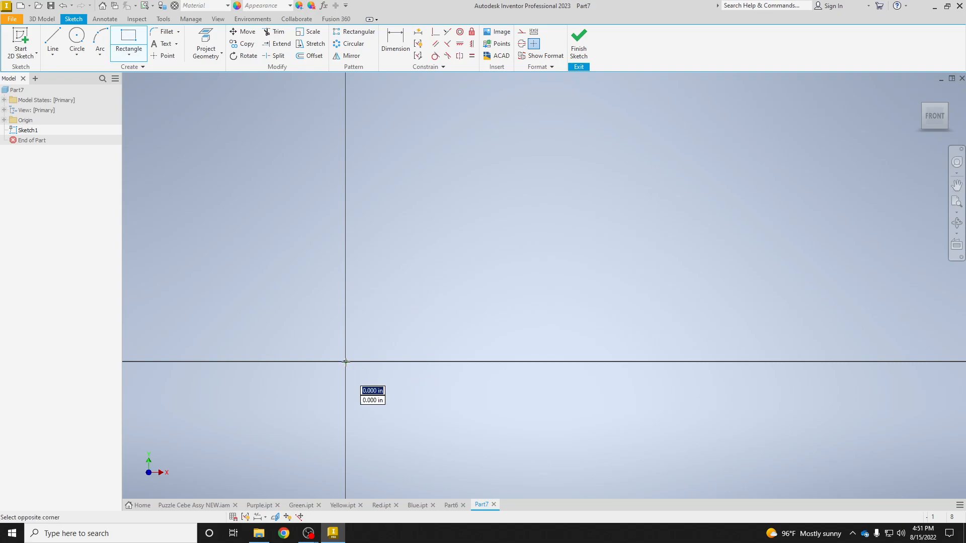
{"action": "left_click", "coordinate": [761, 248]}
{"action": "left_click", "coordinate": [345, 247]}
{"action": "left_click", "coordinate": [502, 105]}
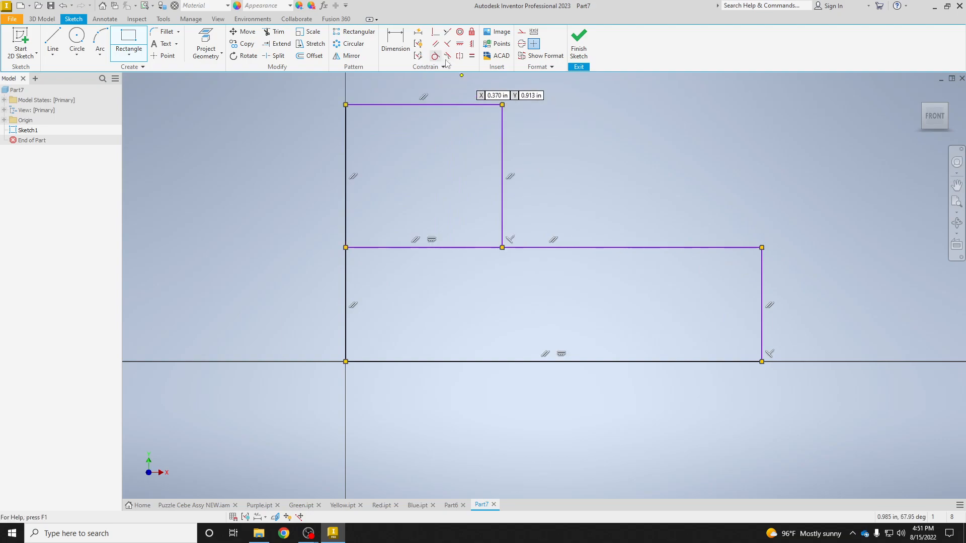
Dimension the lower rectangle to a width of 3 in and a height of 1 in
{"action": "left_click", "coordinate": [398, 43]}
{"action": "left_click", "coordinate": [591, 362]}
{"action": "left_click", "coordinate": [586, 424]}
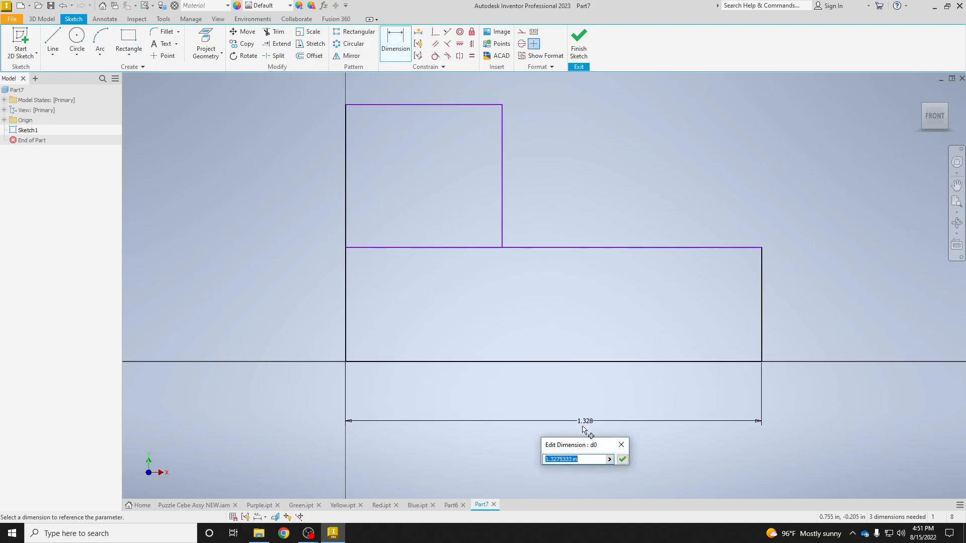
{"action": "type", "text": "3"}
{"action": "key", "text": "Return"}
{"action": "scroll", "coordinate": [545, 332], "scroll_direction": "down", "scroll_amount": 5}
{"action": "middle_click_drag", "start_coordinate": [591, 319], "coordinate": [475, 304]}
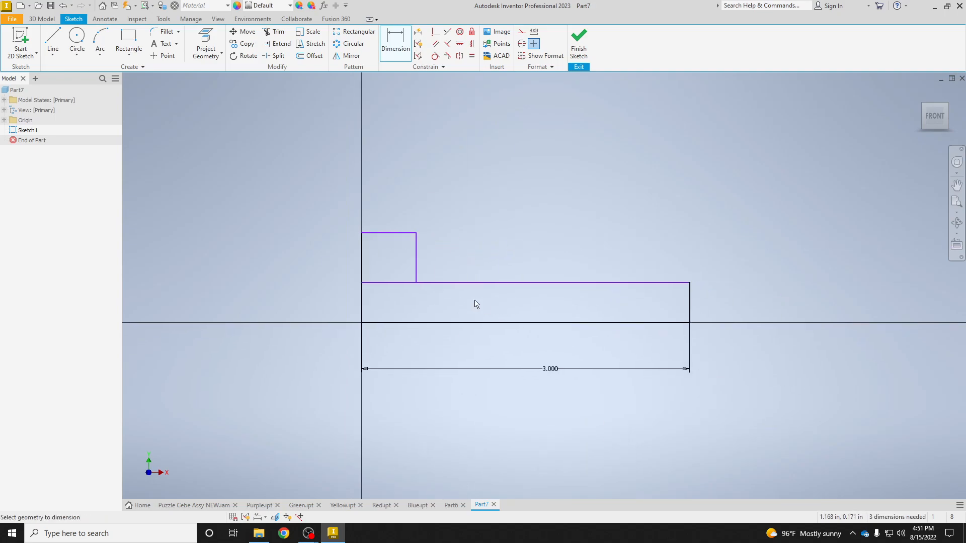
{"action": "left_click", "coordinate": [690, 312]}
{"action": "left_click", "coordinate": [712, 314]}
{"action": "type", "text": "1"}
{"action": "key", "text": "Return"}
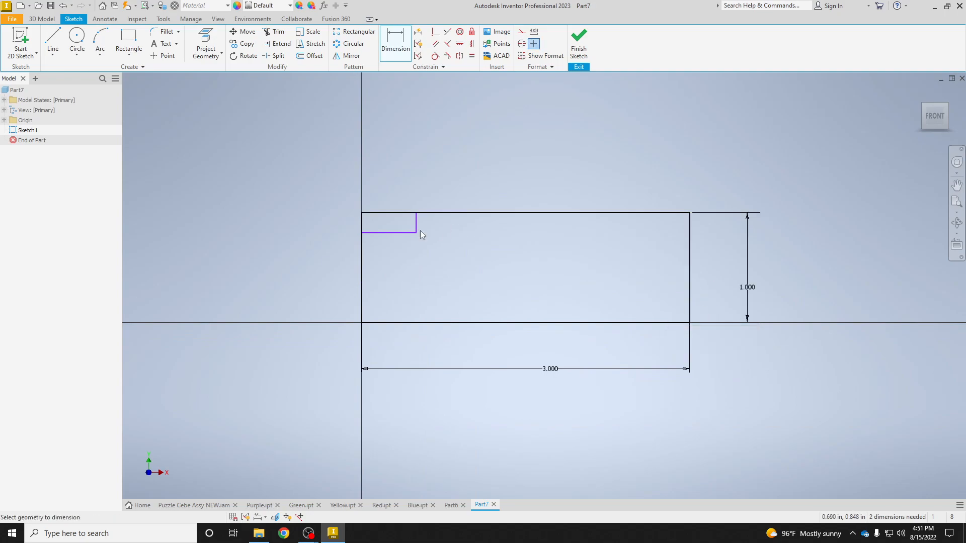
Stretch the small rectangle above the lower one and dimension its height and width to 1 in each
{"action": "key", "text": "Escape"}
{"action": "left_click_drag", "start_coordinate": [398, 232], "coordinate": [395, 144]}
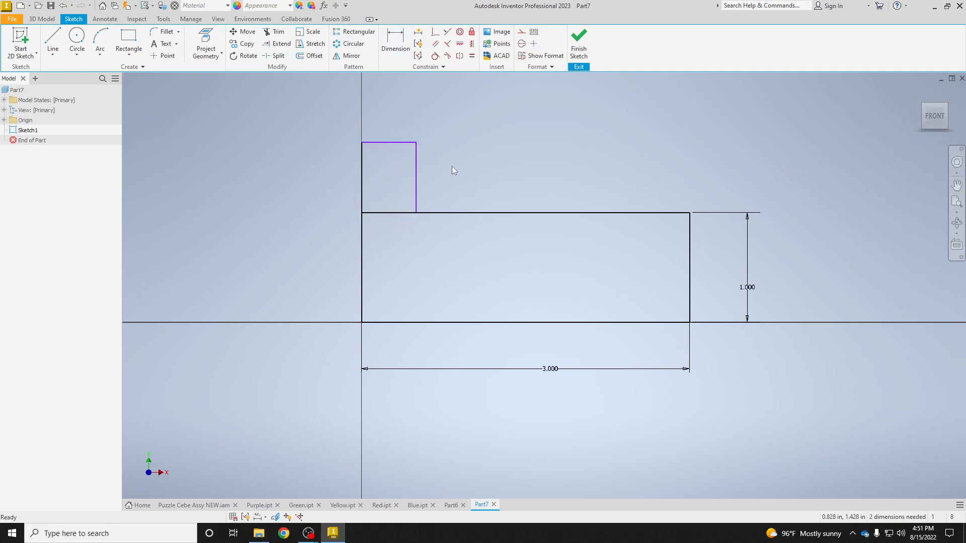
{"action": "key", "text": "d"}
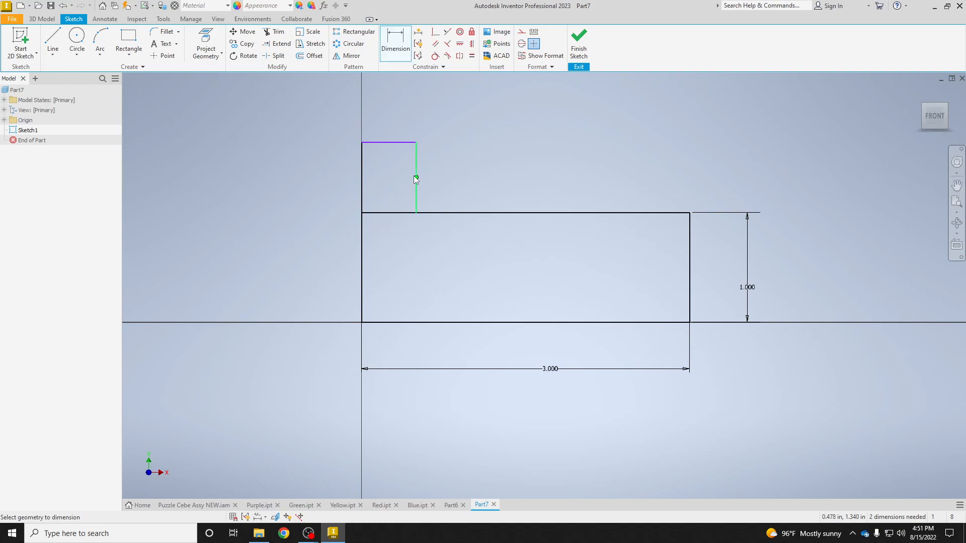
{"action": "left_click", "coordinate": [420, 171]}
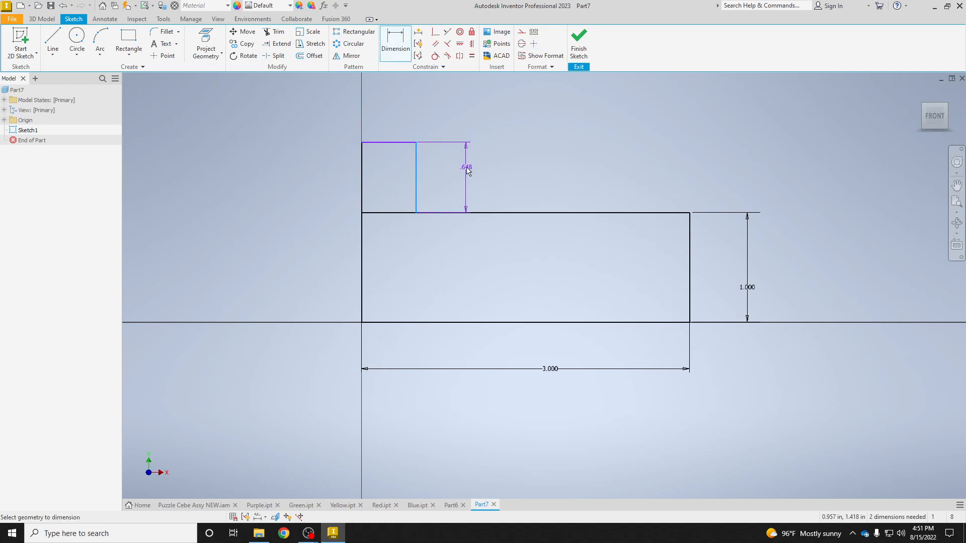
{"action": "left_click", "coordinate": [467, 171]}
{"action": "type", "text": "1"}
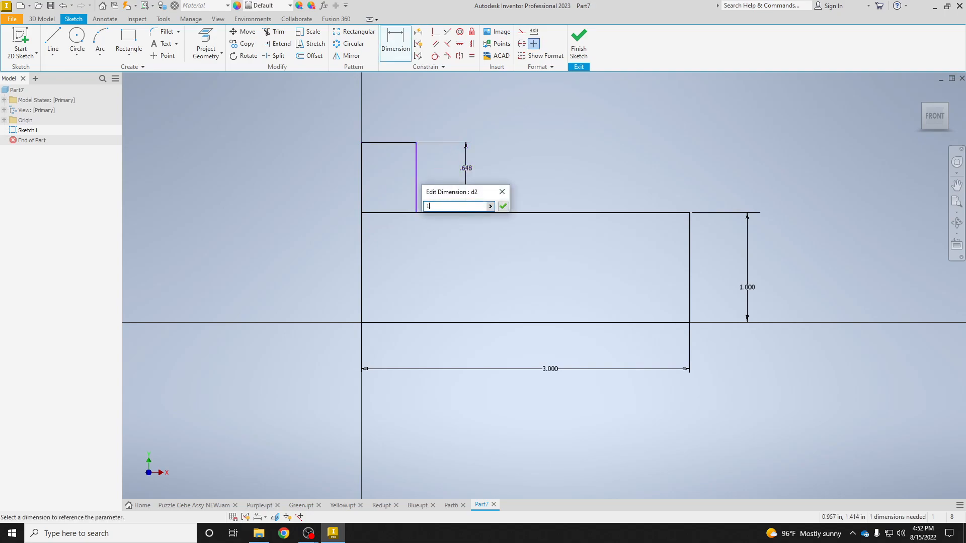
{"action": "key", "text": "Return"}
{"action": "left_click", "coordinate": [403, 104]}
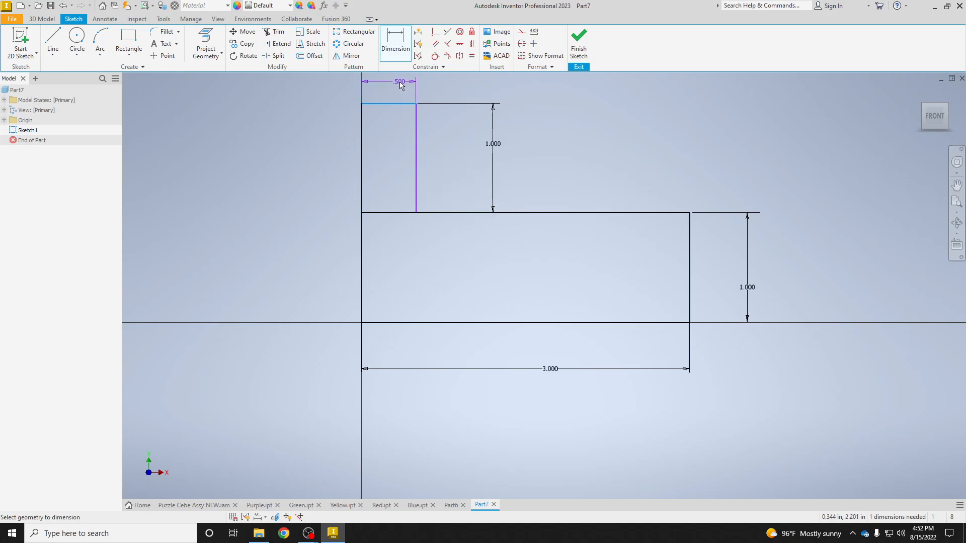
{"action": "left_click", "coordinate": [400, 83]}
{"action": "type", "text": "1"}
{"action": "key", "text": "Return"}
Finish the sketch and extrude both rectangular profiles 1 in into an L-shaped solid
{"action": "left_click", "coordinate": [578, 47]}
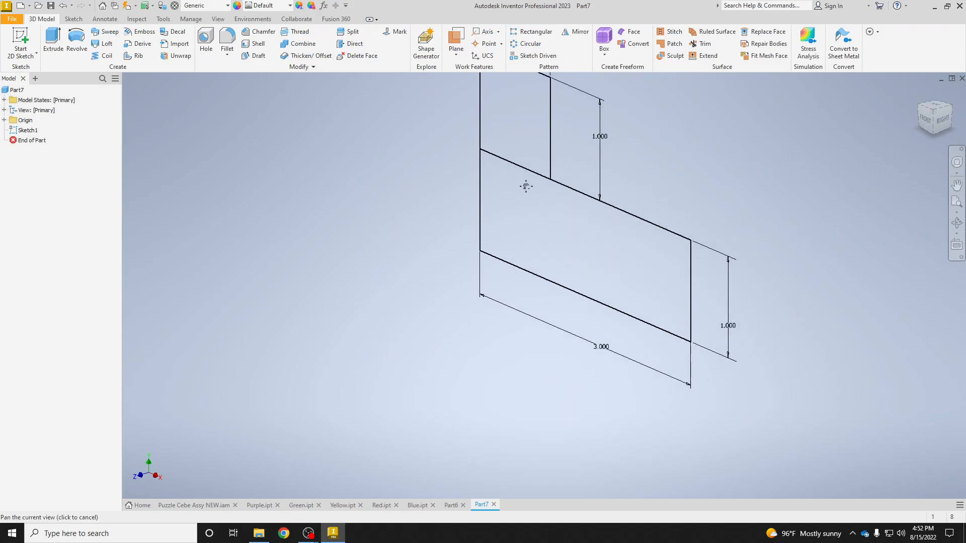
{"action": "left_click", "coordinate": [53, 43]}
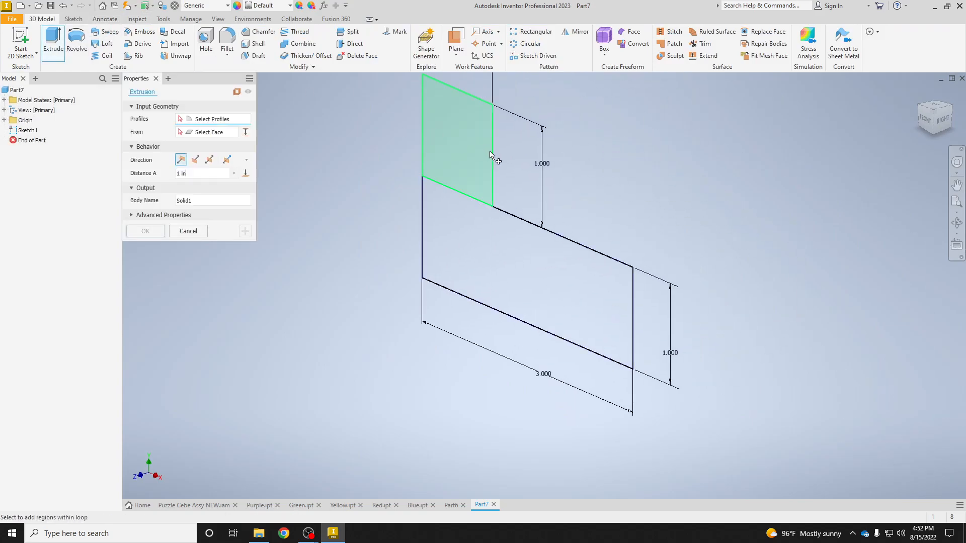
{"action": "left_click", "coordinate": [468, 161]}
{"action": "left_click", "coordinate": [505, 260]}
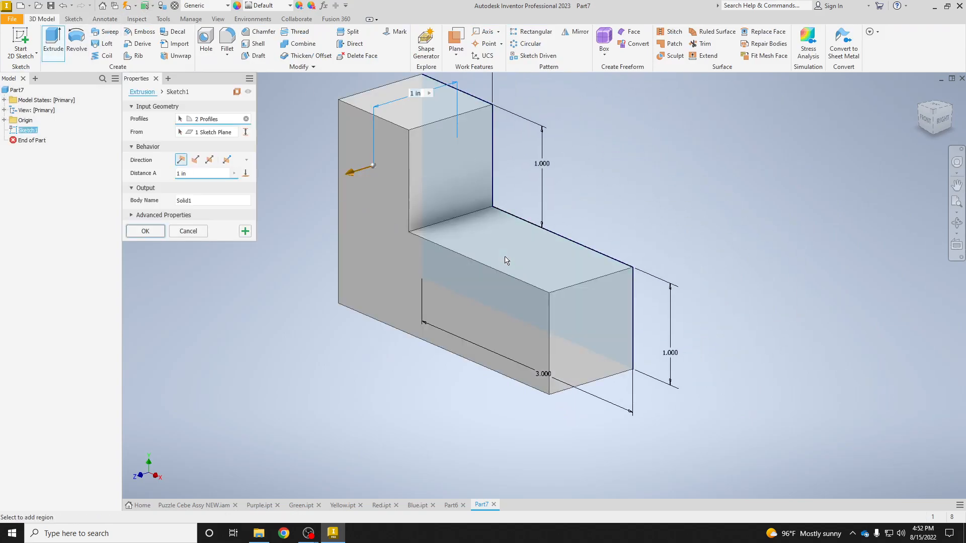
{"action": "key", "text": "Return"}
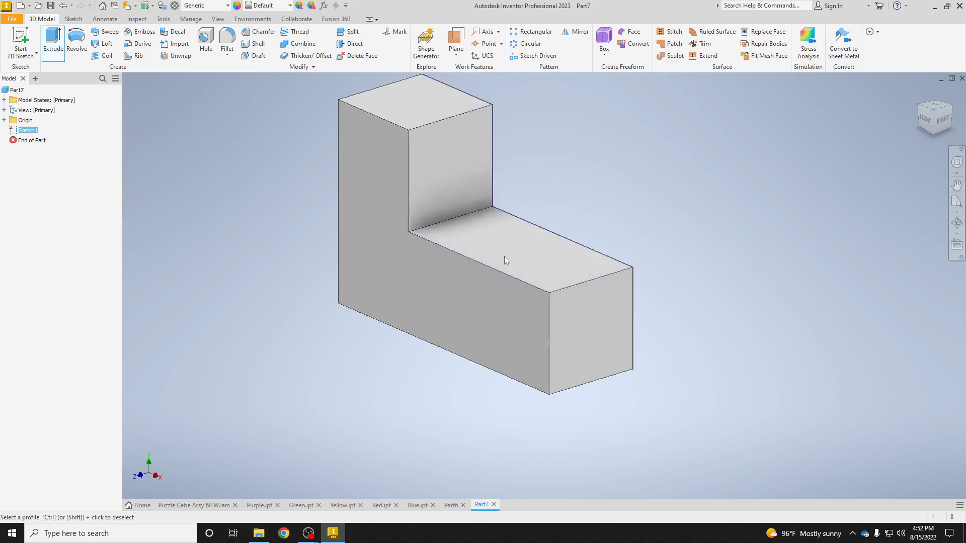
Start a sketch on the L-shaped front face and project the face's outline into it
{"action": "mouse_move", "coordinate": [506, 260]}
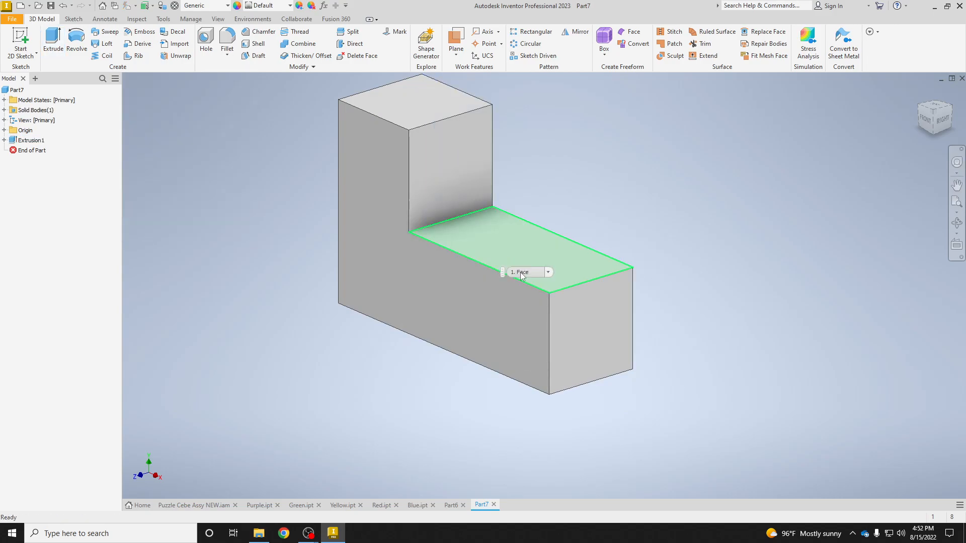
{"action": "left_click", "coordinate": [355, 275]}
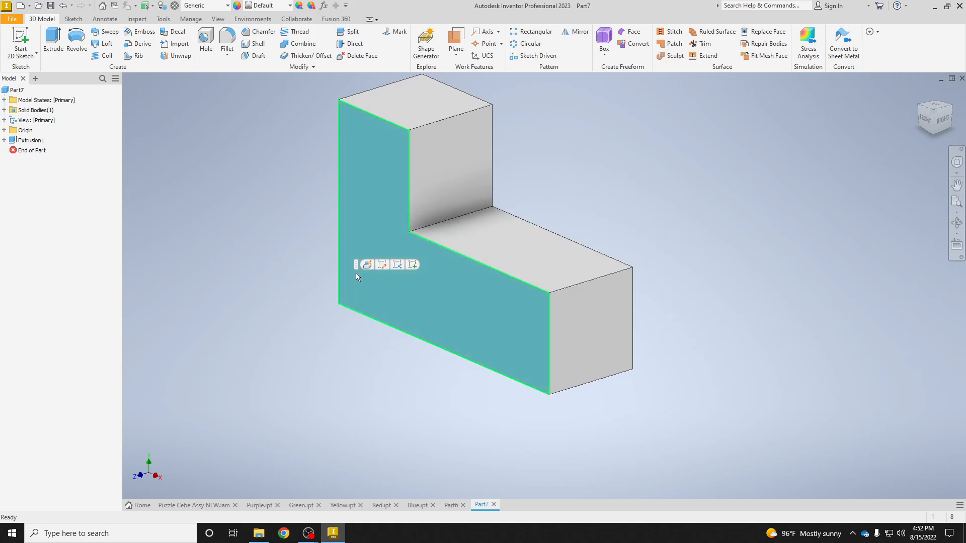
{"action": "left_click", "coordinate": [414, 265]}
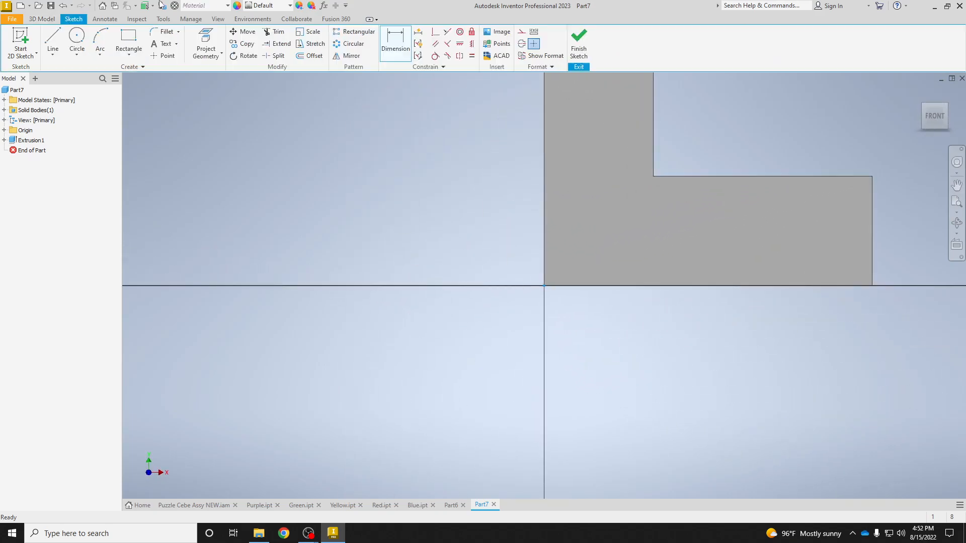
{"action": "left_click", "coordinate": [205, 37]}
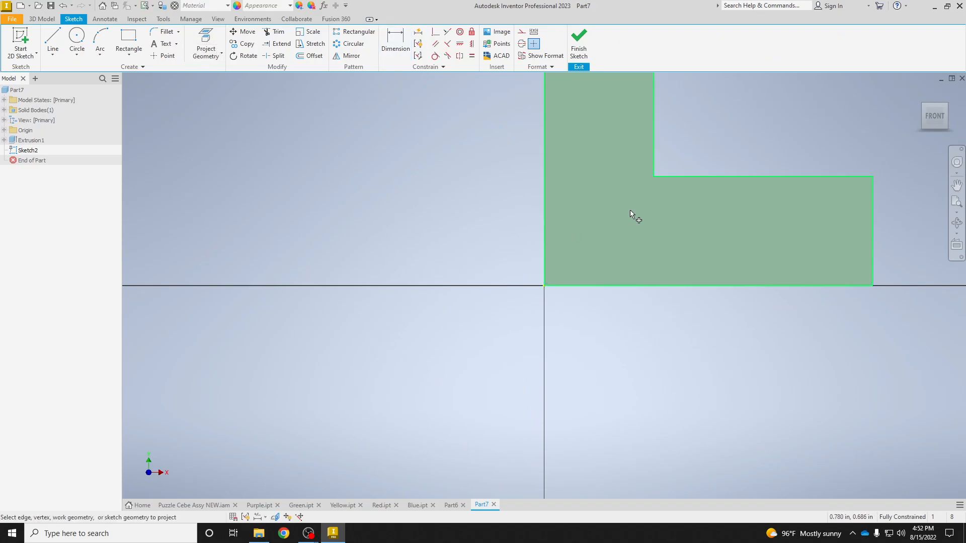
{"action": "middle_click_drag", "start_coordinate": [686, 222], "coordinate": [497, 302]}
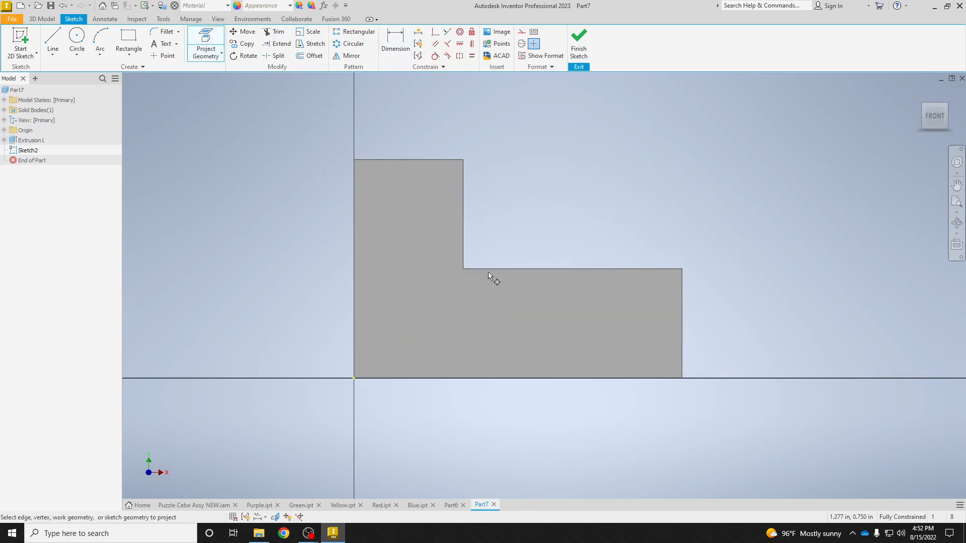
{"action": "left_click", "coordinate": [442, 332]}
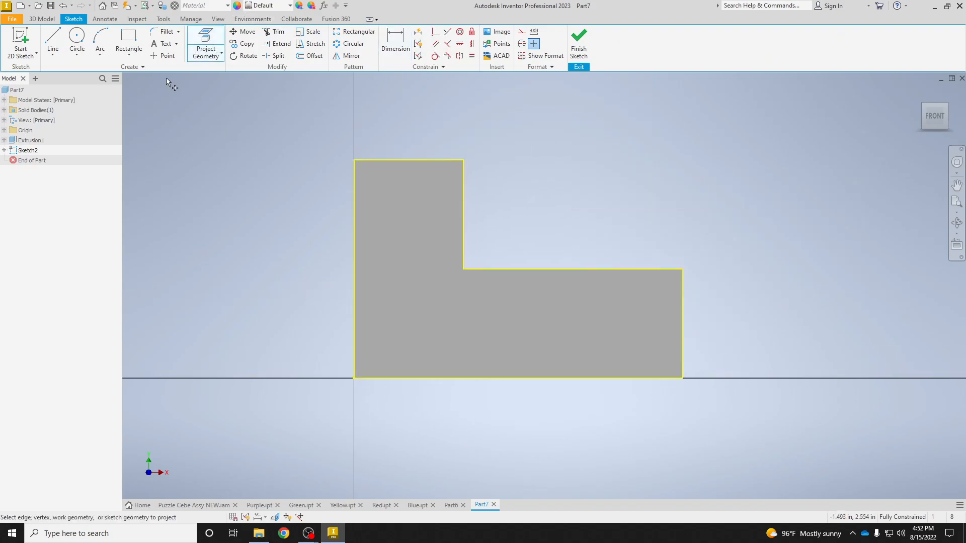
{"action": "left_click", "coordinate": [129, 43]}
{"action": "left_click", "coordinate": [464, 270]}
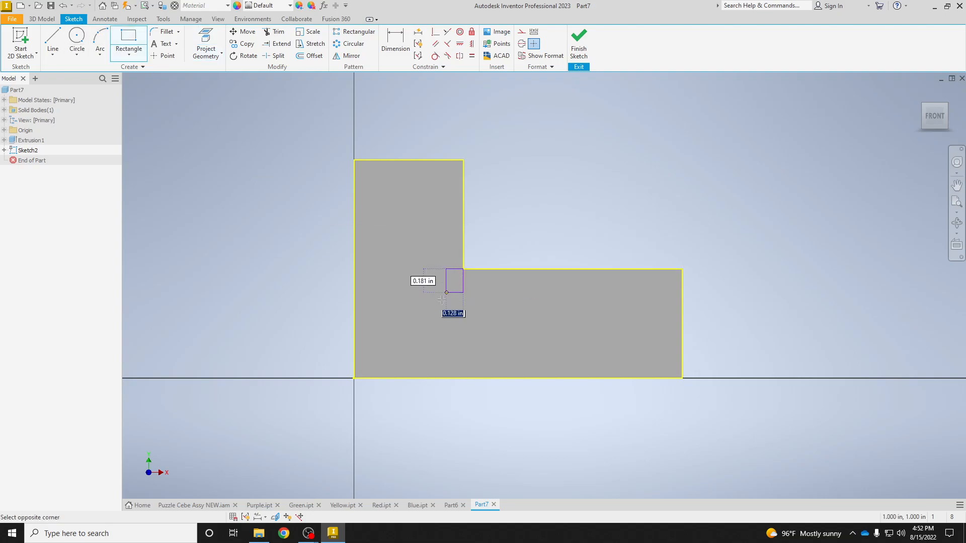
{"action": "left_click", "coordinate": [357, 377]}
{"action": "key", "text": "Escape"}
{"action": "key", "text": "ctrl+z"}
{"action": "key", "text": "ctrl+z"}
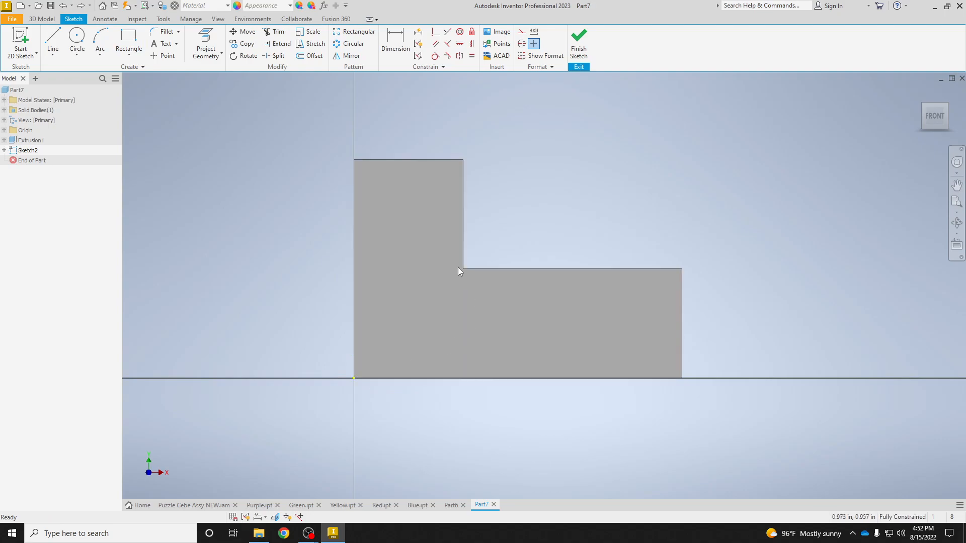
{"action": "left_click", "coordinate": [81, 6]}
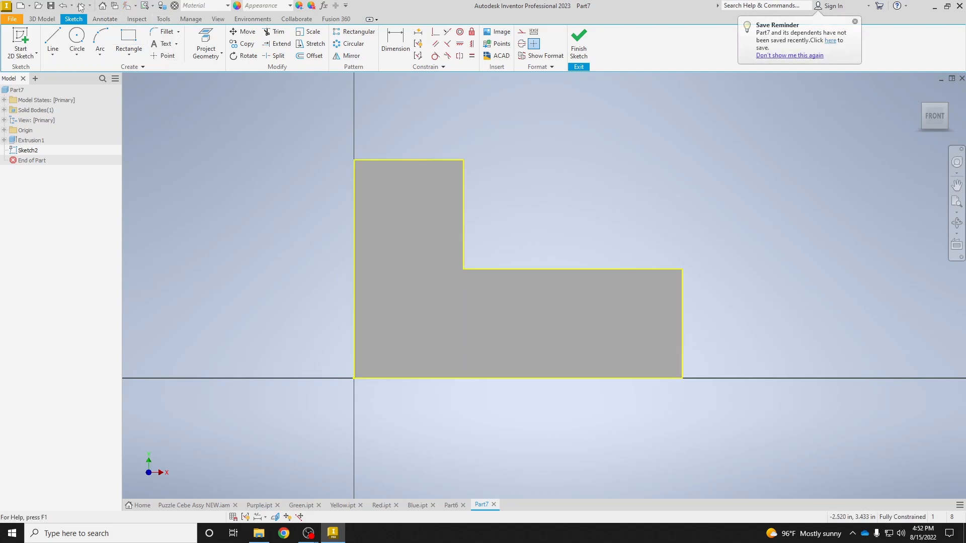
Sketch a 1 in square from the L's inner corner to the origin
{"action": "left_click", "coordinate": [129, 40]}
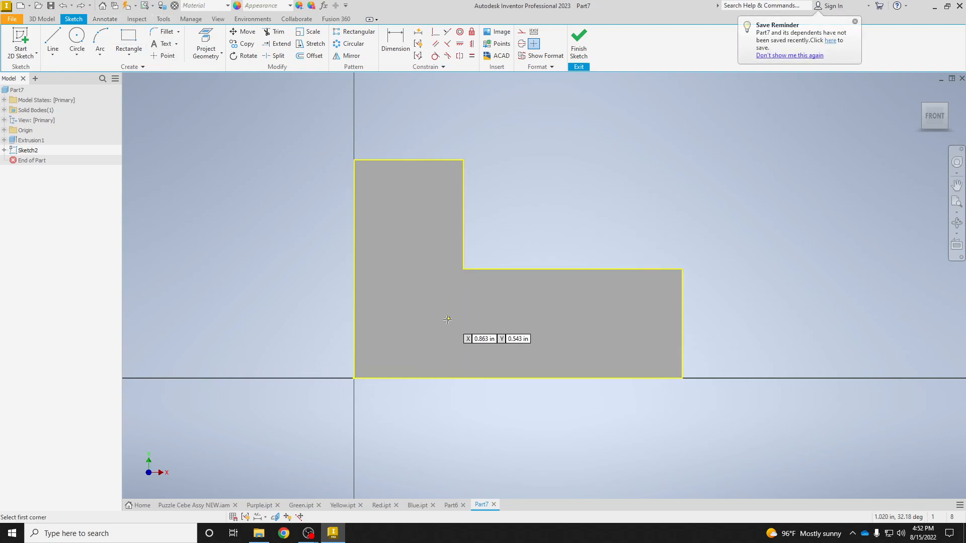
{"action": "left_click", "coordinate": [463, 269]}
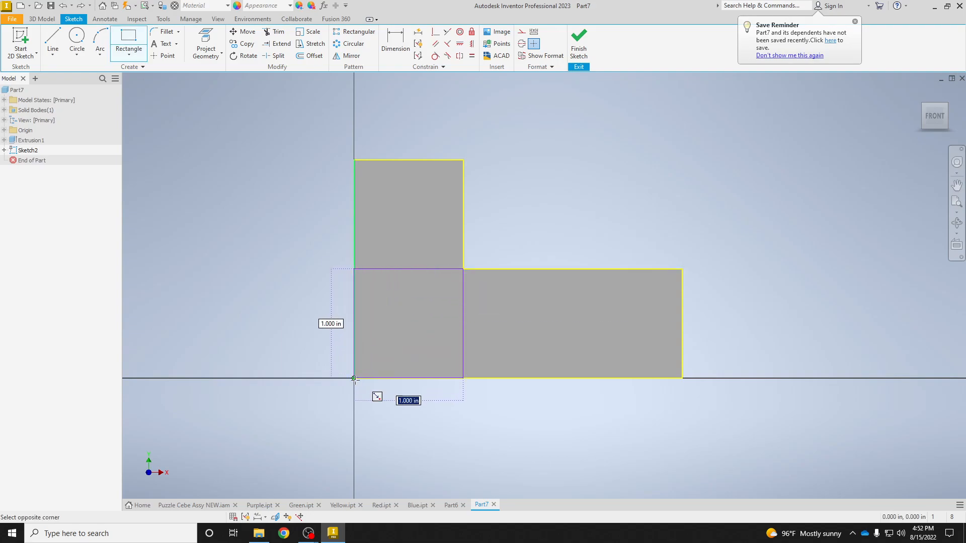
{"action": "left_click", "coordinate": [355, 379]}
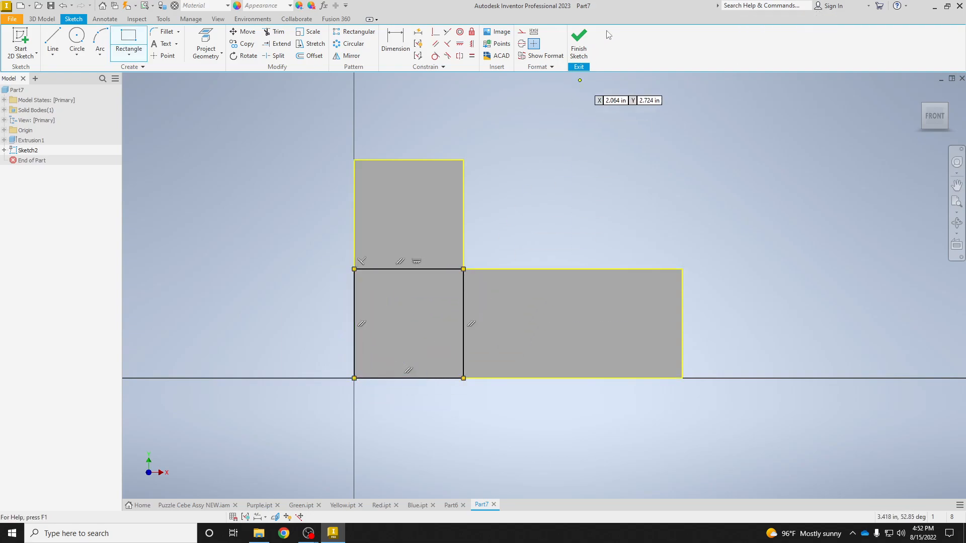
Finish the sketch and extrude the corner square outward 1 in, joined to the solid
{"action": "left_click", "coordinate": [580, 46]}
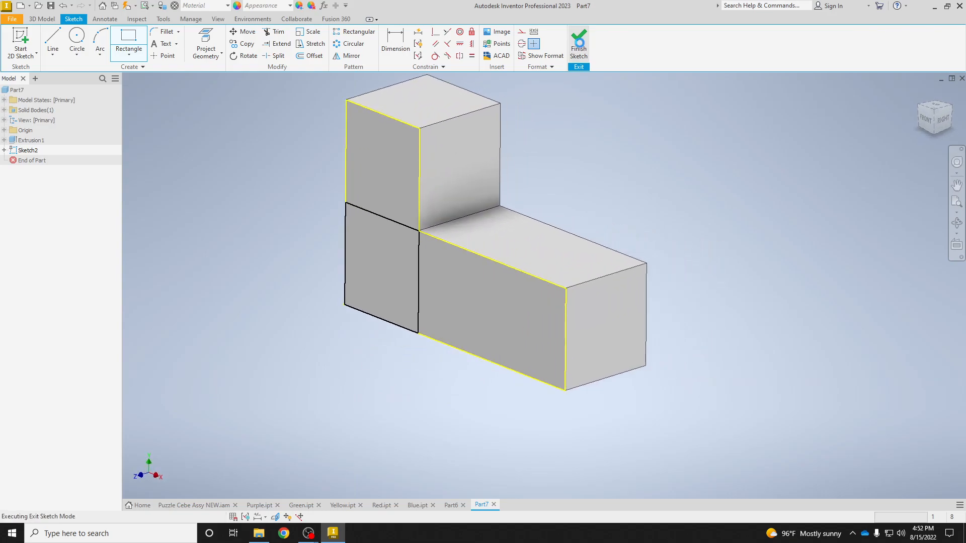
{"action": "key", "text": "e"}
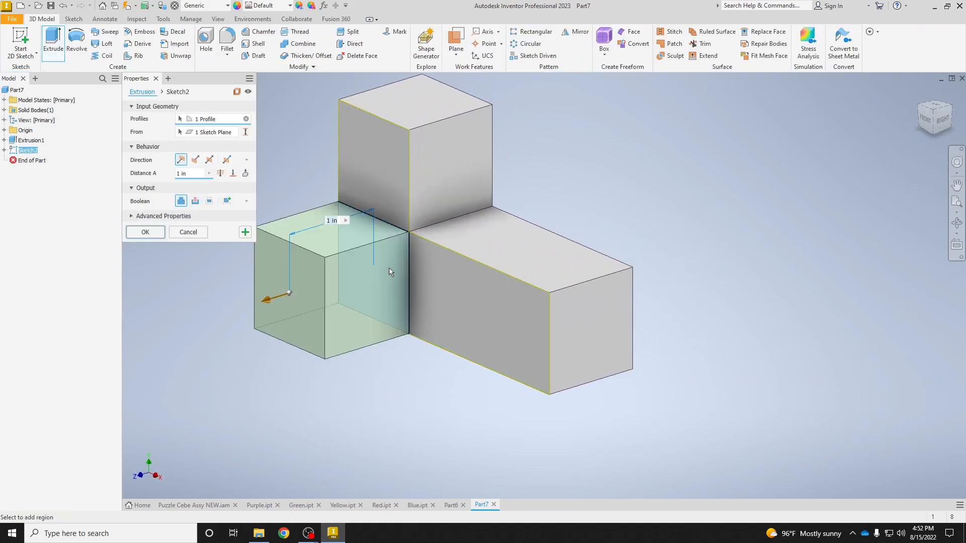
{"action": "key", "text": "Return"}
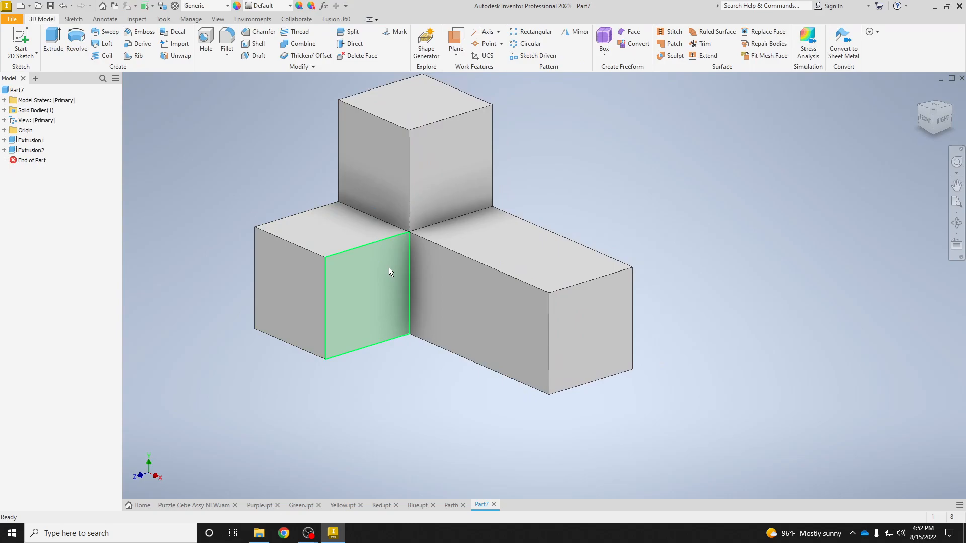
Assign the Sky Blue Dark appearance from the Inventor Material Library to the part
{"action": "left_click", "coordinate": [290, 5]}
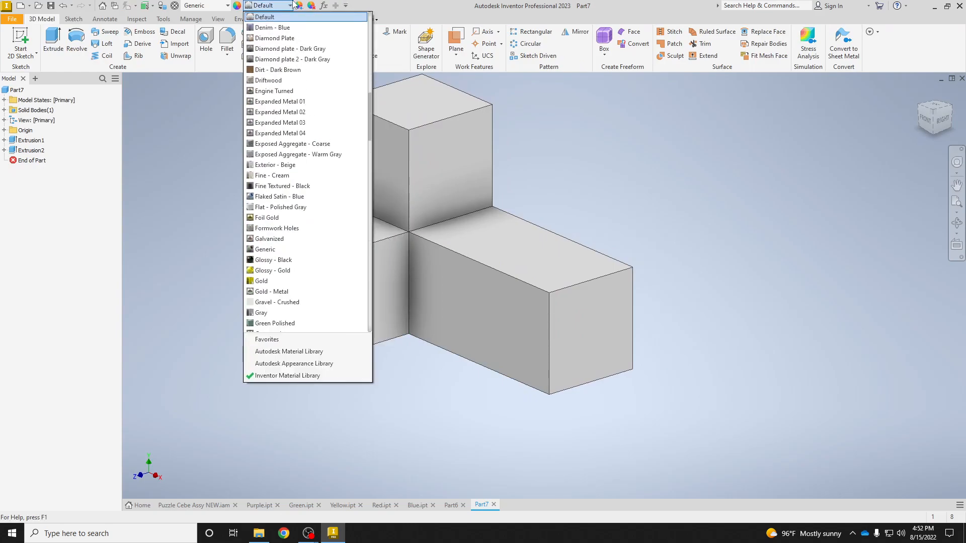
{"action": "type", "text": "sk"}
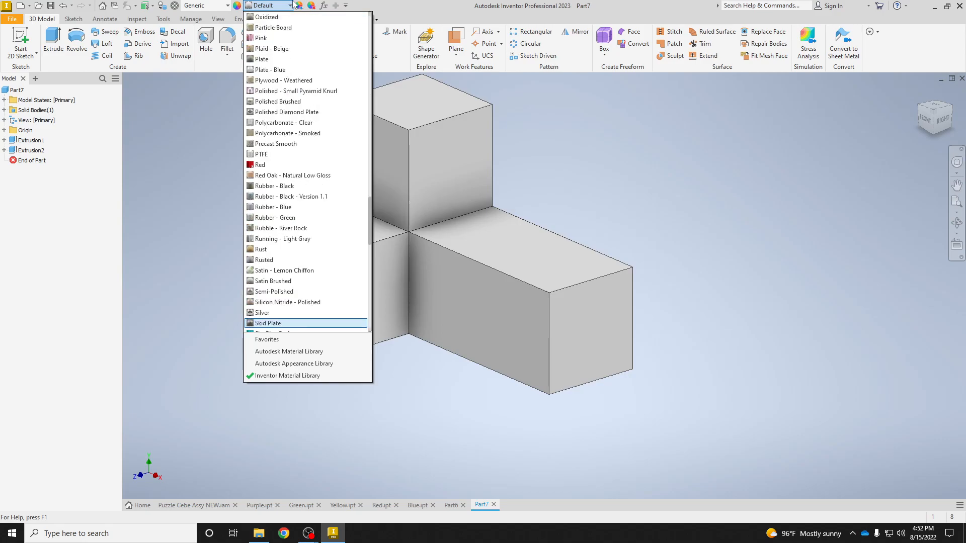
{"action": "scroll", "coordinate": [294, 280], "scroll_direction": "down", "scroll_amount": 1}
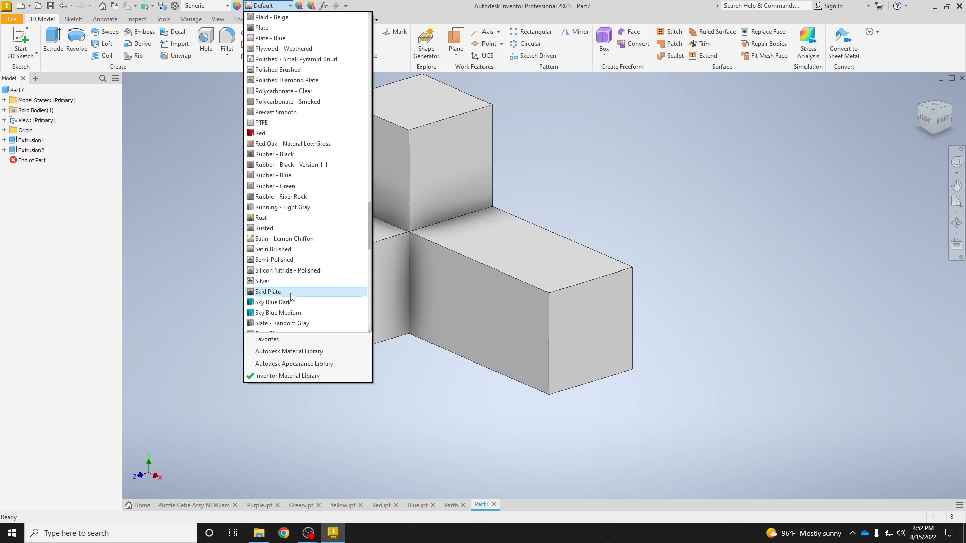
{"action": "left_click", "coordinate": [295, 303]}
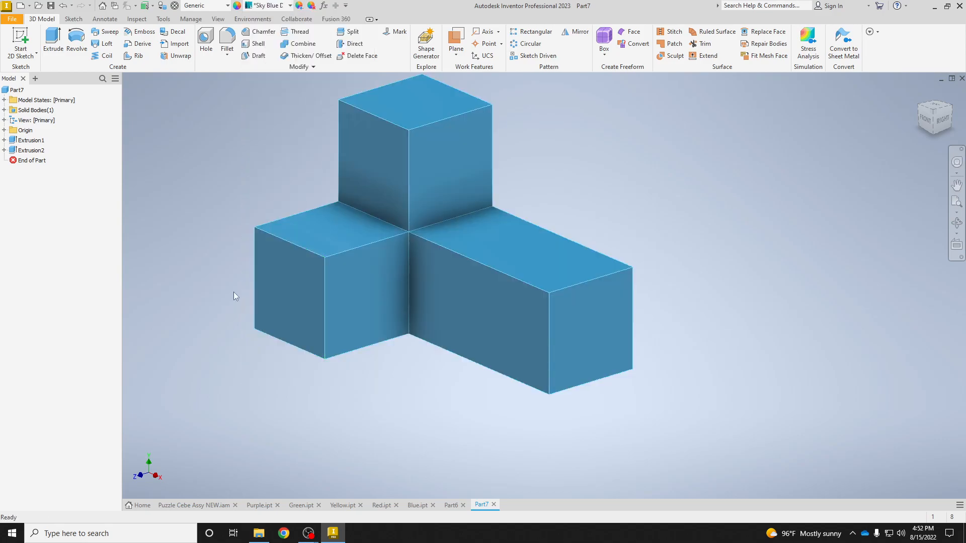
Save the part as Blue2 in the Puzzle Cube NEW folder
{"action": "left_click", "coordinate": [51, 5]}
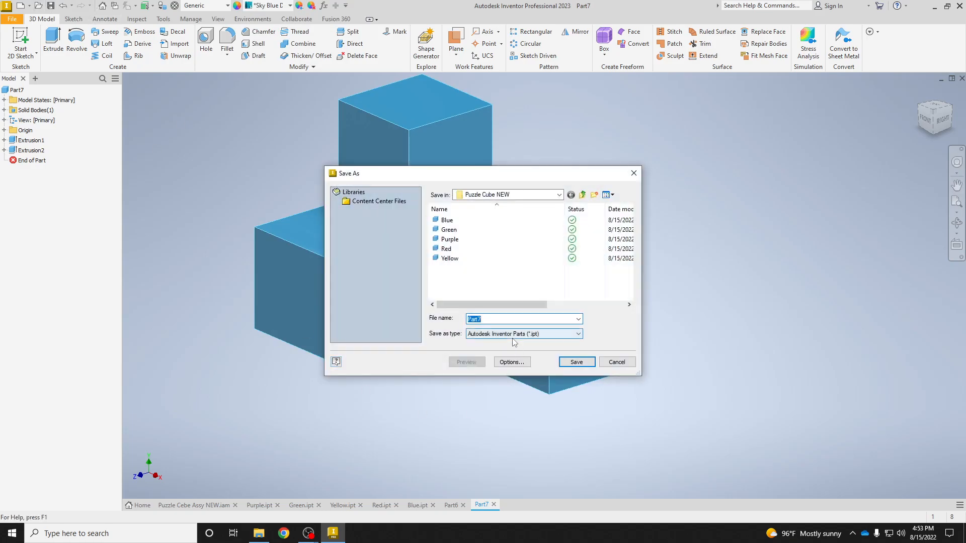
{"action": "type", "text": "Blue"}
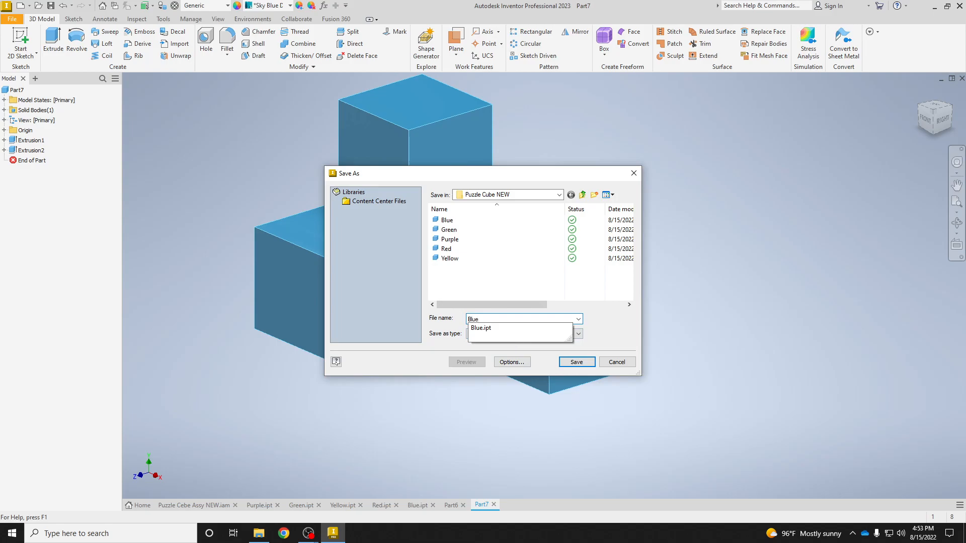
{"action": "type", "text": "2"}
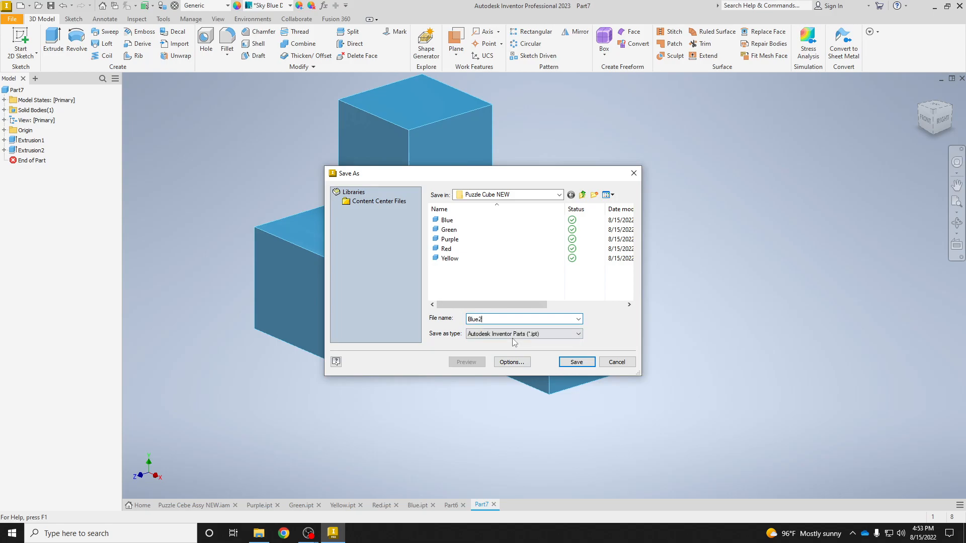
{"action": "key", "text": "Return"}
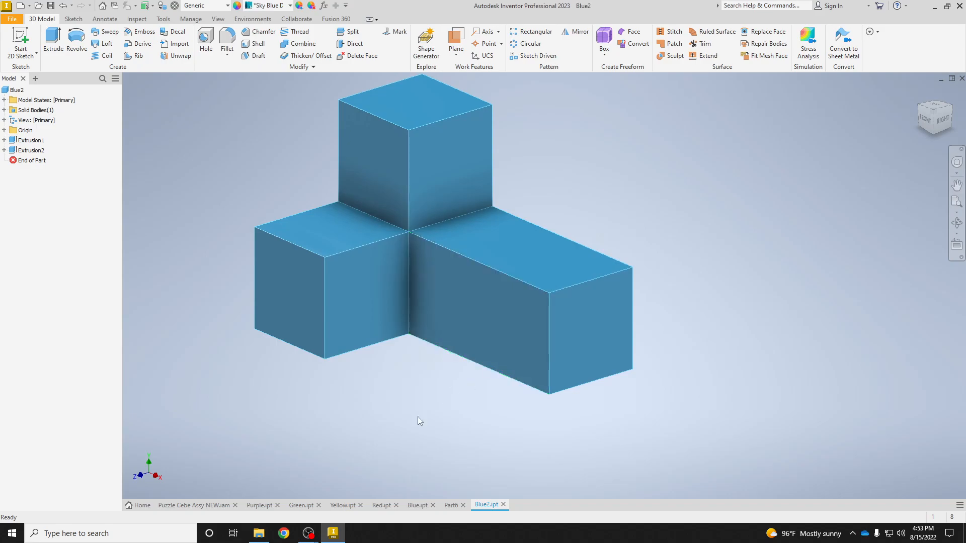
Create a new part and start a sketch on the horizontal XZ plane
{"action": "left_click", "coordinate": [19, 8]}
{"action": "left_click", "coordinate": [621, 410]}
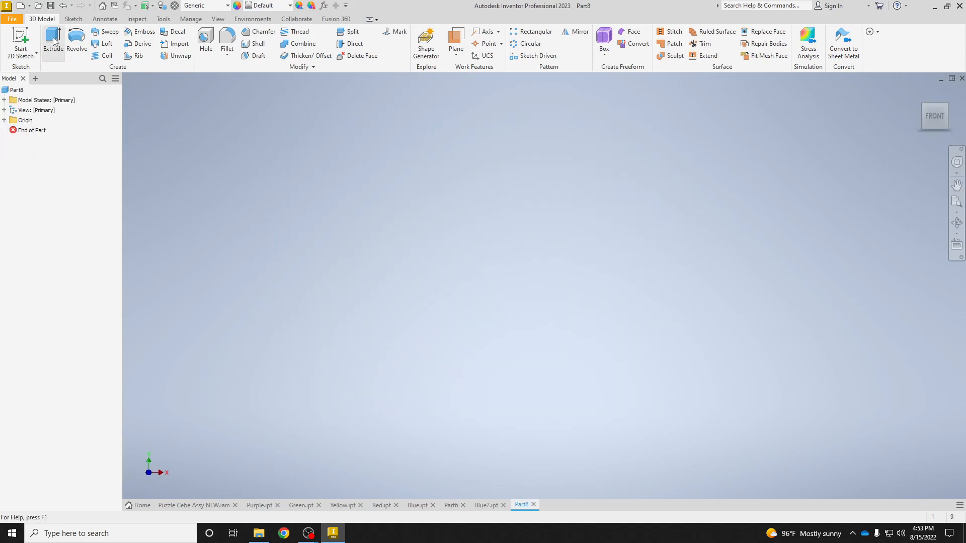
{"action": "left_click", "coordinate": [20, 40]}
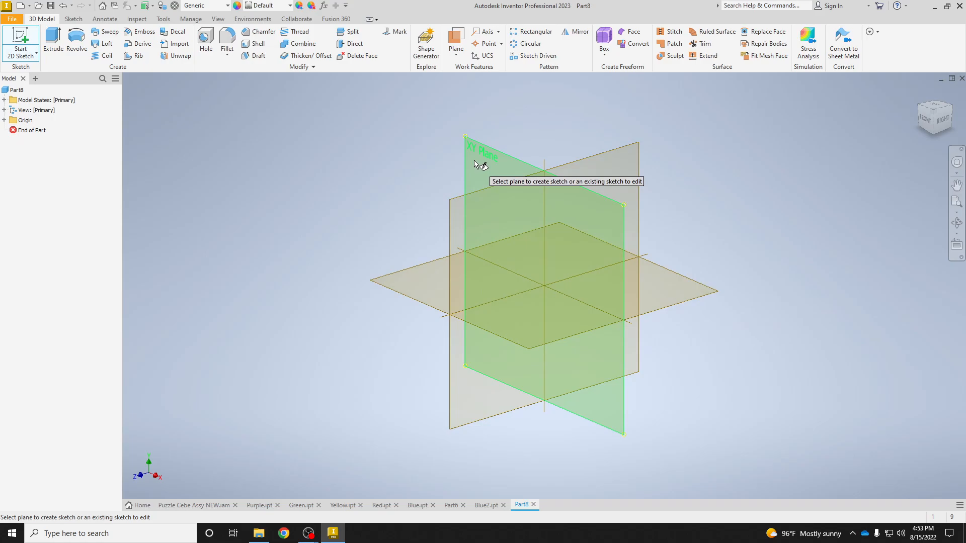
{"action": "left_click", "coordinate": [420, 281]}
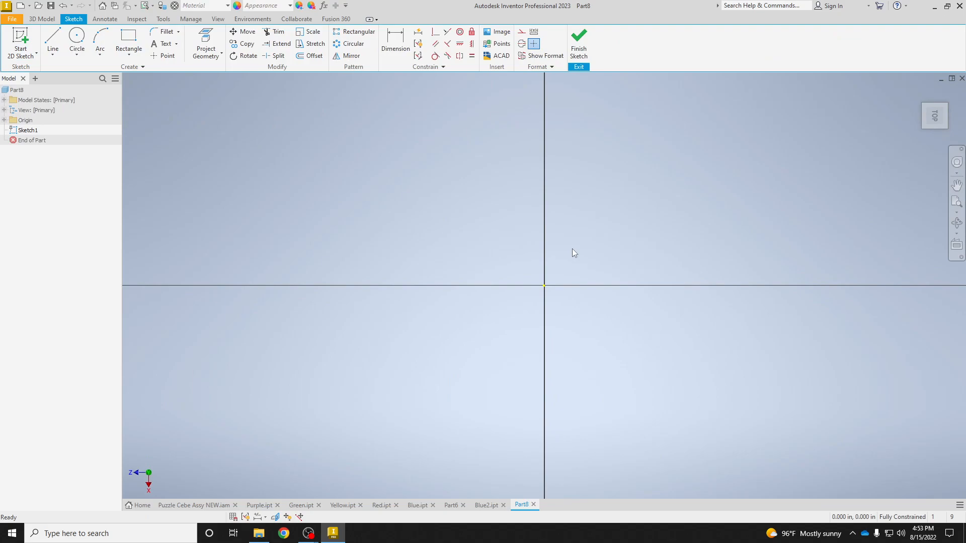
Sketch a large rectangle from the origin and a smaller one on its upper edge, sharing the upper-right corner
{"action": "left_click", "coordinate": [128, 40]}
{"action": "middle_click_drag", "start_coordinate": [607, 279], "coordinate": [362, 379]}
{"action": "left_click", "coordinate": [299, 387]}
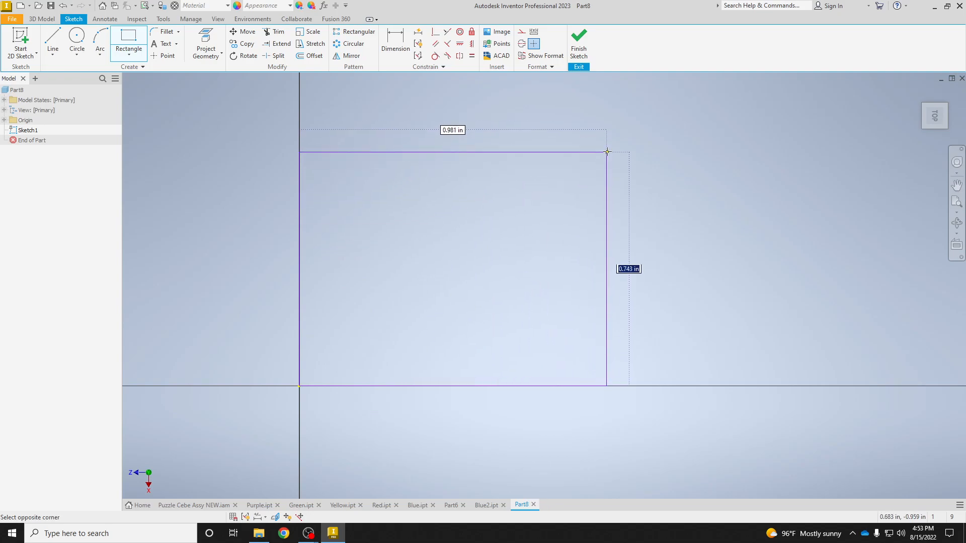
{"action": "left_click", "coordinate": [614, 129]}
{"action": "middle_click_drag", "start_coordinate": [639, 203], "coordinate": [479, 373]}
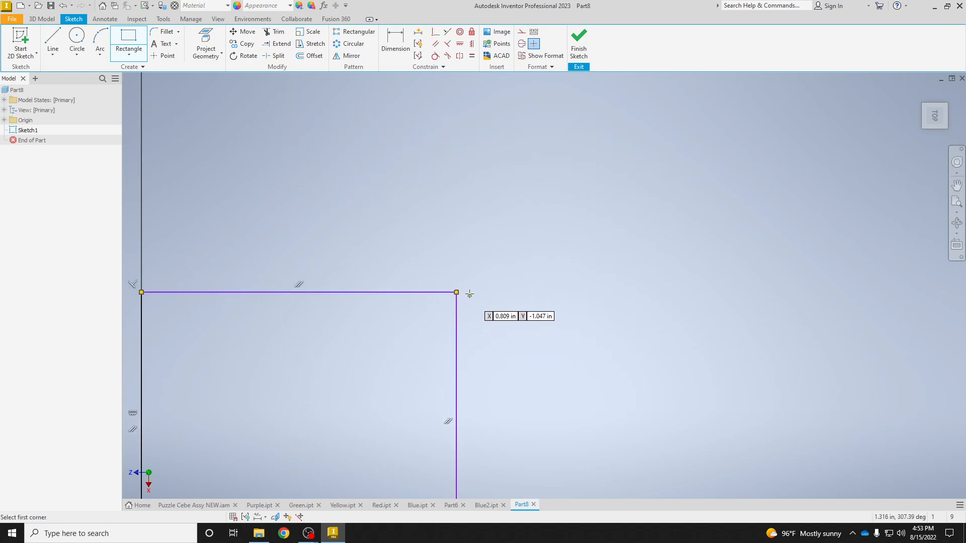
{"action": "scroll", "coordinate": [478, 324], "scroll_direction": "down", "scroll_amount": 5}
{"action": "left_click", "coordinate": [471, 312]}
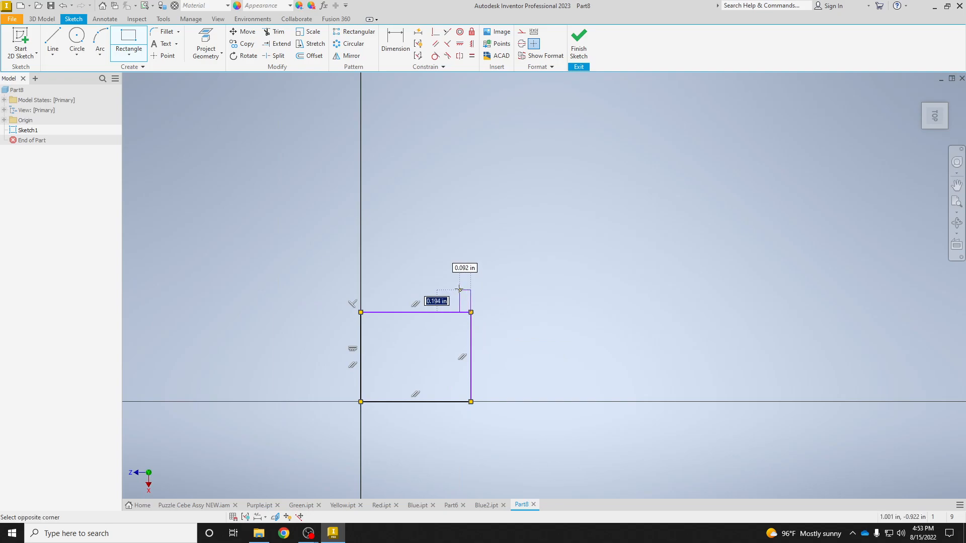
{"action": "left_click", "coordinate": [422, 250]}
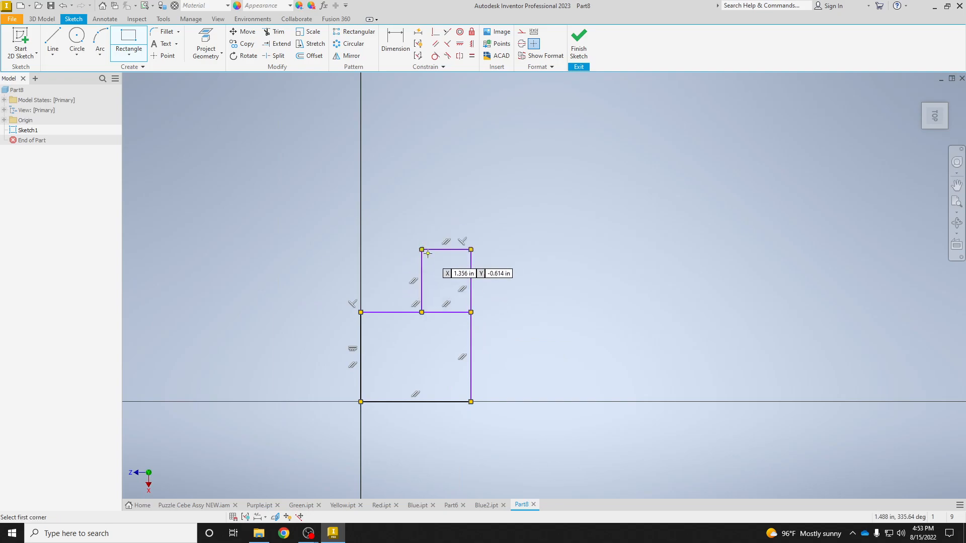
Dimension the smaller upper rectangle to 1 in wide and 1 in high
{"action": "left_click", "coordinate": [385, 40]}
{"action": "left_click", "coordinate": [438, 250]}
{"action": "left_click", "coordinate": [428, 223]}
{"action": "type", "text": "1"}
{"action": "key", "text": "Return"}
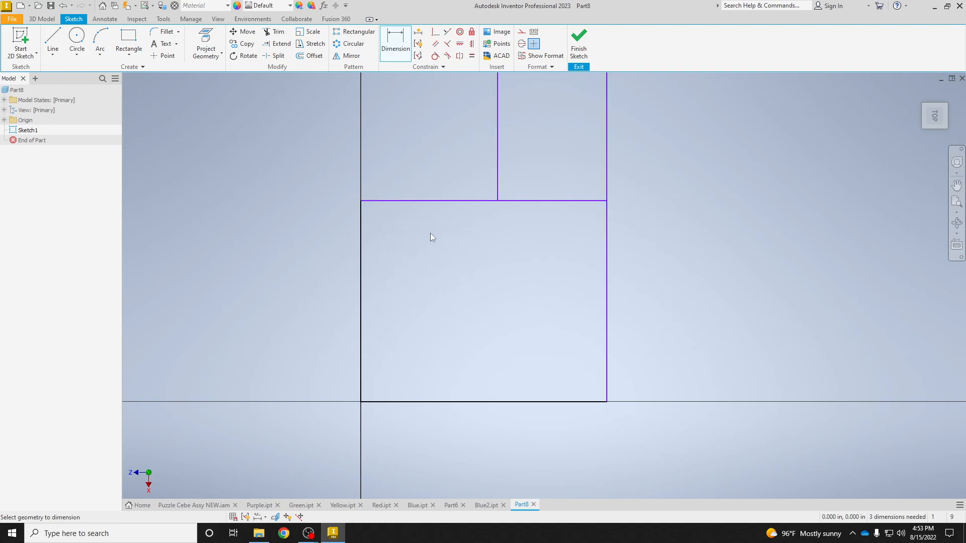
{"action": "middle_click_drag", "start_coordinate": [500, 140], "coordinate": [399, 235]}
{"action": "left_click", "coordinate": [481, 222]}
{"action": "left_click", "coordinate": [530, 221]}
{"action": "type", "text": "1"}
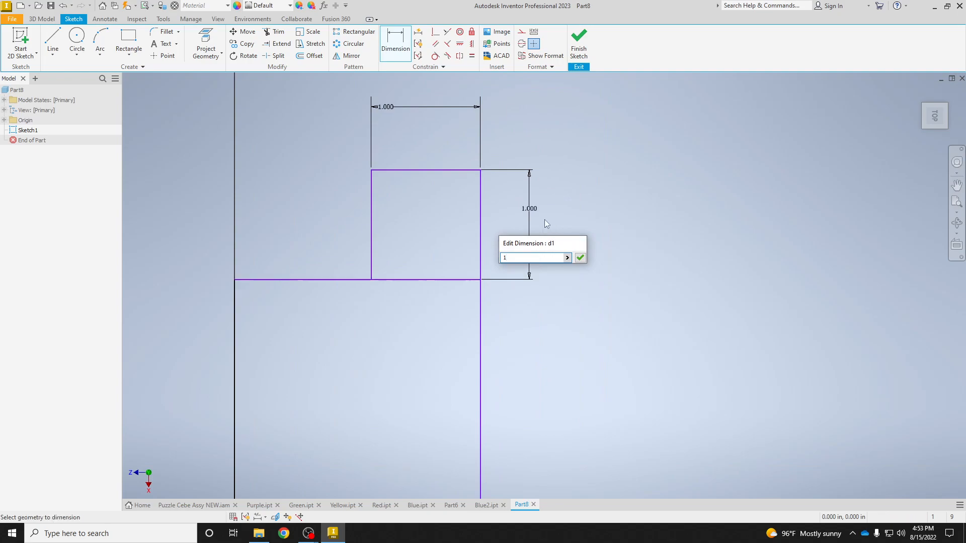
{"action": "key", "text": "Return"}
Dimension the large rectangle at the origin to 2 in high and 2 in wide
{"action": "left_click", "coordinate": [481, 364]}
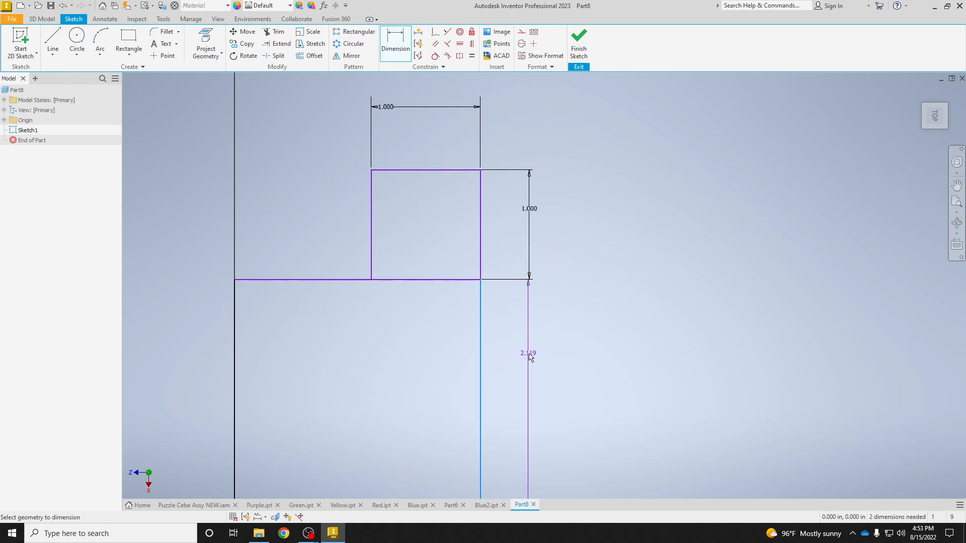
{"action": "left_click", "coordinate": [533, 357]}
{"action": "type", "text": "2"}
{"action": "key", "text": "Return"}
{"action": "left_click", "coordinate": [315, 293]}
{"action": "left_click", "coordinate": [308, 259]}
{"action": "type", "text": "2"}
{"action": "key", "text": "Return"}
Extrude both the small and the large square profiles 1 in upward as one solid
{"action": "scroll", "coordinate": [664, 361], "scroll_direction": "down", "scroll_amount": 5}
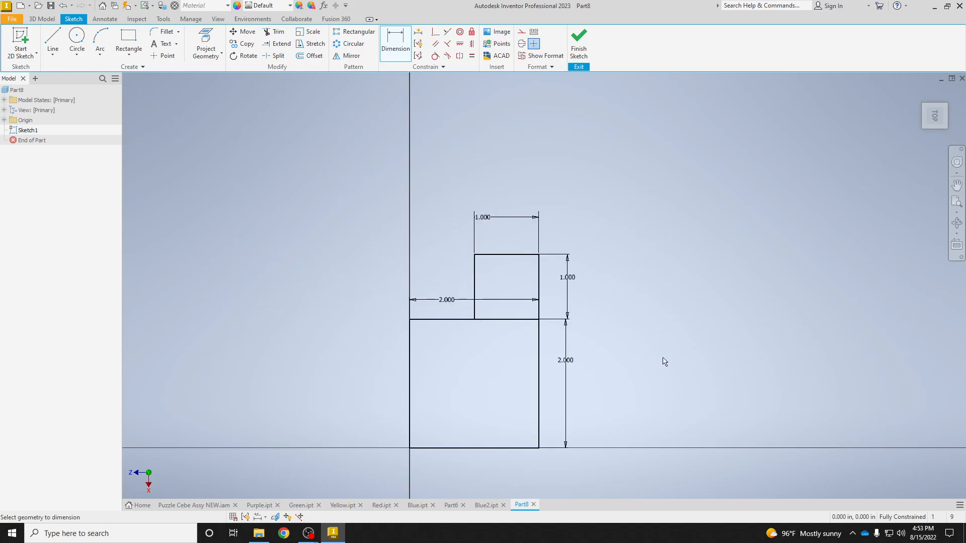
{"action": "middle_click_drag", "start_coordinate": [565, 360], "coordinate": [449, 334]}
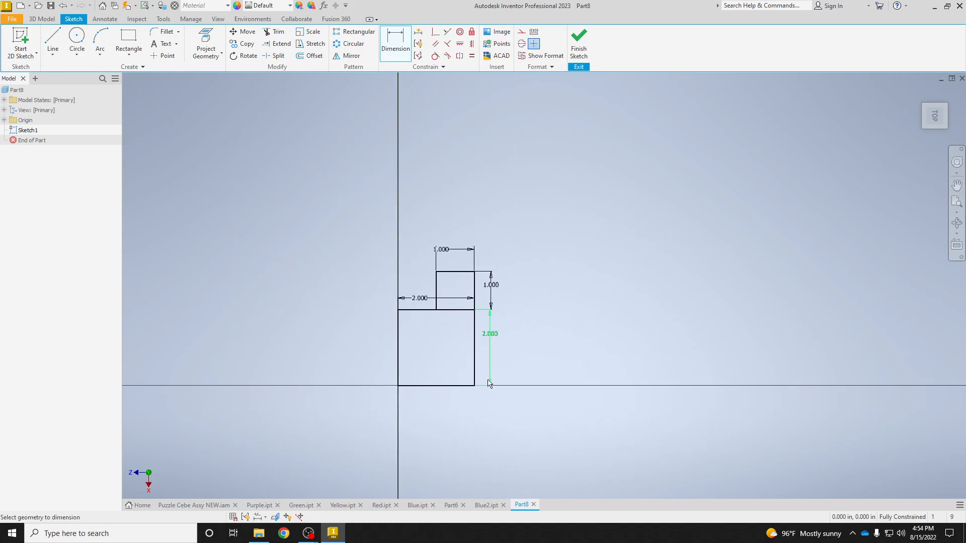
{"action": "key", "text": "e"}
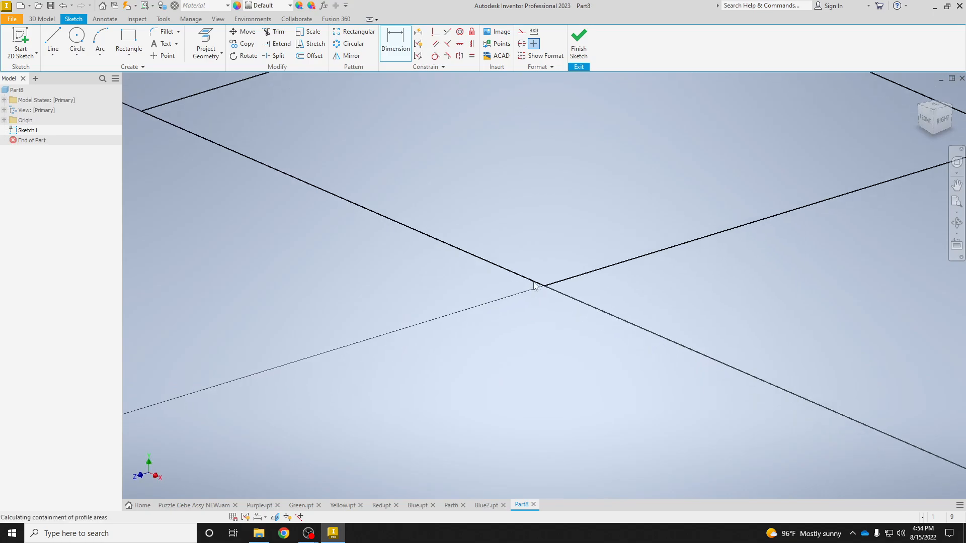
{"action": "middle_click_drag", "start_coordinate": [506, 237], "coordinate": [484, 327]}
{"action": "left_click", "coordinate": [461, 229]}
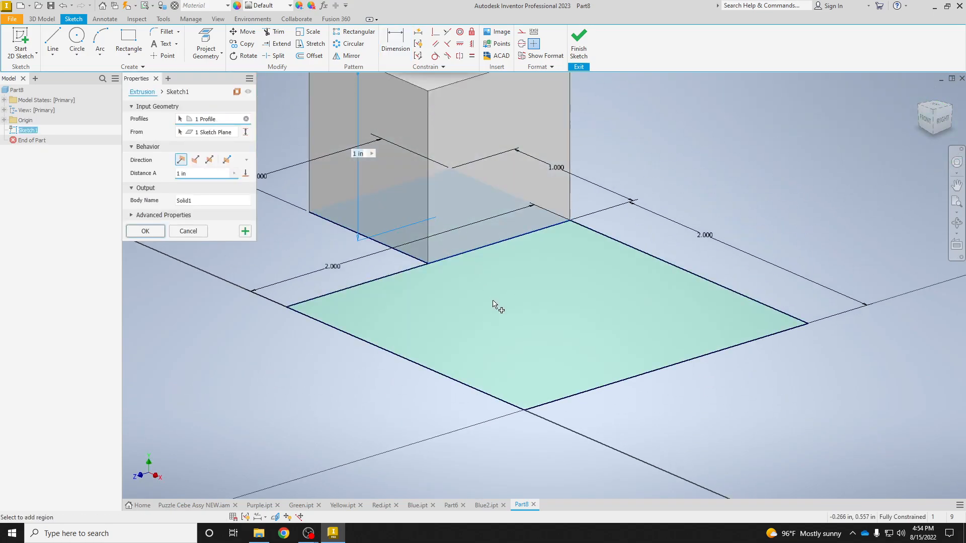
{"action": "left_click", "coordinate": [493, 301]}
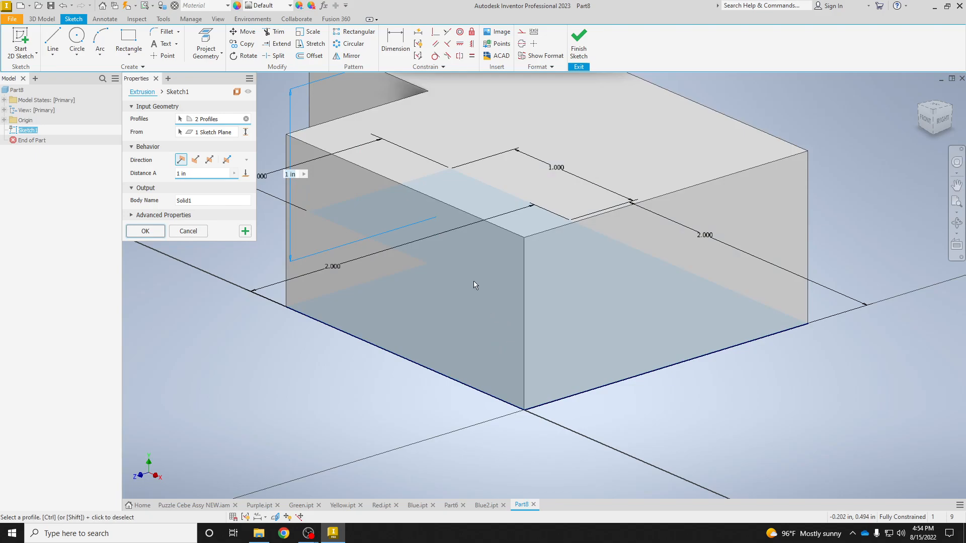
{"action": "left_click", "coordinate": [146, 231]}
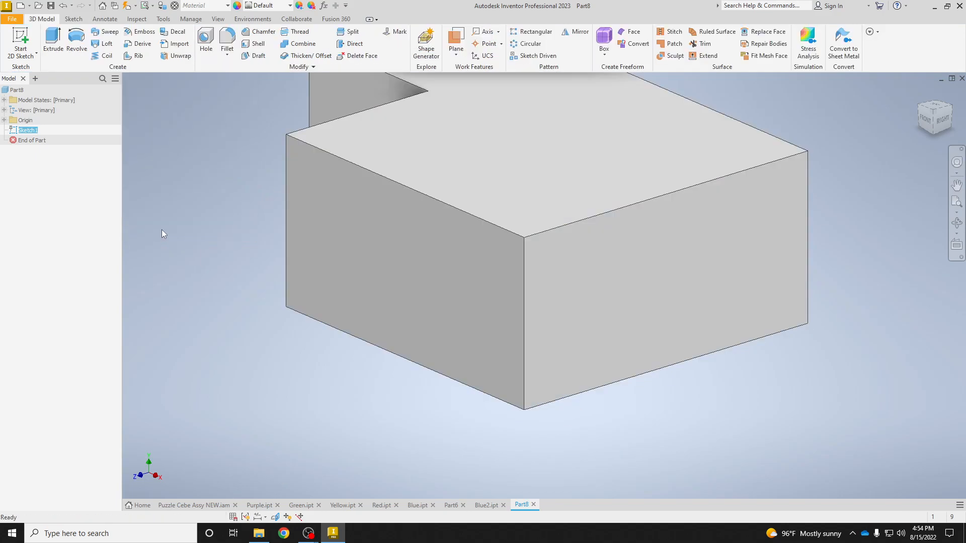
Start a sketch on the solid's top face and project the face's outline into it
{"action": "scroll", "coordinate": [513, 186], "scroll_direction": "down", "scroll_amount": 4}
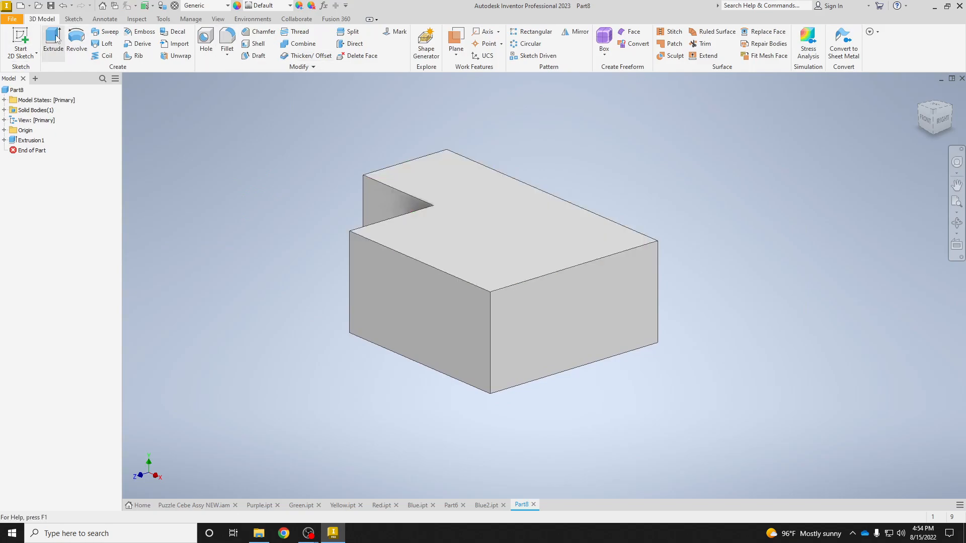
{"action": "left_click", "coordinate": [23, 38]}
{"action": "left_click", "coordinate": [486, 202]}
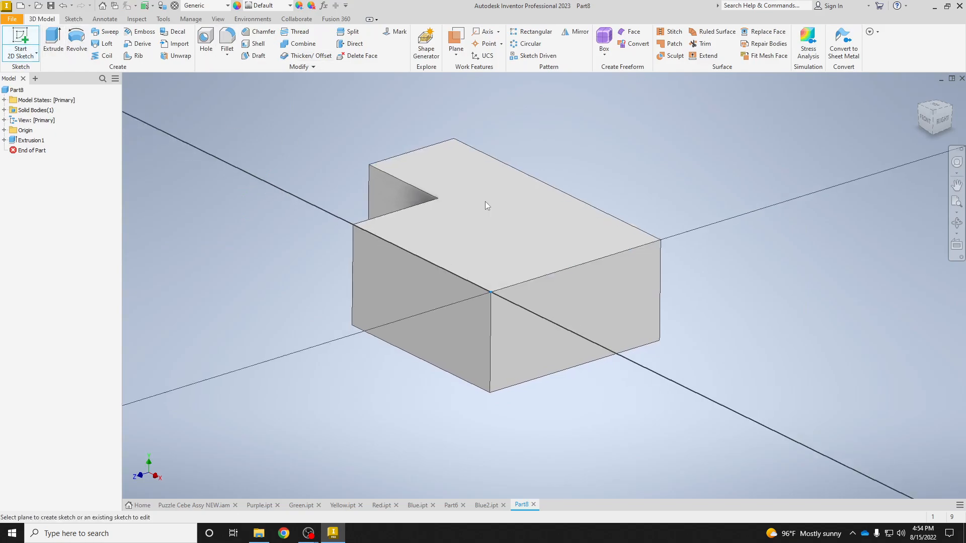
{"action": "middle_click_drag", "start_coordinate": [572, 139], "coordinate": [337, 277]}
{"action": "left_click", "coordinate": [205, 38]}
Sketch a 1 in square over the protruding block and a rectangle about 1 by 0.87 in from the origin
{"action": "left_click", "coordinate": [130, 40]}
{"action": "left_click", "coordinate": [422, 206]}
{"action": "left_click", "coordinate": [531, 97]}
{"action": "left_click", "coordinate": [312, 424]}
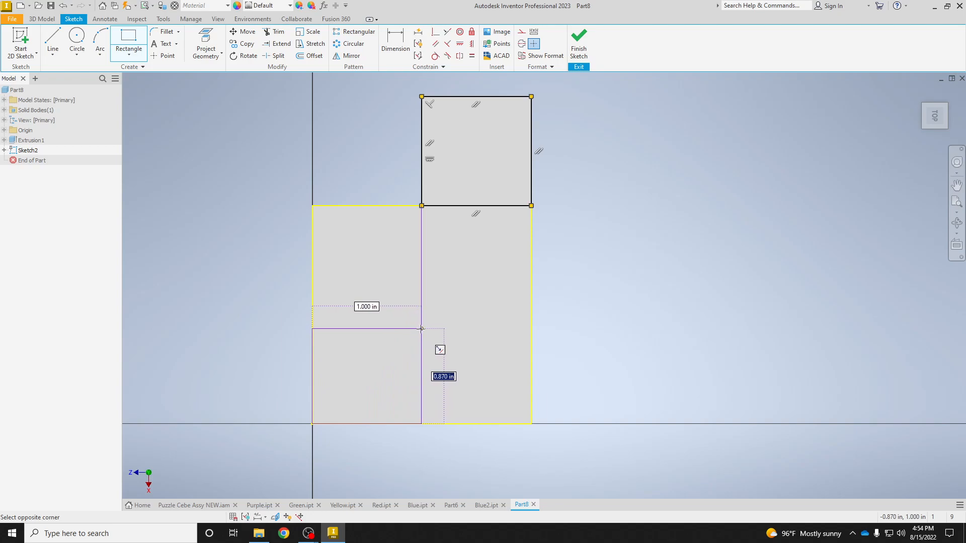
{"action": "left_click", "coordinate": [422, 329]}
{"action": "key", "text": "Escape"}
{"action": "key", "text": "d"}
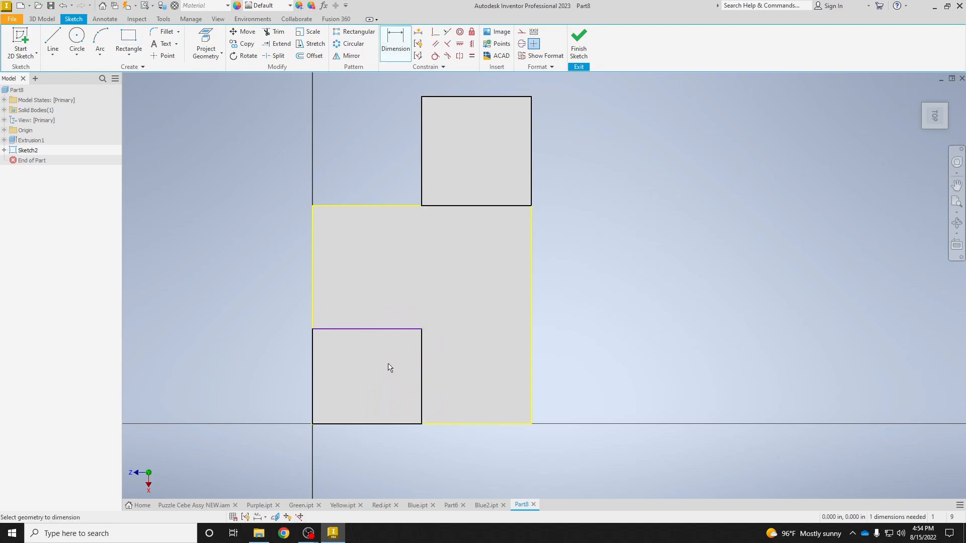
{"action": "left_click", "coordinate": [380, 336]}
{"action": "left_click", "coordinate": [381, 312]}
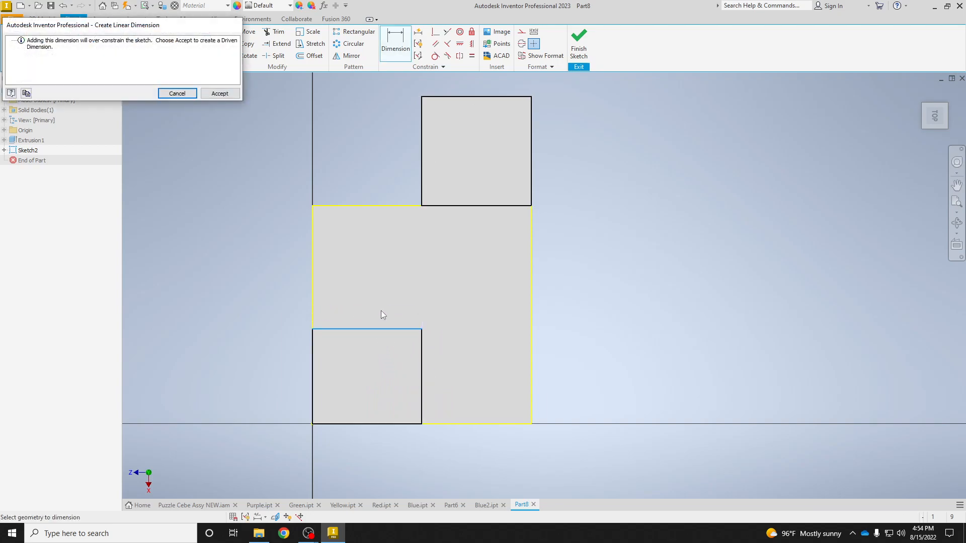
{"action": "left_click_drag", "start_coordinate": [168, 29], "coordinate": [299, 210]}
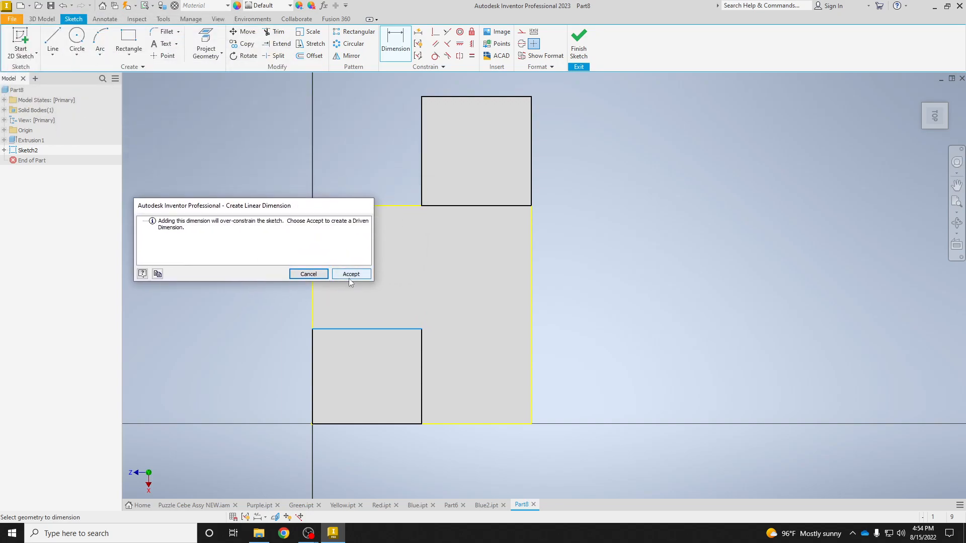
{"action": "left_click", "coordinate": [322, 276]}
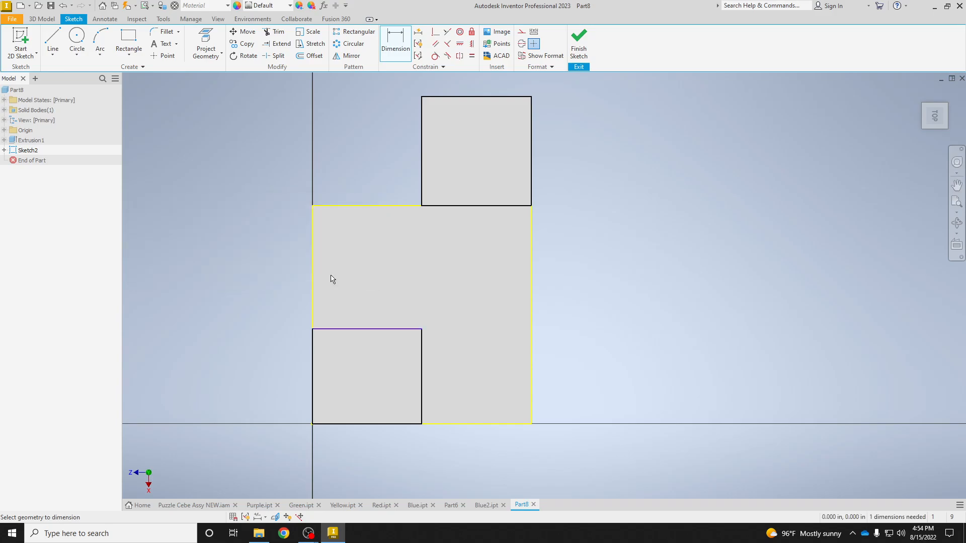
Dimension the height of the rectangle at the origin to 1 in
{"action": "left_click", "coordinate": [421, 371]}
{"action": "left_click", "coordinate": [433, 357]}
{"action": "type", "text": "1"}
{"action": "key", "text": "Return"}
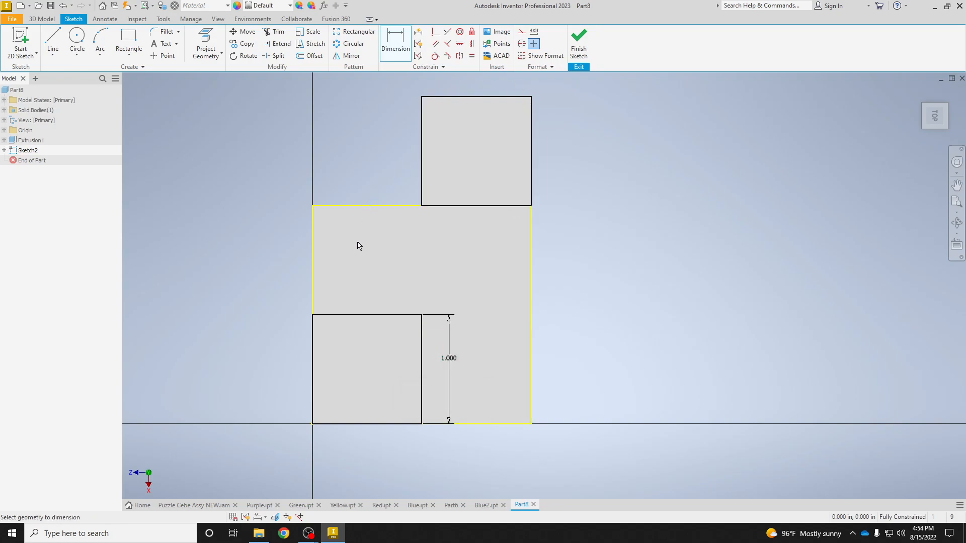
Finish the sketch and extrude both square profiles 1 in upward, joined to the solid
{"action": "left_click", "coordinate": [578, 47]}
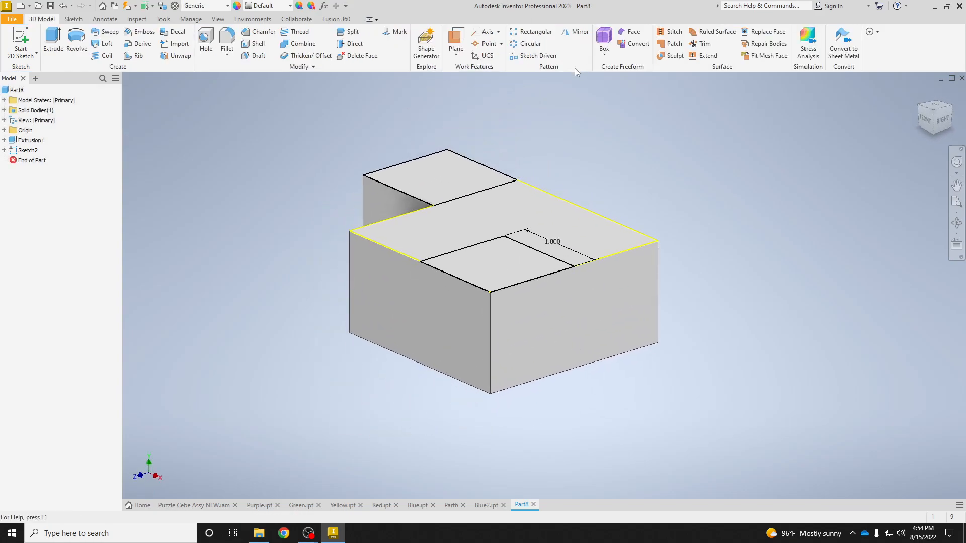
{"action": "key", "text": "e"}
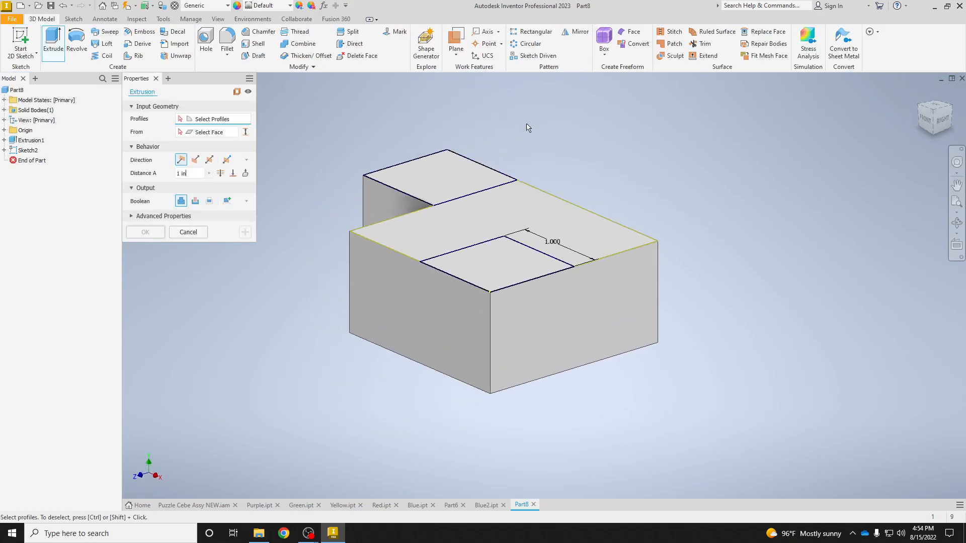
{"action": "left_click", "coordinate": [445, 178]}
{"action": "left_click", "coordinate": [485, 258]}
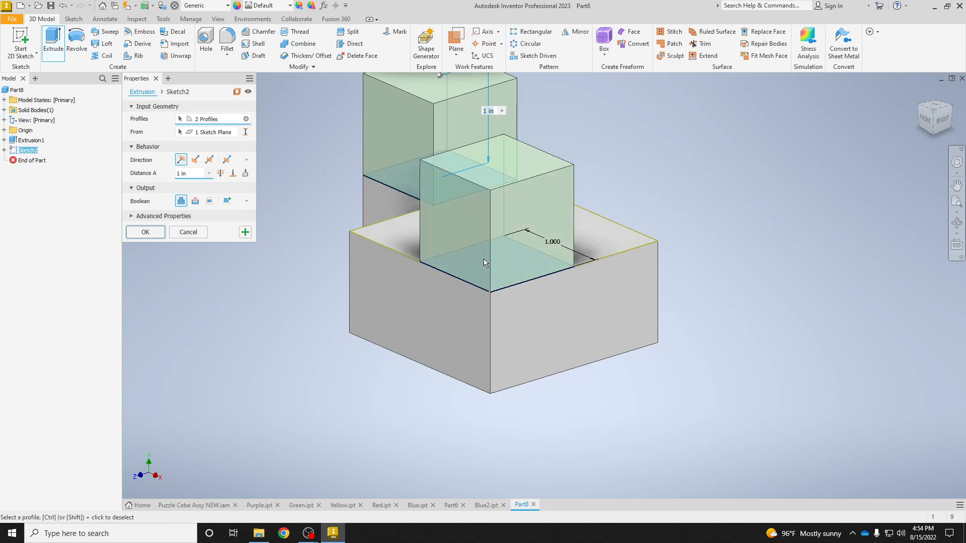
{"action": "left_click", "coordinate": [144, 233]}
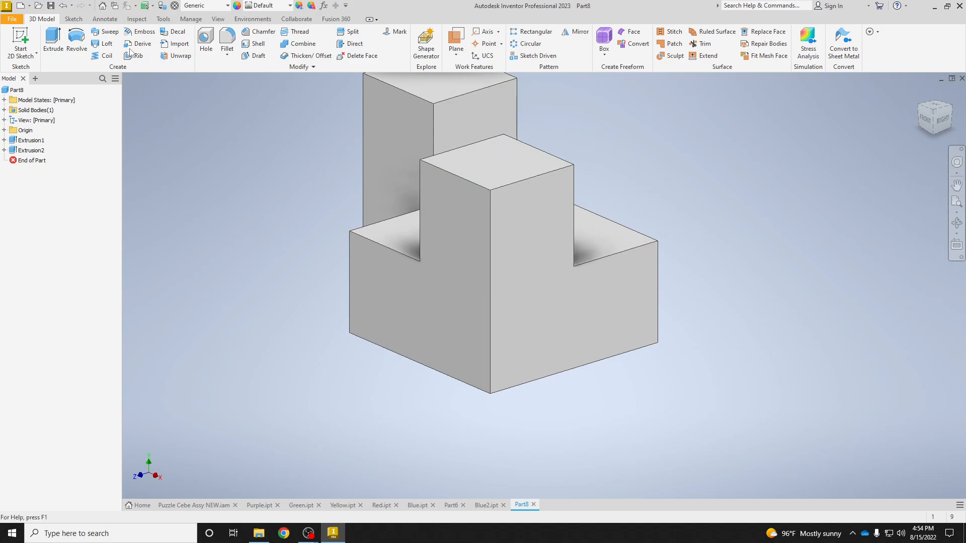
Apply the Red appearance to the part
{"action": "left_click", "coordinate": [267, 6]}
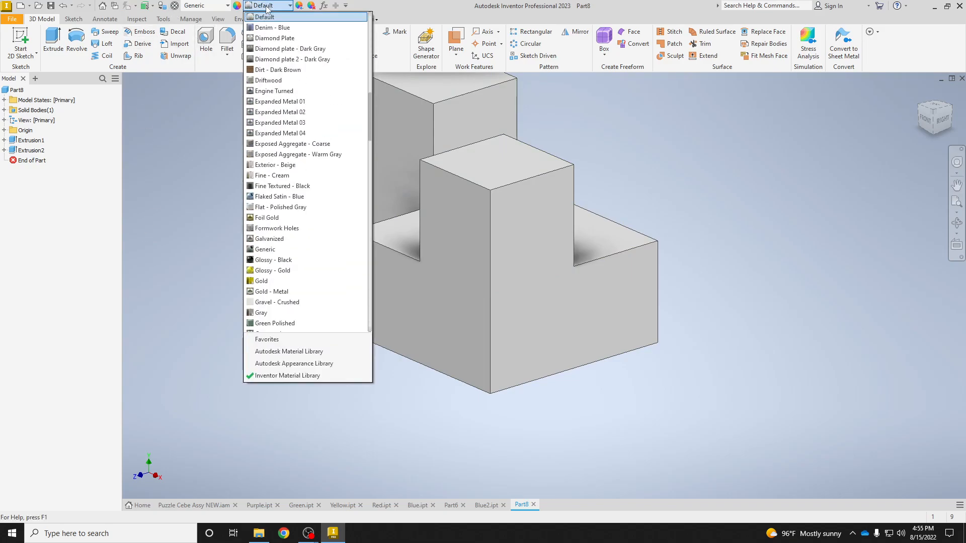
{"action": "key", "text": "r"}
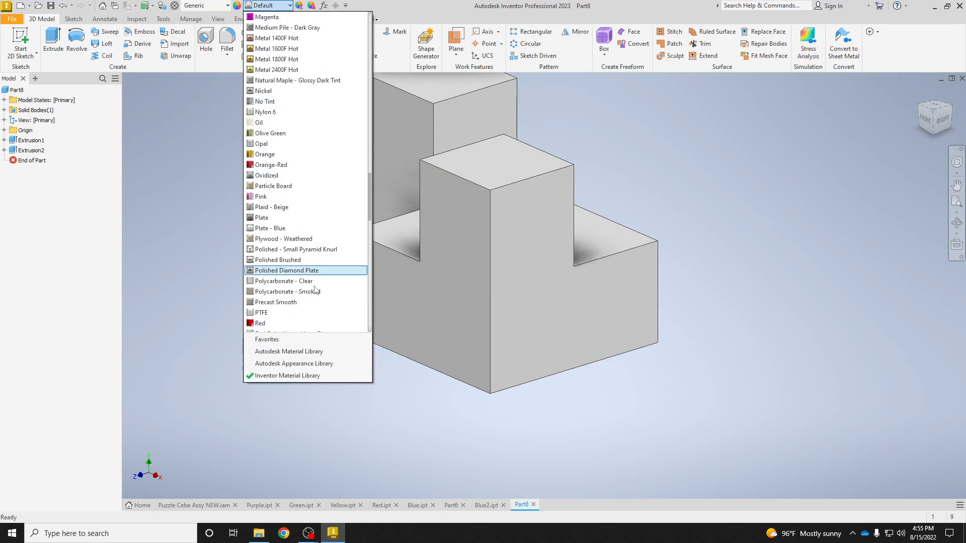
{"action": "left_click", "coordinate": [312, 324]}
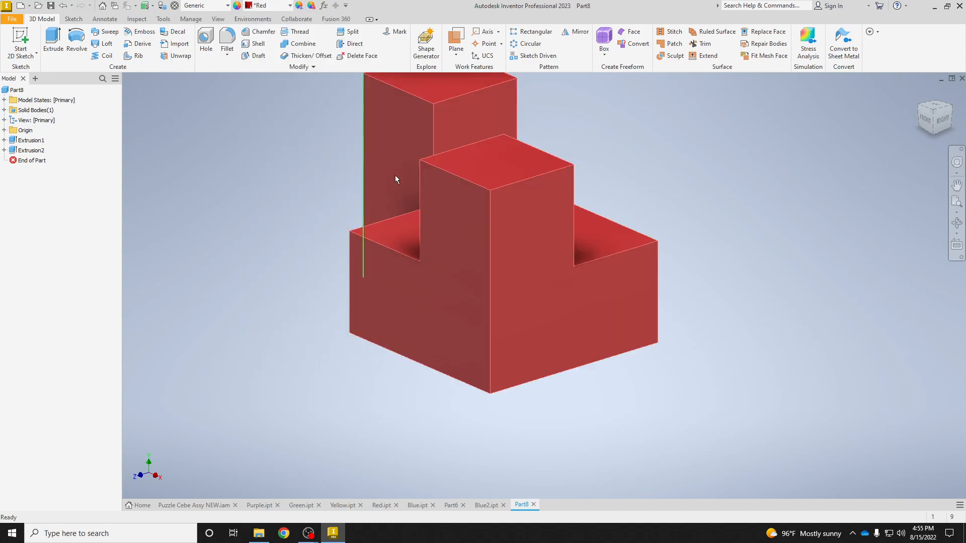
Save the red part as Red2 in the Puzzle Cube NEW folder
{"action": "middle_click_drag", "start_coordinate": [511, 134], "coordinate": [466, 236]}
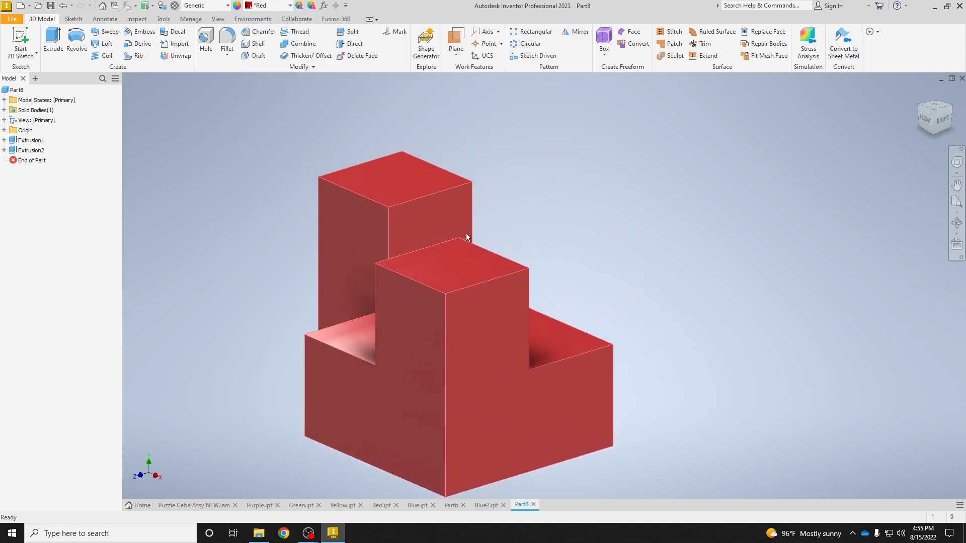
{"action": "key", "text": "ctrl+s"}
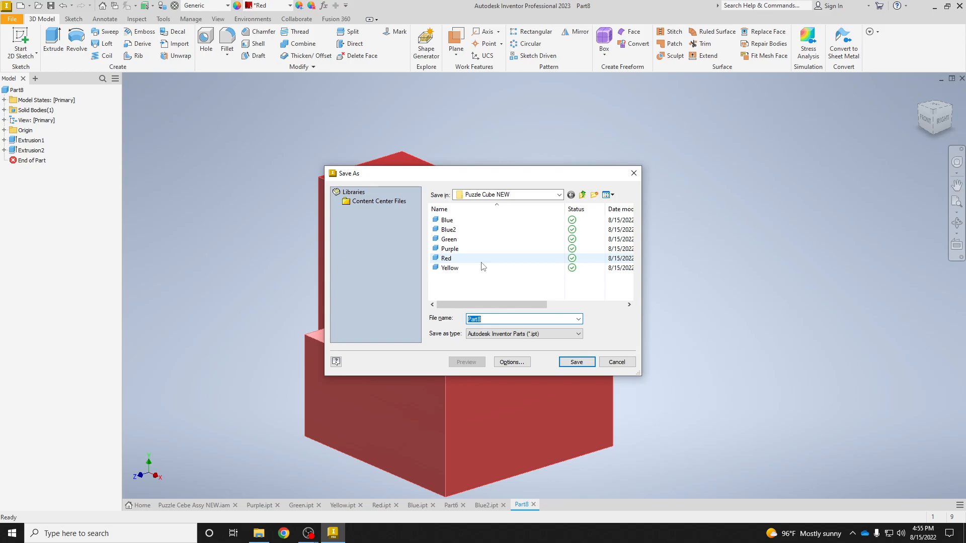
{"action": "left_click", "coordinate": [486, 318]}
{"action": "key", "text": "BackSpace"}
{"action": "key", "text": "BackSpace"}
{"action": "key", "text": "BackSpace"}
{"action": "key", "text": "BackSpace"}
{"action": "type", "text": "Red2"}
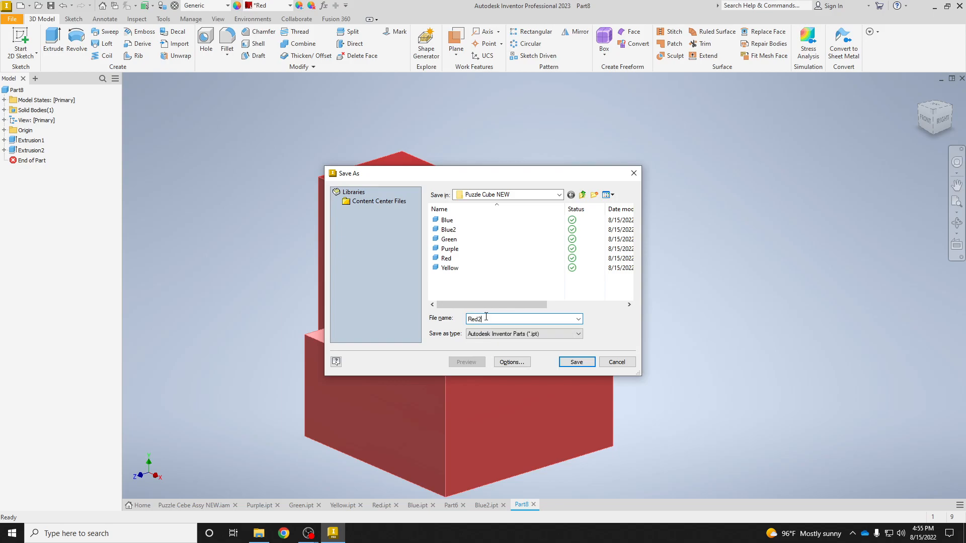
{"action": "key", "text": "Return"}
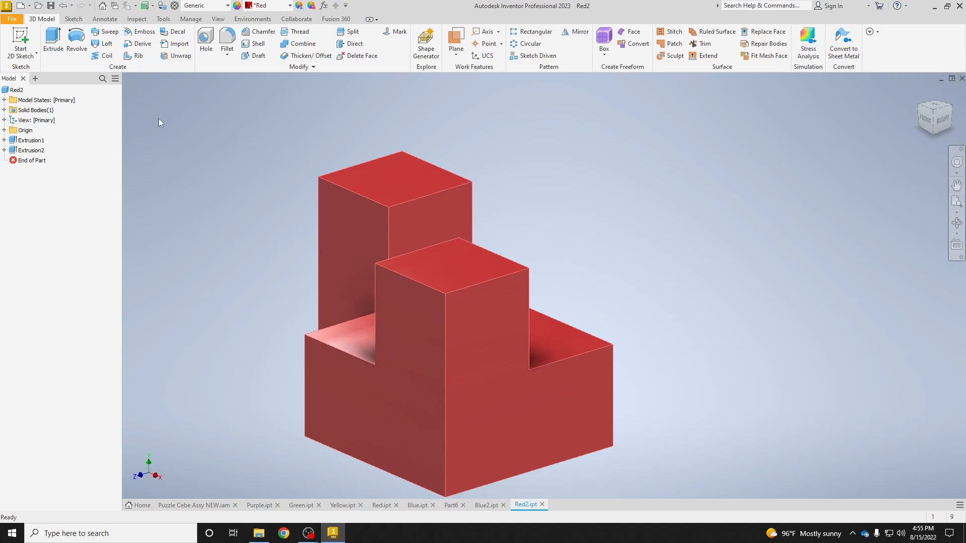
Create a new part and start a sketch on the horizontal origin plane
{"action": "left_click", "coordinate": [20, 8]}
{"action": "key", "text": "Return"}
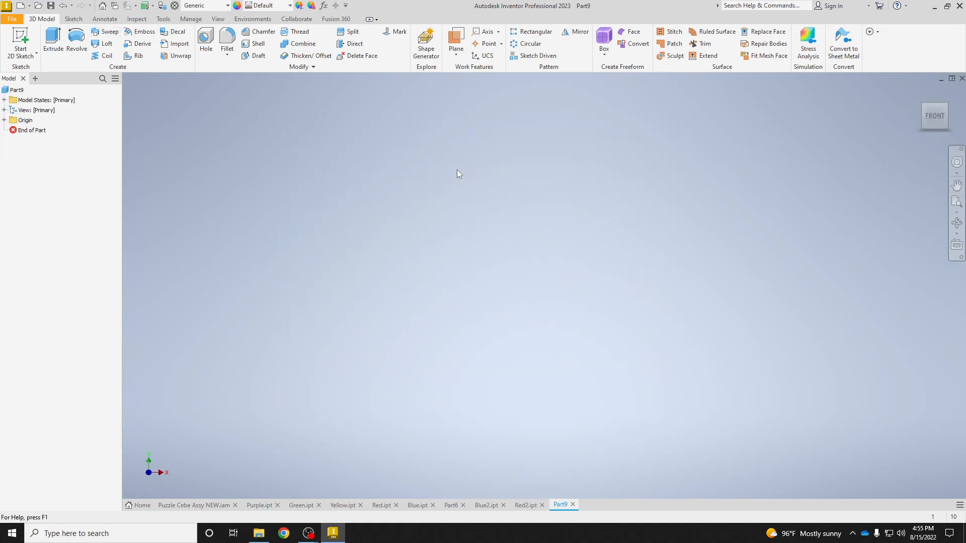
{"action": "left_click", "coordinate": [20, 40]}
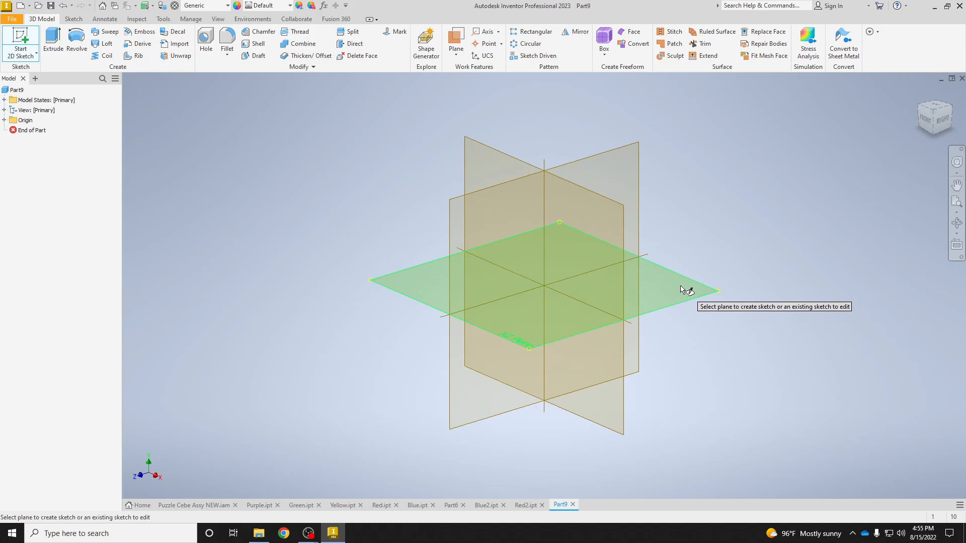
{"action": "left_click", "coordinate": [685, 291]}
Sketch an upright rectangle about 0.4 in wide with one corner at the origin
{"action": "middle_click_drag", "start_coordinate": [643, 231], "coordinate": [441, 378]}
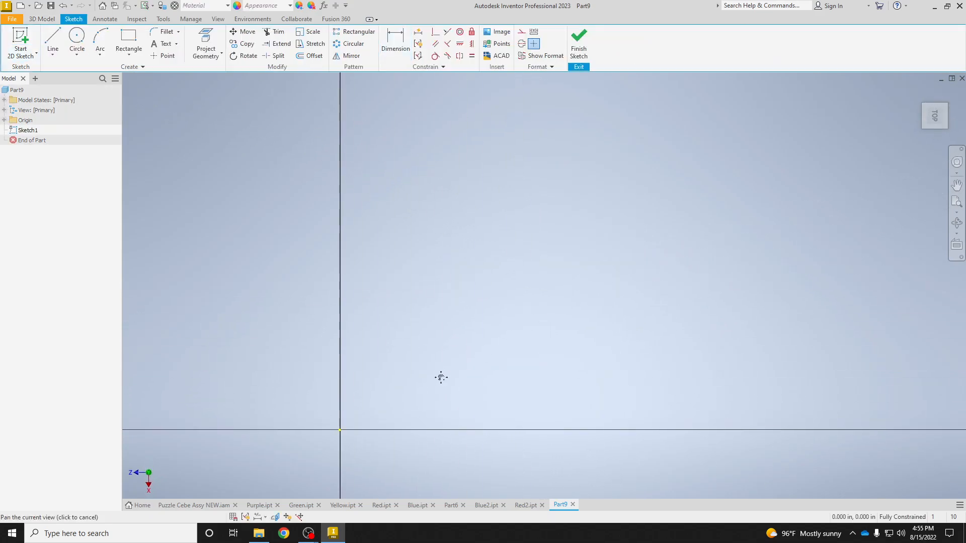
{"action": "left_click", "coordinate": [128, 40]}
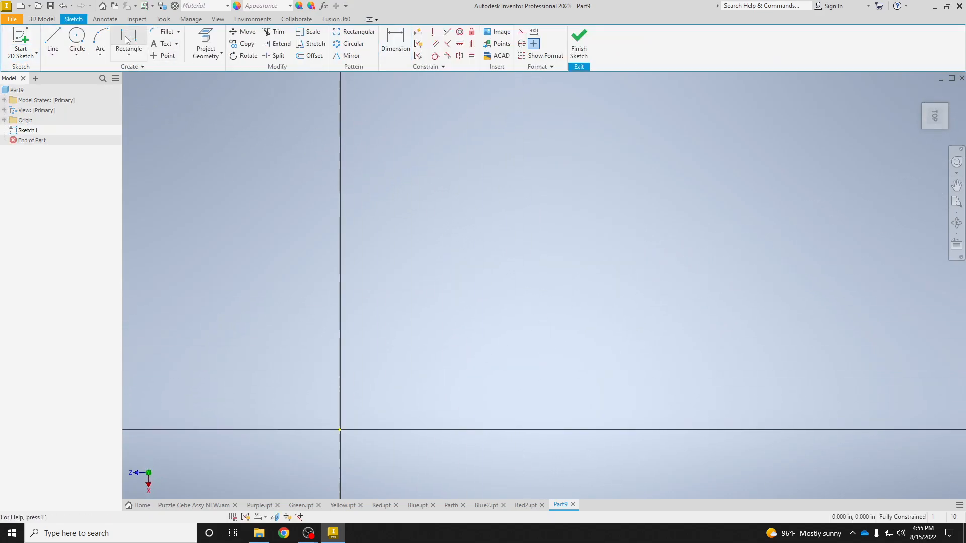
{"action": "left_click", "coordinate": [340, 430]}
{"action": "left_click", "coordinate": [466, 98]}
Dimension the rectangle to 1 in wide and 3 in long
{"action": "scroll", "coordinate": [475, 130], "scroll_direction": "down", "scroll_amount": 4}
{"action": "middle_click_drag", "start_coordinate": [480, 151], "coordinate": [410, 208]}
{"action": "key", "text": "d"}
{"action": "left_click", "coordinate": [359, 195]}
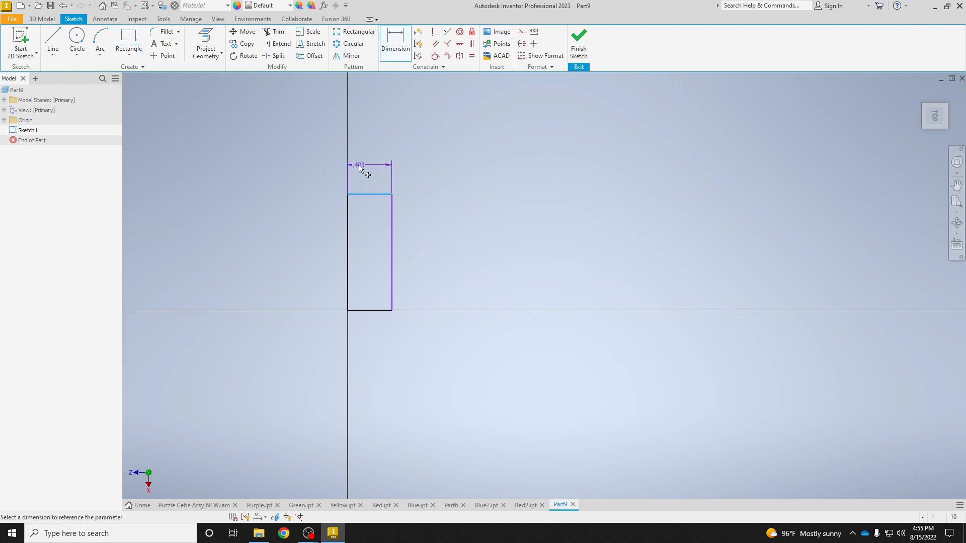
{"action": "left_click", "coordinate": [359, 168]}
{"action": "type", "text": "1"}
{"action": "key", "text": "Return"}
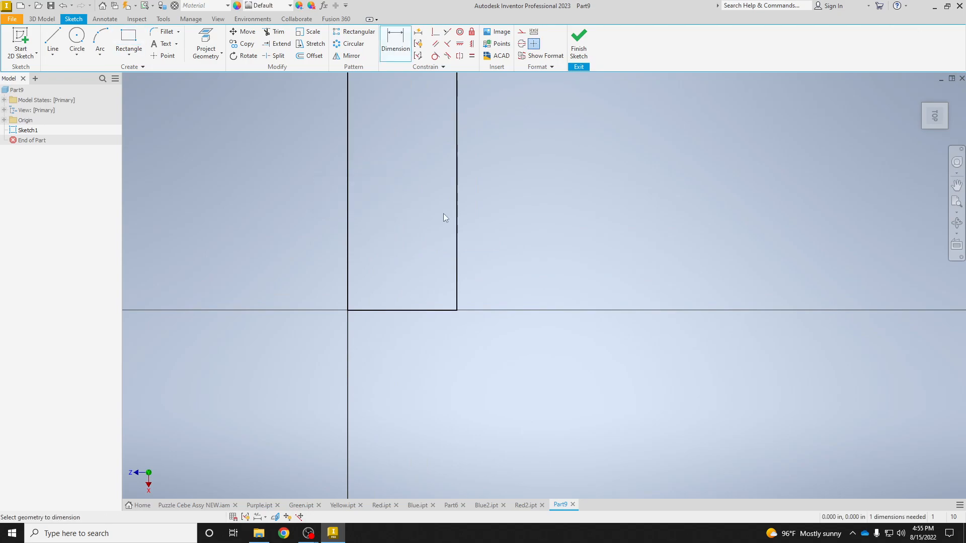
{"action": "left_click", "coordinate": [457, 212]}
{"action": "left_click", "coordinate": [478, 212]}
{"action": "type", "text": "3"}
{"action": "key", "text": "Return"}
Finish the sketch and extrude the rectangle 1 in upward into a solid block
{"action": "scroll", "coordinate": [479, 221], "scroll_direction": "up", "scroll_amount": 2}
{"action": "middle_click_drag", "start_coordinate": [481, 168], "coordinate": [431, 229]}
{"action": "left_click", "coordinate": [577, 43]}
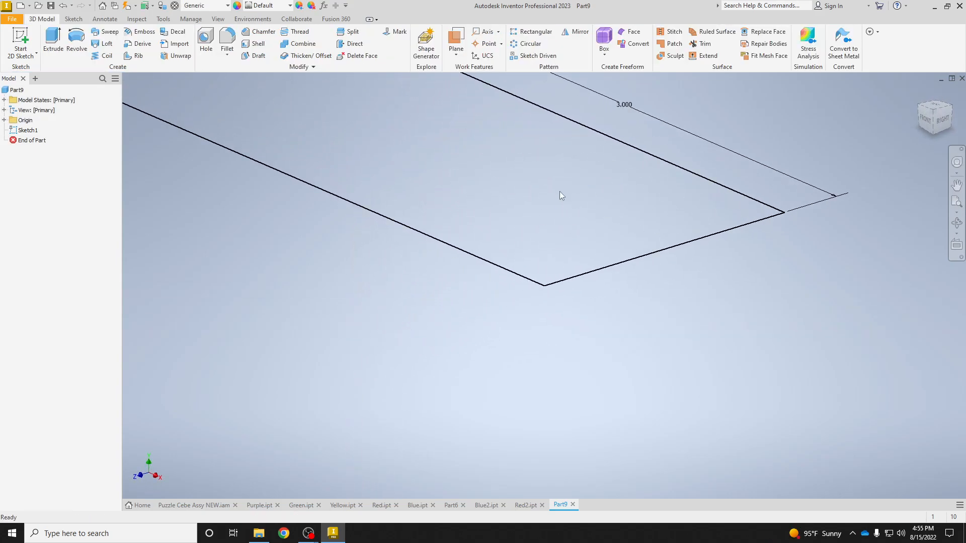
{"action": "key", "text": "e"}
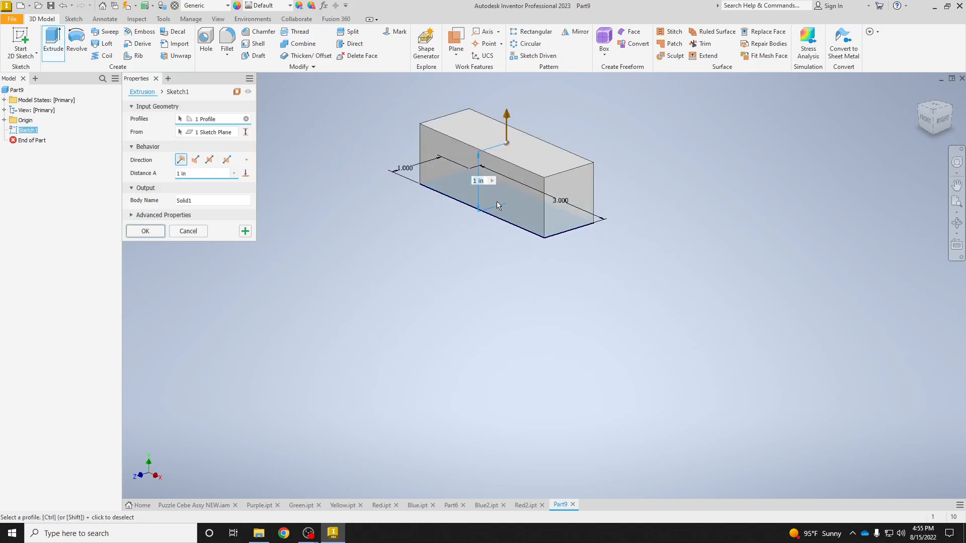
{"action": "key", "text": "Return"}
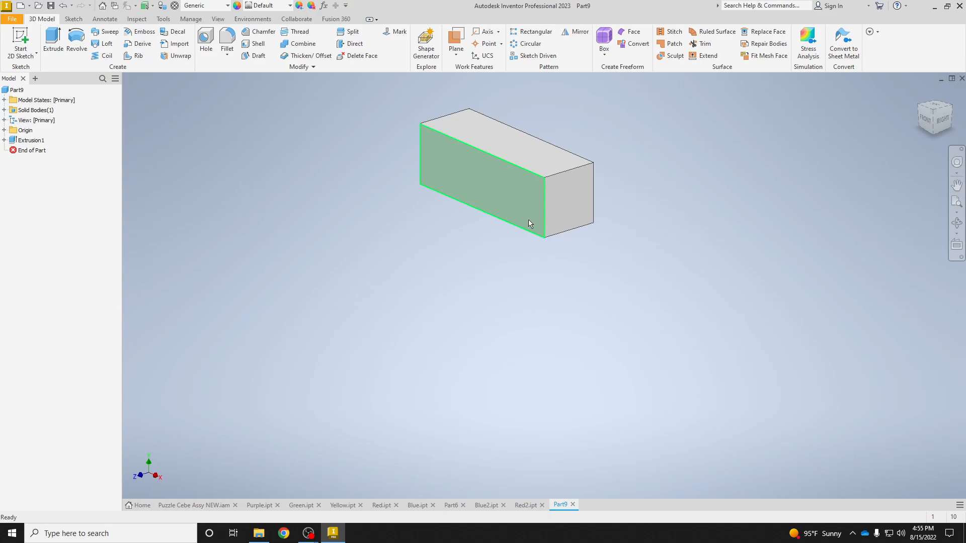
Start a sketch on the block's long front face and project the face's outline into it
{"action": "mouse_move", "coordinate": [528, 219]}
{"action": "left_click", "coordinate": [518, 191]}
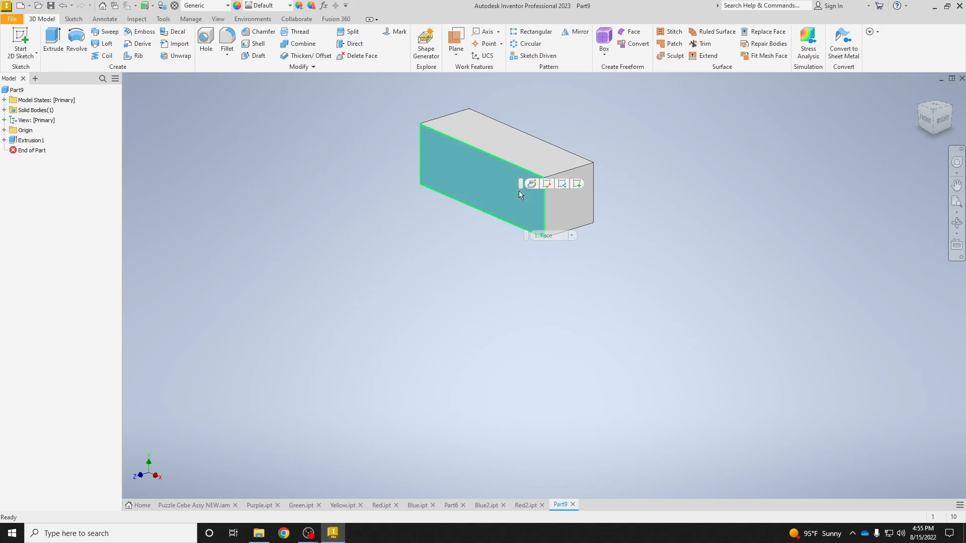
{"action": "left_click", "coordinate": [577, 184]}
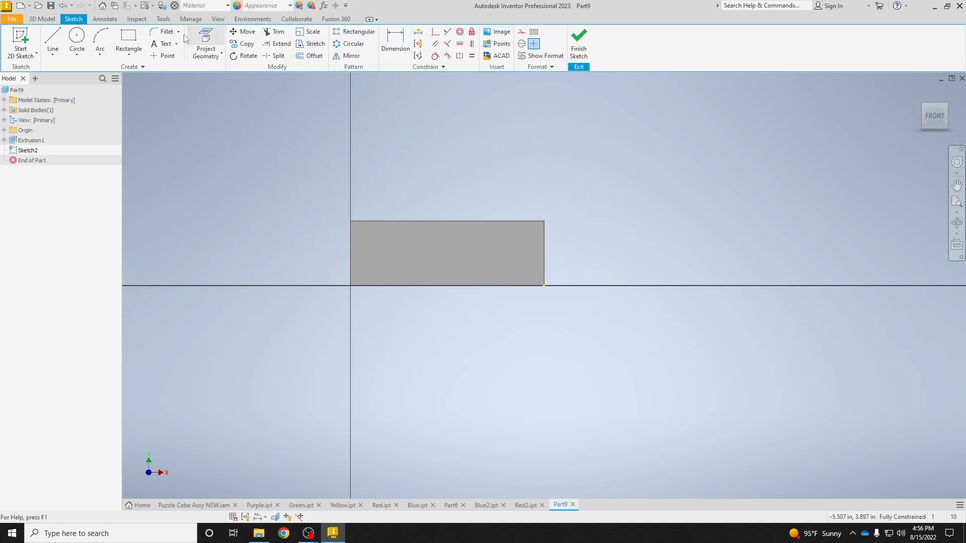
{"action": "left_click", "coordinate": [202, 41]}
{"action": "left_click", "coordinate": [457, 241]}
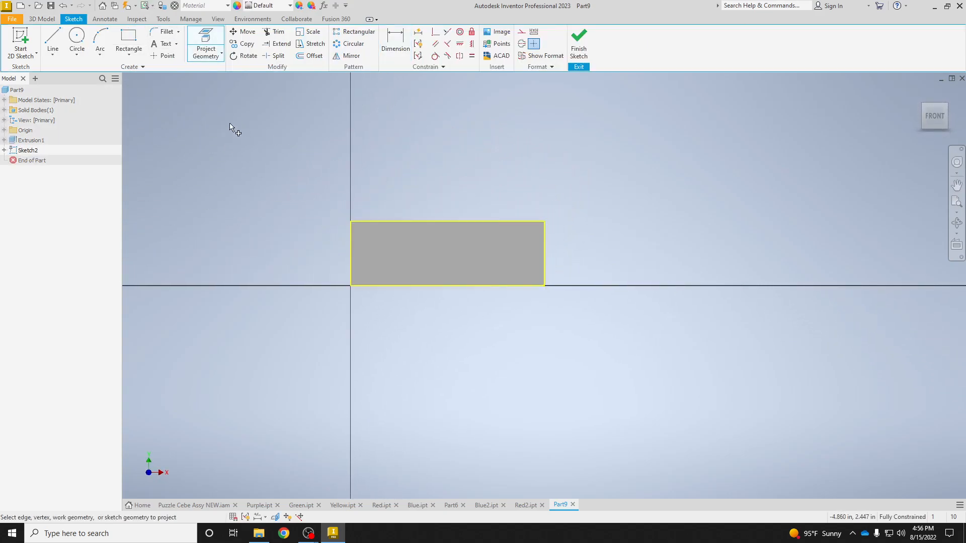
Sketch a rectangle about 1.16 by 2.45 in from the face's lower corner at the origin, extending above the block
{"action": "key", "text": "r"}
{"action": "left_click", "coordinate": [544, 286]}
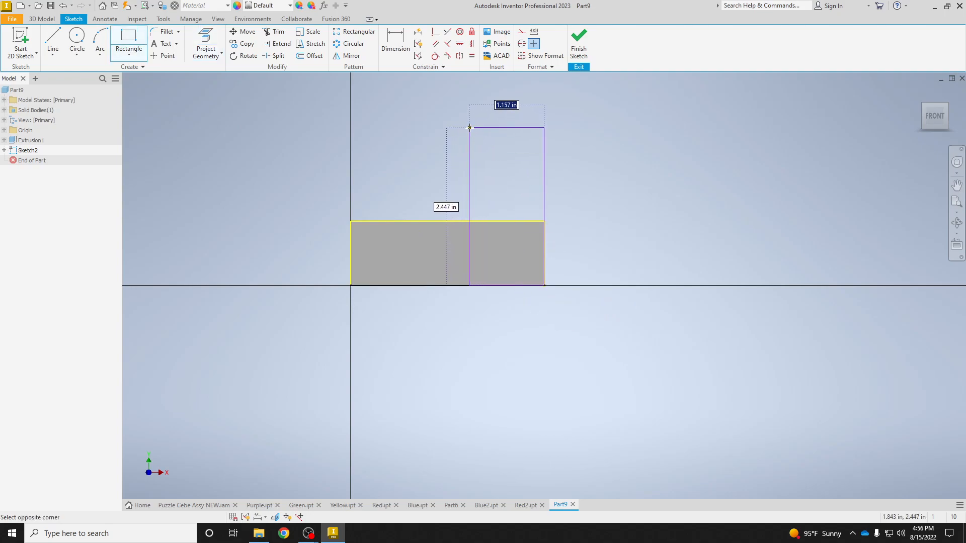
{"action": "left_click", "coordinate": [470, 127]}
Dimension the rectangle on the front face to 1 in wide and 2 in high
{"action": "key", "text": "d"}
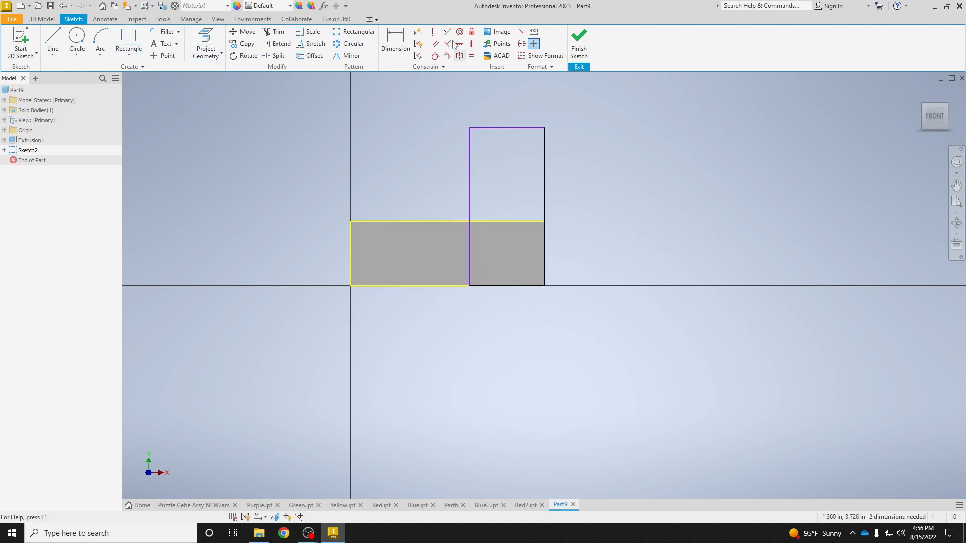
{"action": "left_click", "coordinate": [485, 127]}
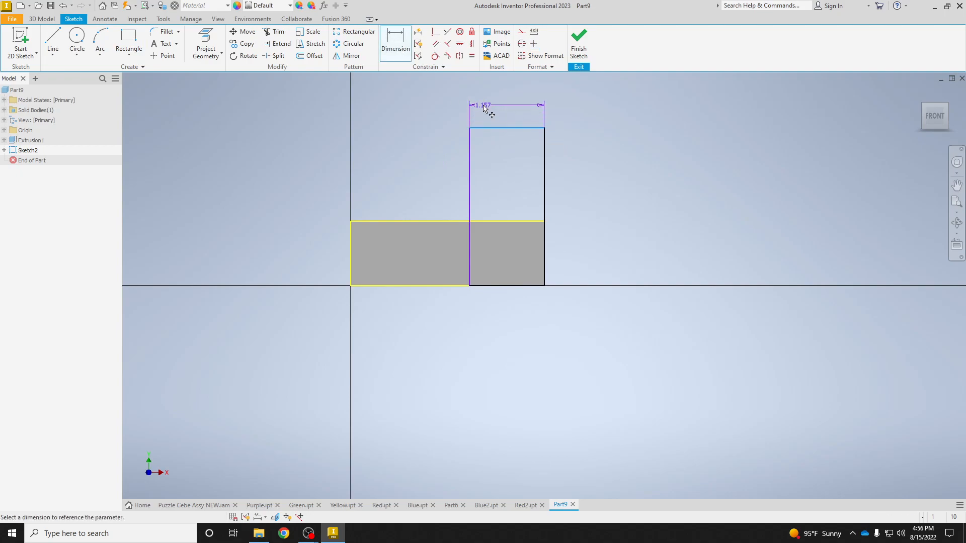
{"action": "left_click", "coordinate": [487, 108]}
{"action": "type", "text": "1"}
{"action": "key", "text": "Return"}
{"action": "left_click", "coordinate": [480, 157]}
{"action": "left_click", "coordinate": [434, 157]}
{"action": "type", "text": "2"}
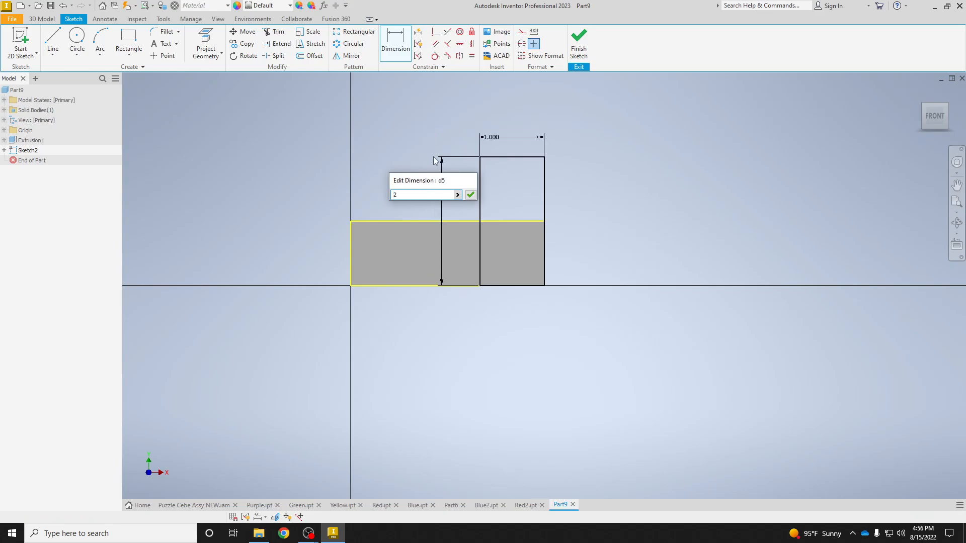
{"action": "key", "text": "Return"}
Finish the sketch and extrude both profiles of the 1 by 2 in rectangle 1 in outward, joined to the block
{"action": "left_click", "coordinate": [580, 52]}
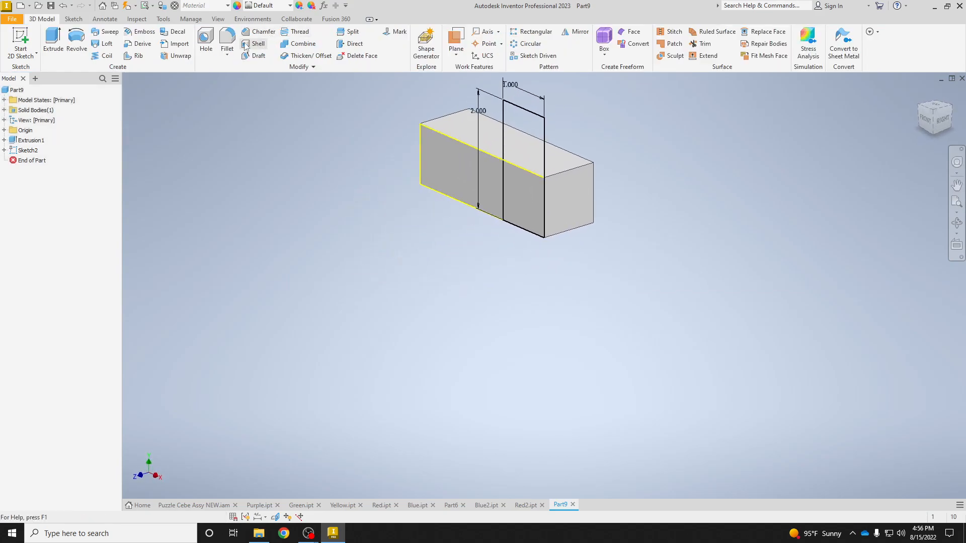
{"action": "left_click", "coordinate": [53, 43]}
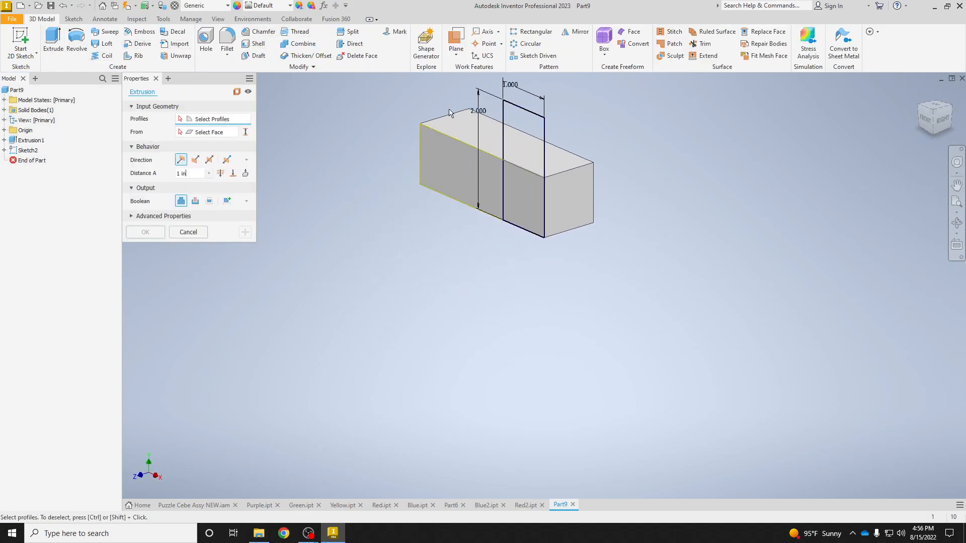
{"action": "left_click", "coordinate": [544, 154]}
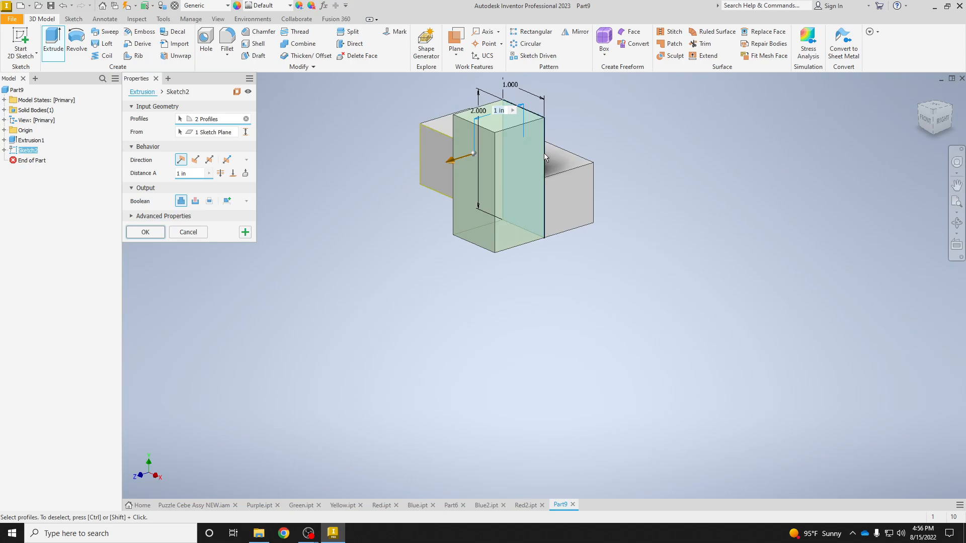
{"action": "key", "text": "Return"}
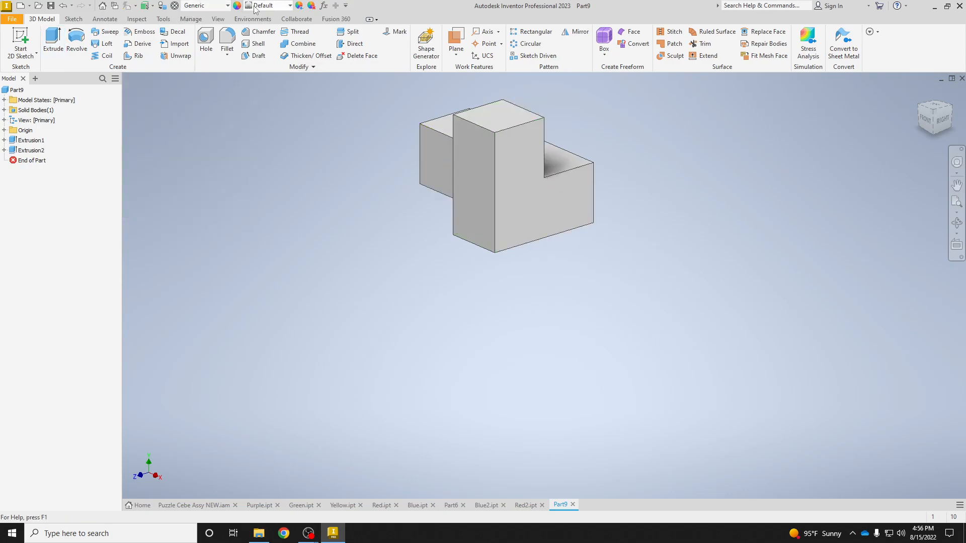
Apply the Yellow appearance to the part
{"action": "left_click", "coordinate": [255, 6]}
{"action": "key", "text": "y"}
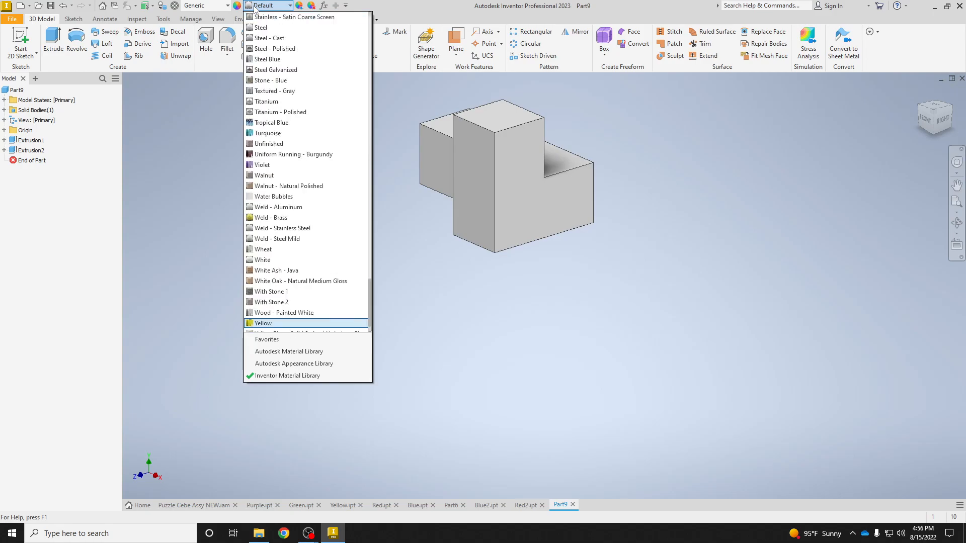
{"action": "key", "text": "Return"}
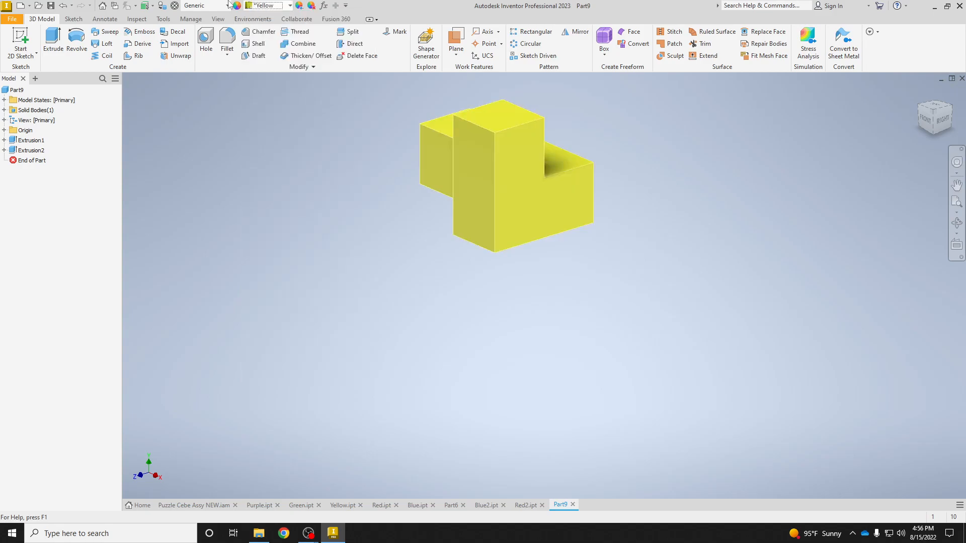
Save the yellow part as Yellow2
{"action": "left_click", "coordinate": [51, 6]}
{"action": "type", "text": "Yellow2"}
{"action": "key", "text": "Return"}
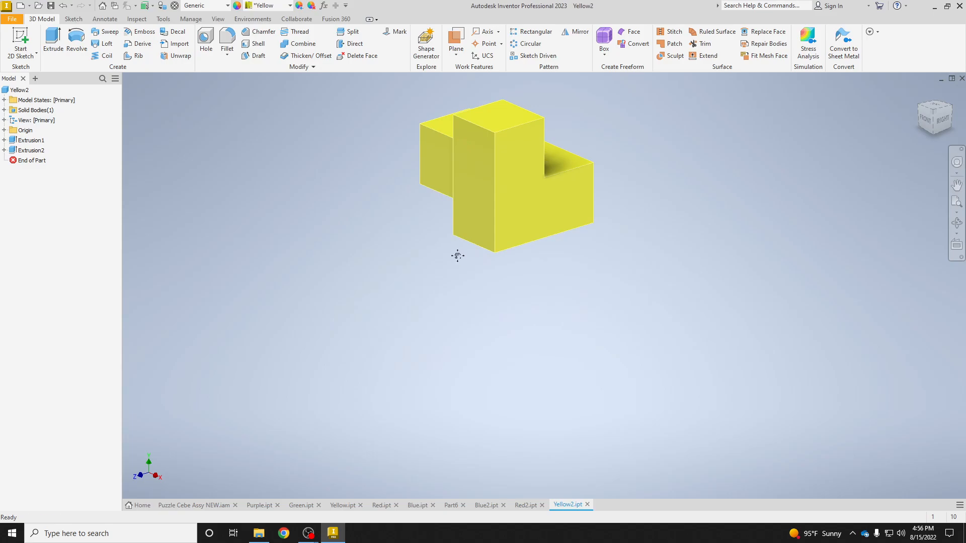
{"action": "middle_click_drag", "start_coordinate": [457, 253], "coordinate": [459, 328]}
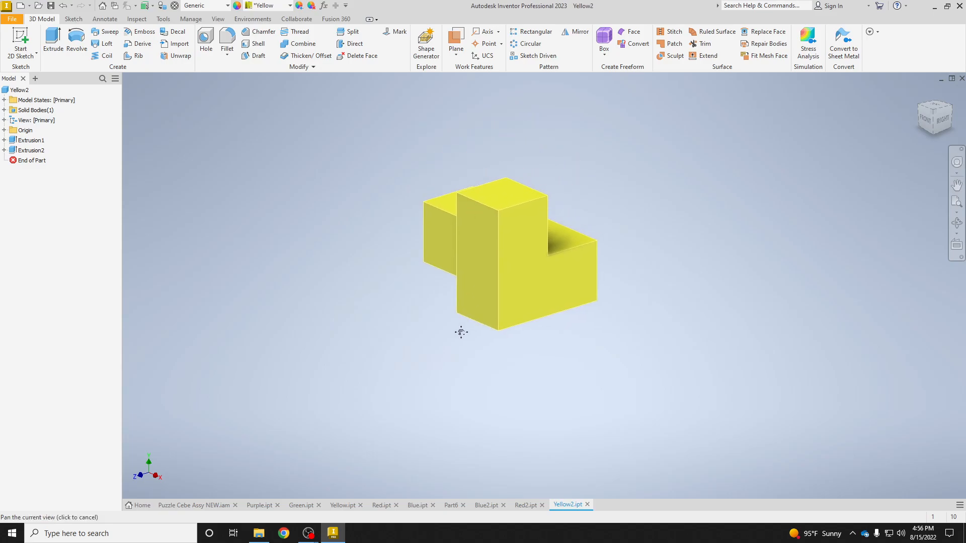
Create a new part from the Standard.ipt template and start a sketch on the XY plane
{"action": "left_click", "coordinate": [19, 6]}
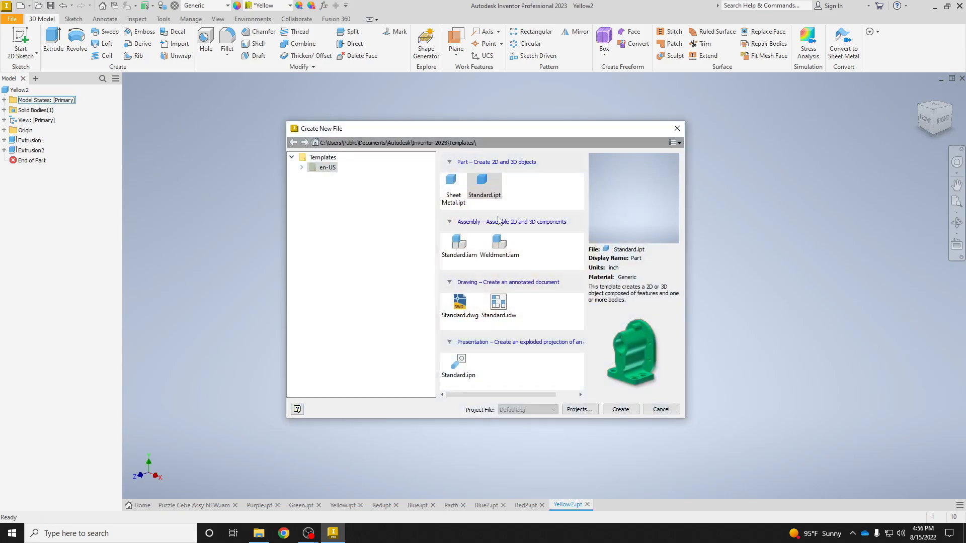
{"action": "double_click", "coordinate": [488, 188]}
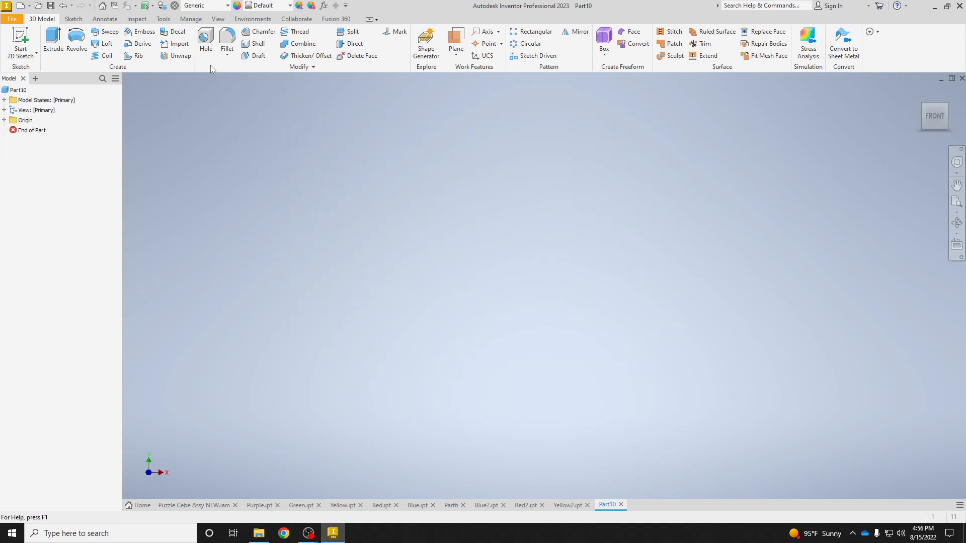
{"action": "left_click", "coordinate": [21, 38]}
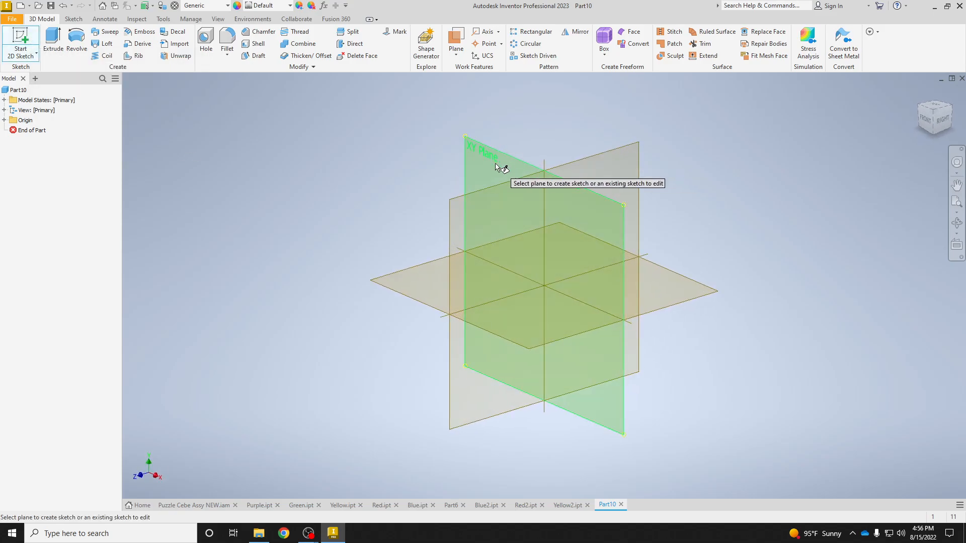
{"action": "left_click", "coordinate": [498, 167]}
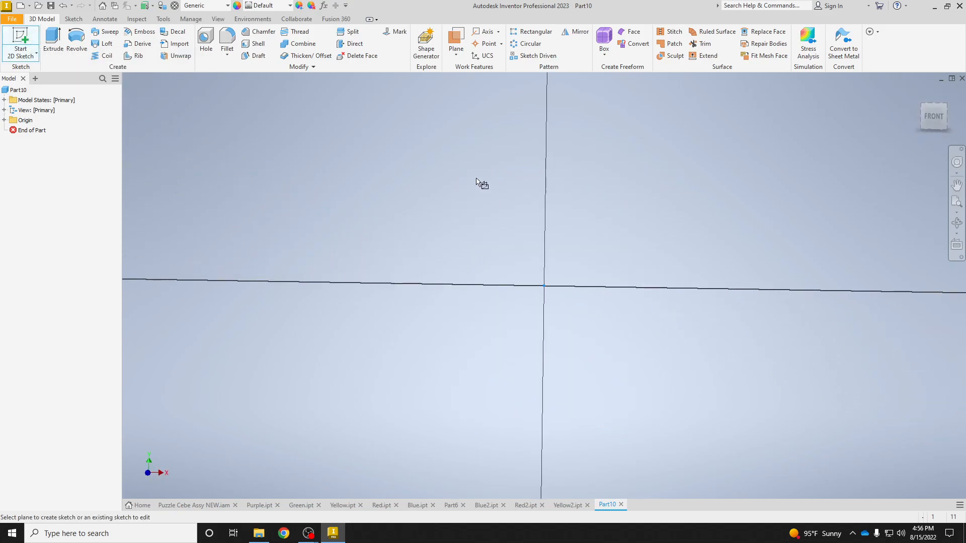
Sketch an upright rectangle about 0.7 in wide across the vertical axis, with its bottom edge on the horizontal axis
{"action": "left_click", "coordinate": [125, 36]}
{"action": "left_click", "coordinate": [444, 286]}
{"action": "middle_click_drag", "start_coordinate": [535, 172], "coordinate": [478, 242]}
{"action": "scroll", "coordinate": [479, 241], "scroll_direction": "down", "scroll_amount": 3}
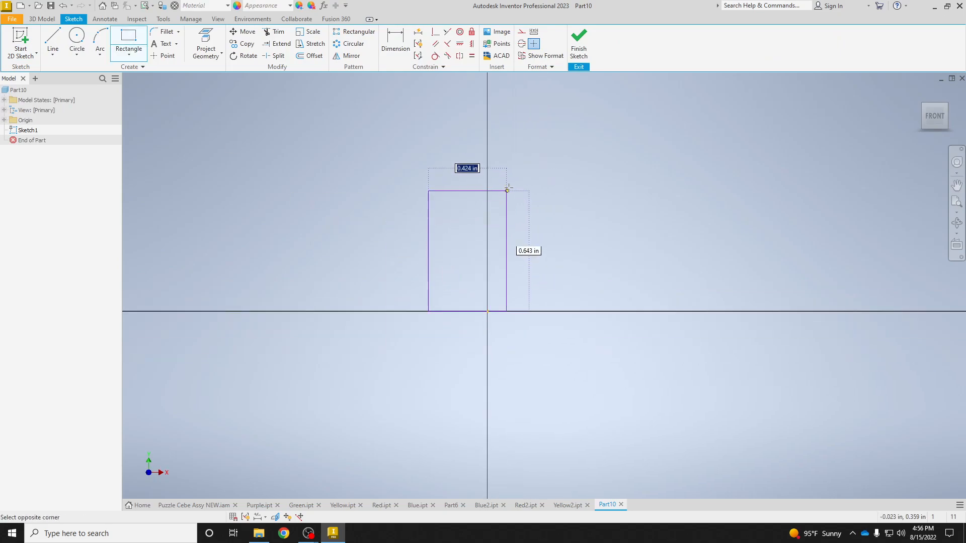
{"action": "scroll", "coordinate": [536, 117], "scroll_direction": "down", "scroll_amount": 5}
{"action": "middle_click_drag", "start_coordinate": [536, 116], "coordinate": [439, 254]}
{"action": "scroll", "coordinate": [444, 267], "scroll_direction": "up", "scroll_amount": 3}
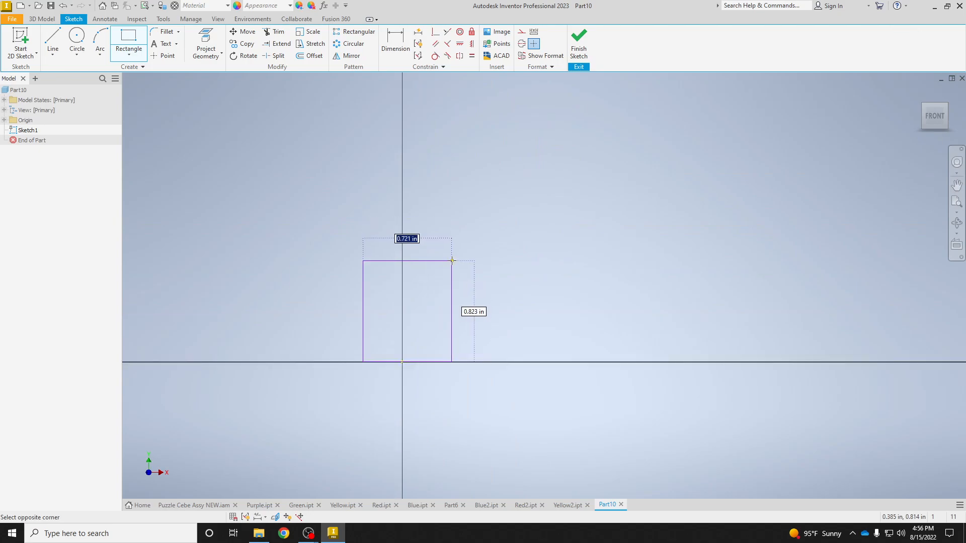
{"action": "left_click", "coordinate": [444, 193]}
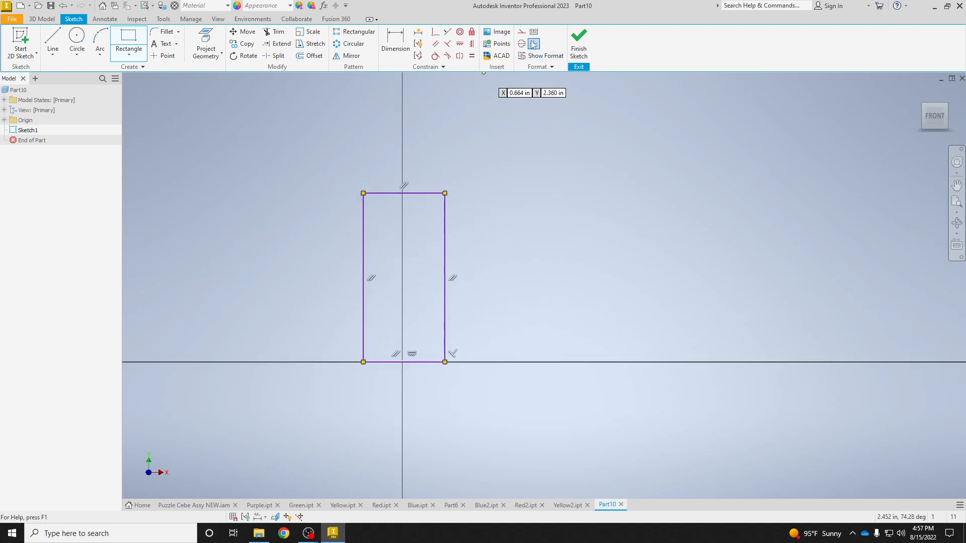
Dimension the rectangle to 1 in wide and 2 in high
{"action": "left_click", "coordinate": [395, 43]}
{"action": "left_click", "coordinate": [391, 193]}
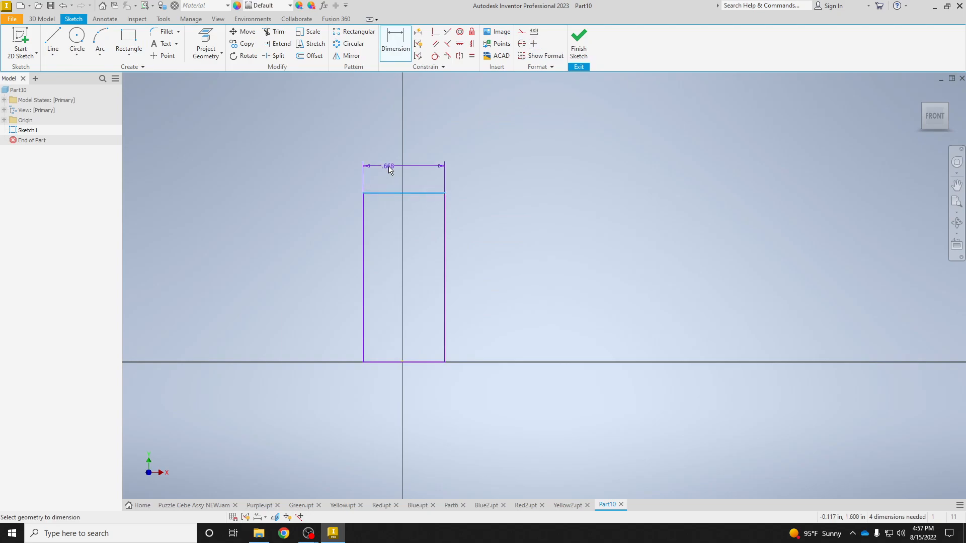
{"action": "left_click", "coordinate": [389, 168]}
{"action": "type", "text": "1"}
{"action": "key", "text": "Return"}
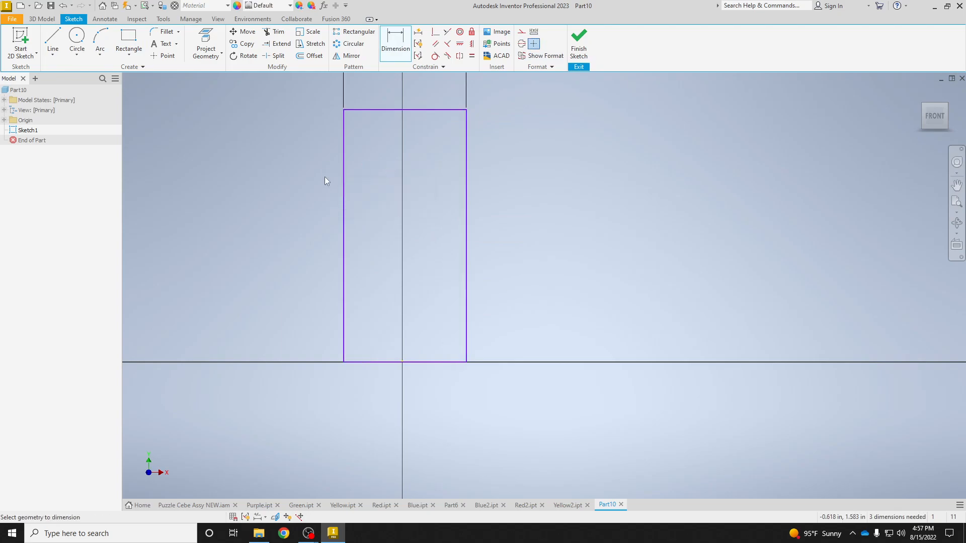
{"action": "left_click", "coordinate": [342, 185]}
{"action": "left_click", "coordinate": [308, 182]}
{"action": "type", "text": "2"}
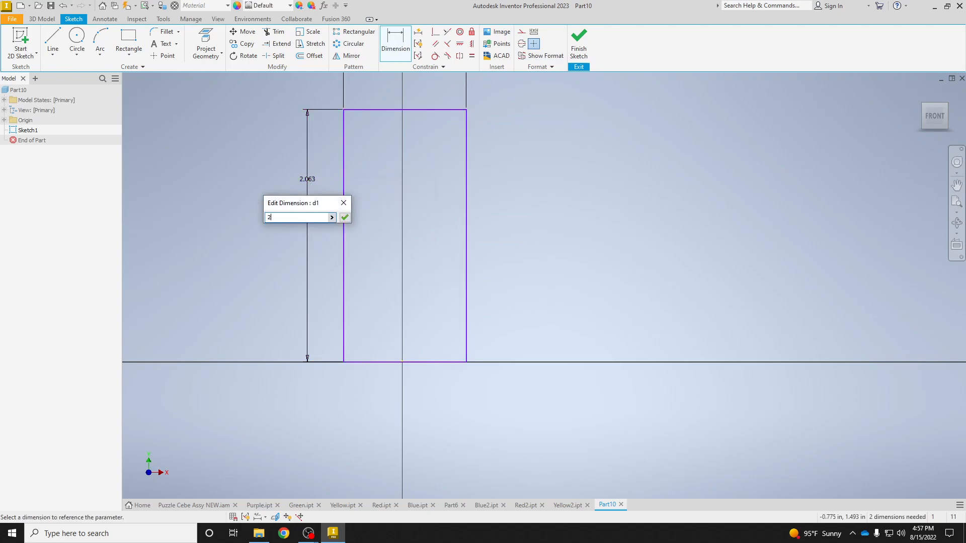
{"action": "key", "text": "Return"}
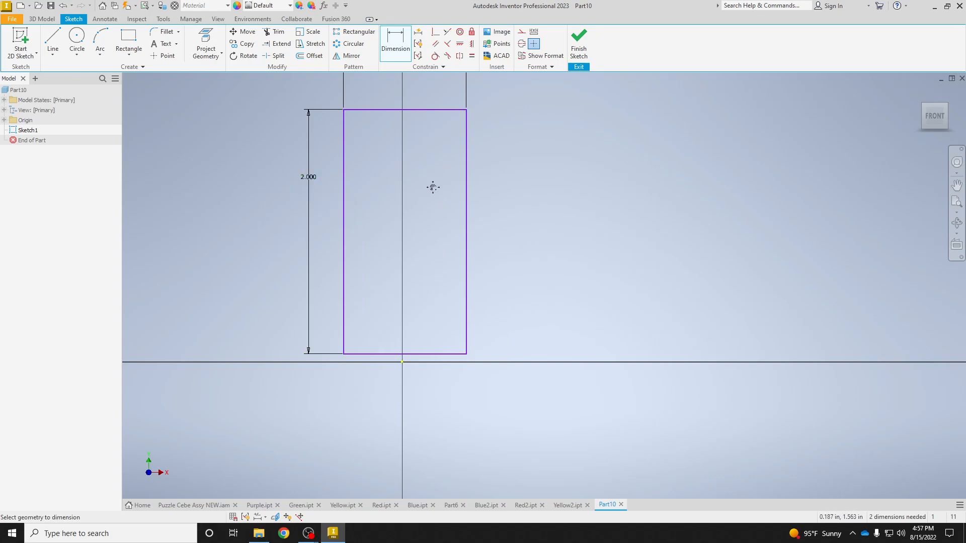
Constrain the midpoint of the rectangle's bottom edge coincident with the sketch origin
{"action": "middle_click_drag", "start_coordinate": [427, 177], "coordinate": [449, 221]}
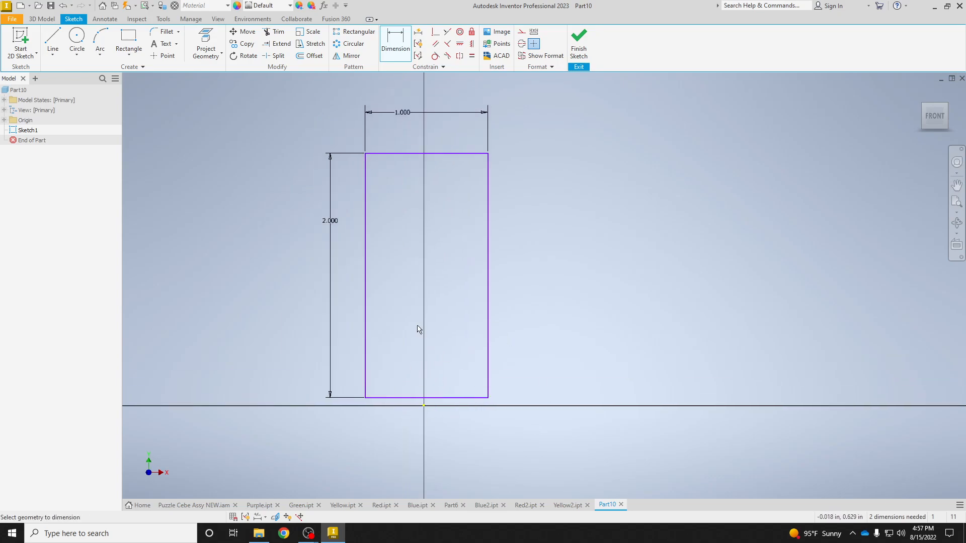
{"action": "left_click", "coordinate": [434, 34]}
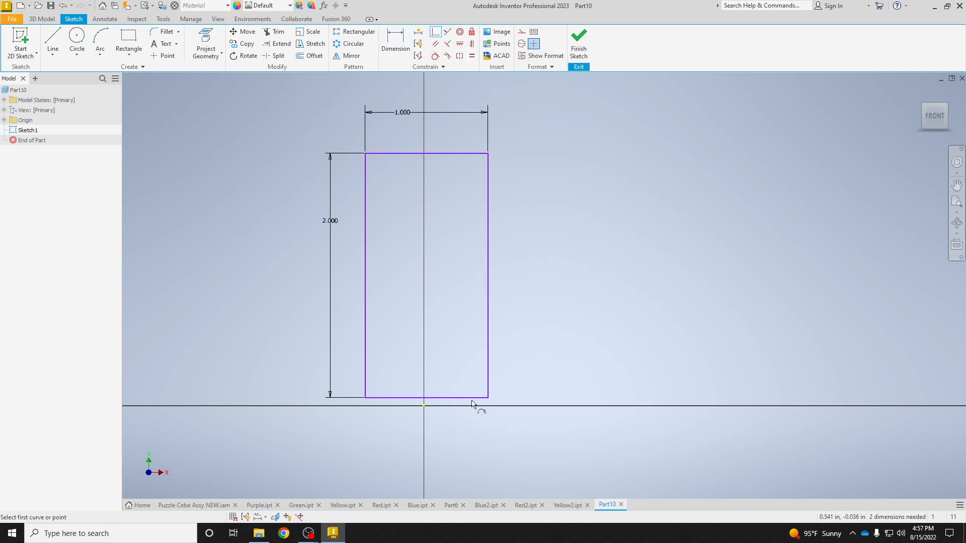
{"action": "left_click", "coordinate": [427, 400]}
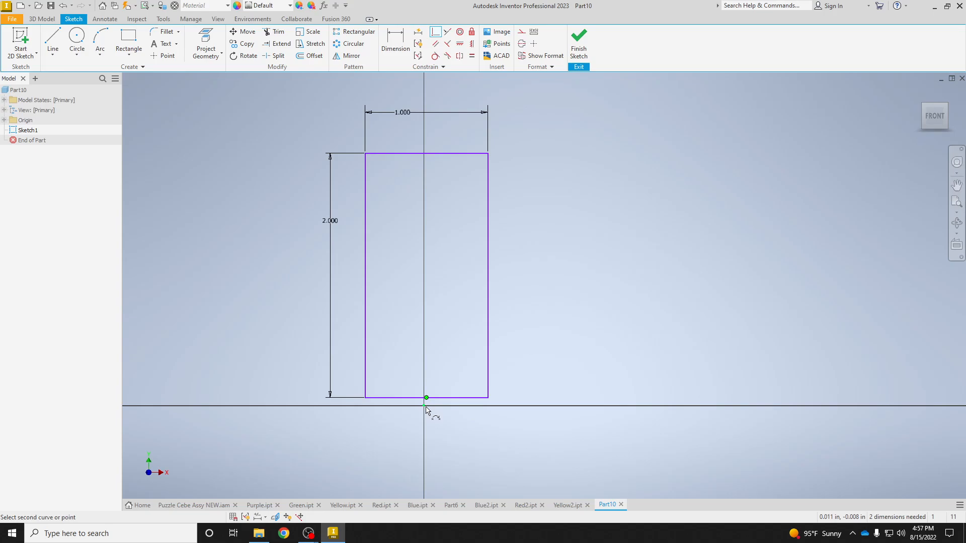
{"action": "left_click", "coordinate": [426, 407]}
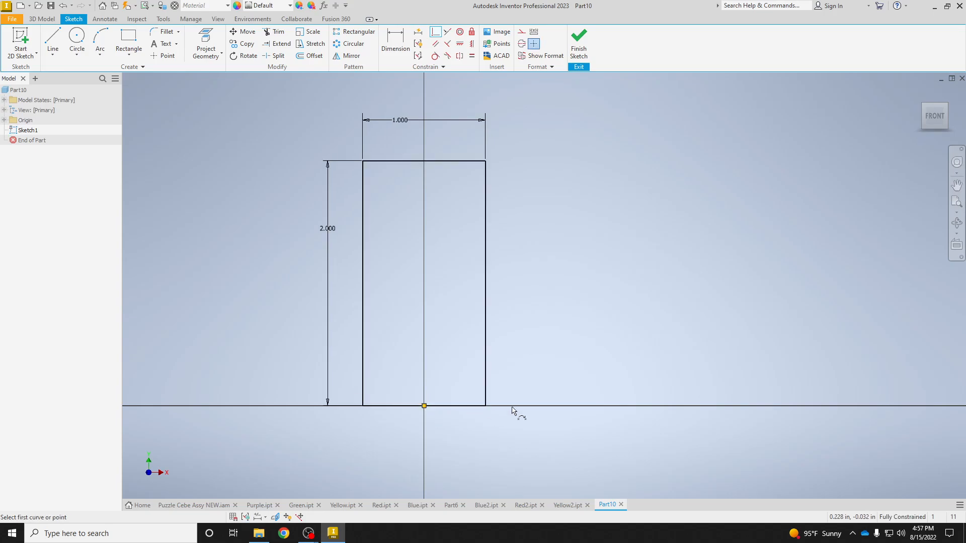
Finish the sketch and extrude the 1 by 2 in rectangle 1 in into a solid block
{"action": "left_click", "coordinate": [579, 42]}
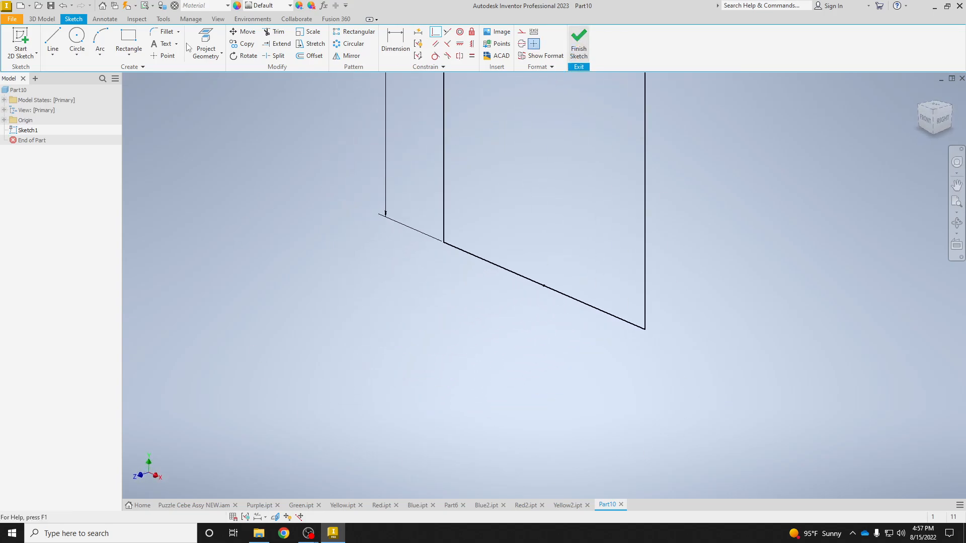
{"action": "left_click", "coordinate": [53, 40]}
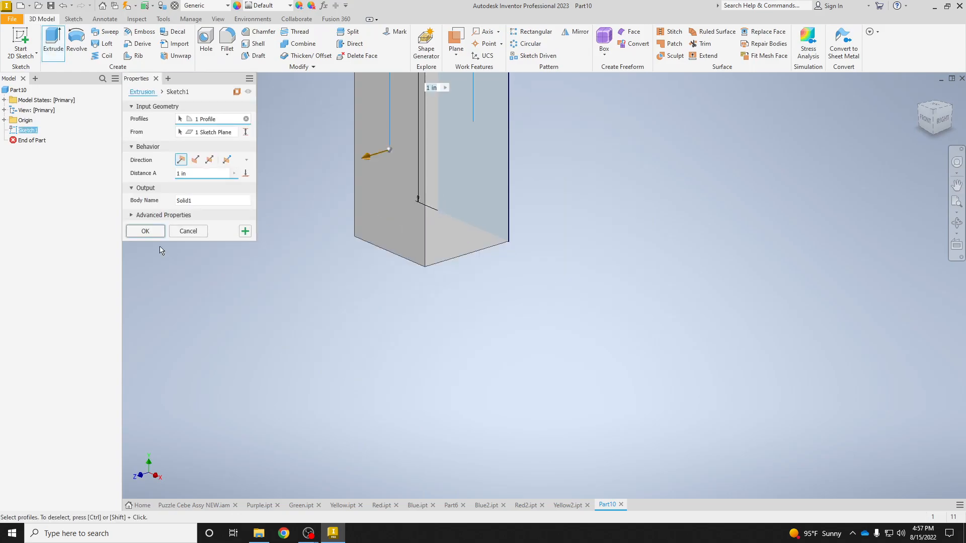
{"action": "left_click", "coordinate": [145, 231]}
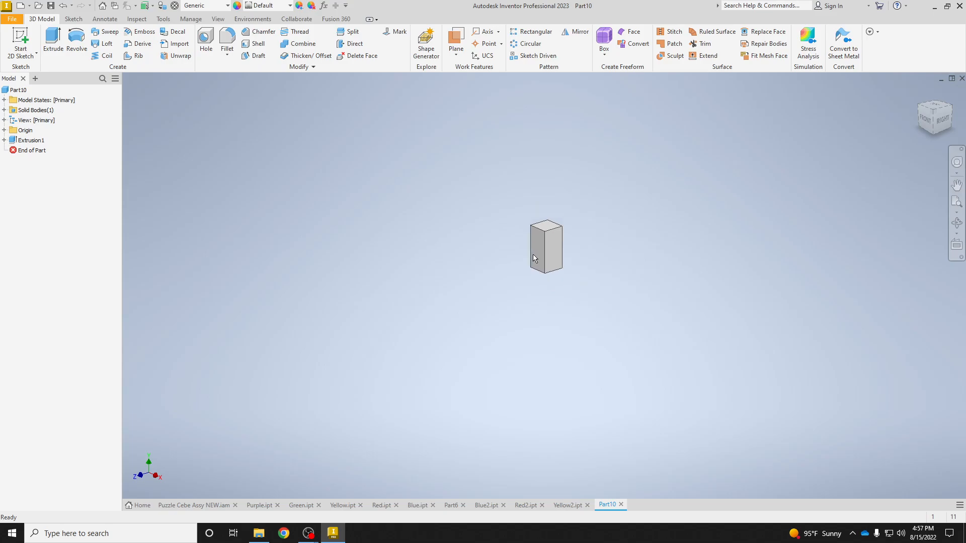
Start a sketch on the block's front face and draw a horizontal rectangle about 4.8 in wide across its lower part
{"action": "scroll", "coordinate": [533, 255], "scroll_direction": "down", "scroll_amount": 5}
{"action": "right_click", "coordinate": [566, 240]}
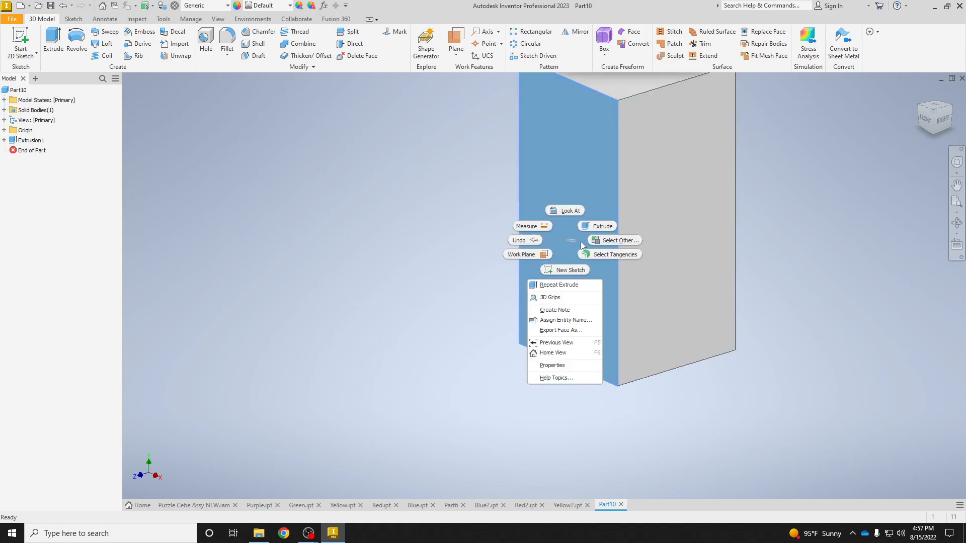
{"action": "left_click", "coordinate": [564, 271]}
{"action": "left_click", "coordinate": [128, 40]}
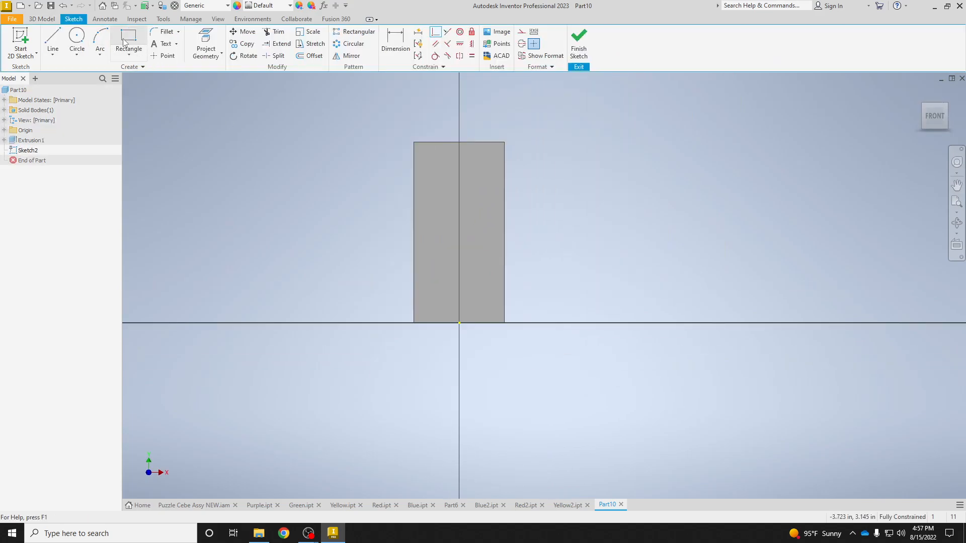
{"action": "left_click", "coordinate": [228, 254]}
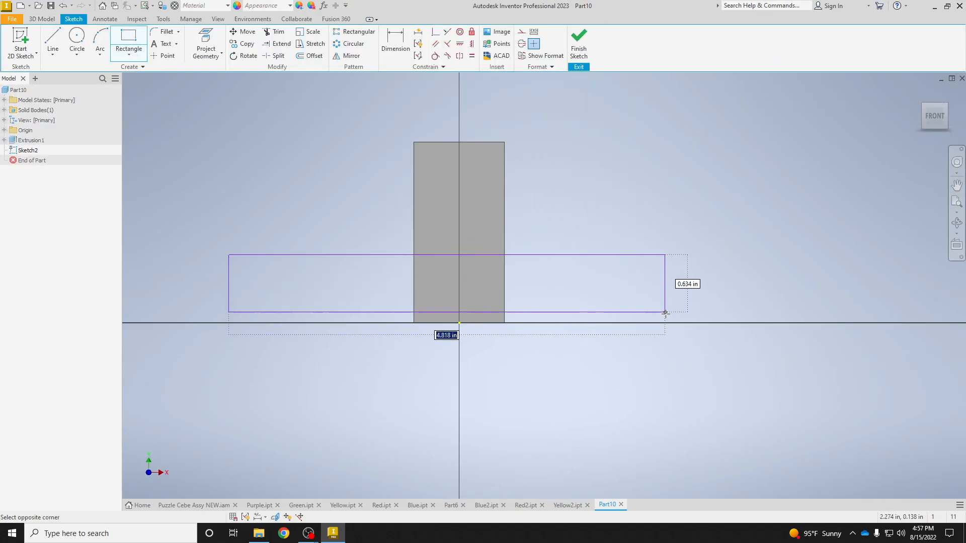
Dimension the horizontal rectangle on the front face to 3 in wide and 1 in high
{"action": "left_click", "coordinate": [396, 43]}
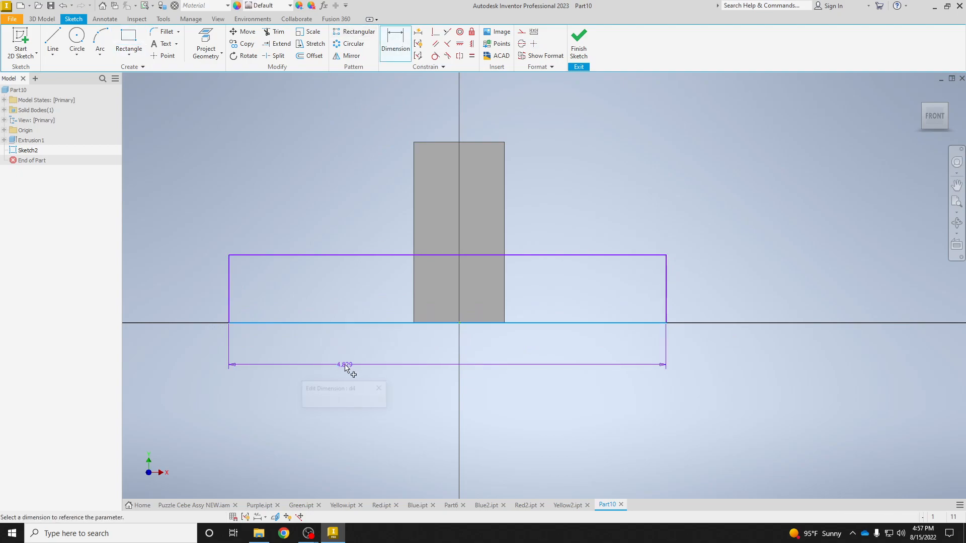
{"action": "left_click", "coordinate": [347, 364]}
{"action": "type", "text": "3"}
{"action": "key", "text": "Return"}
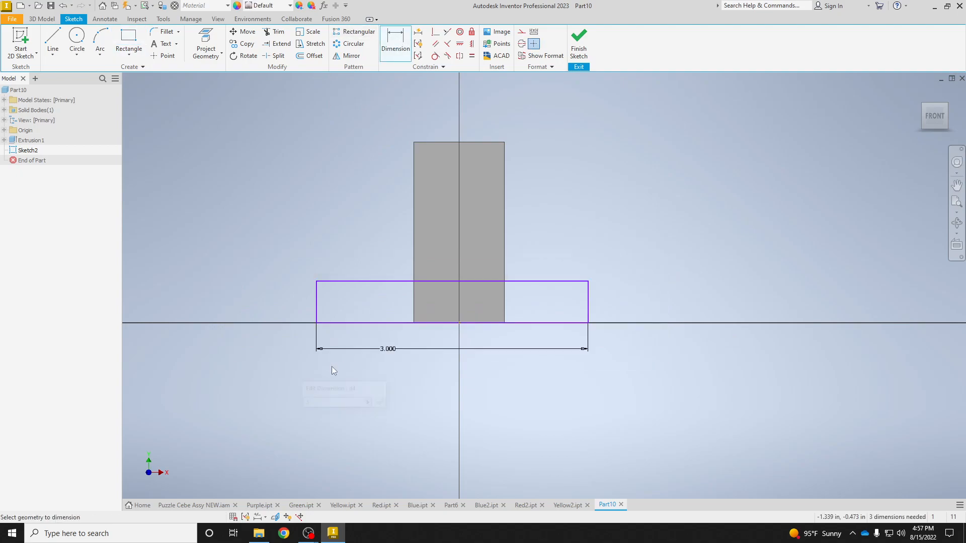
{"action": "left_click", "coordinate": [317, 313]}
{"action": "left_click", "coordinate": [286, 315]}
{"action": "type", "text": "1"}
{"action": "key", "text": "Return"}
Make the midpoint of the 3 in rectangle's bottom edge coincident with the origin
{"action": "left_click", "coordinate": [435, 31]}
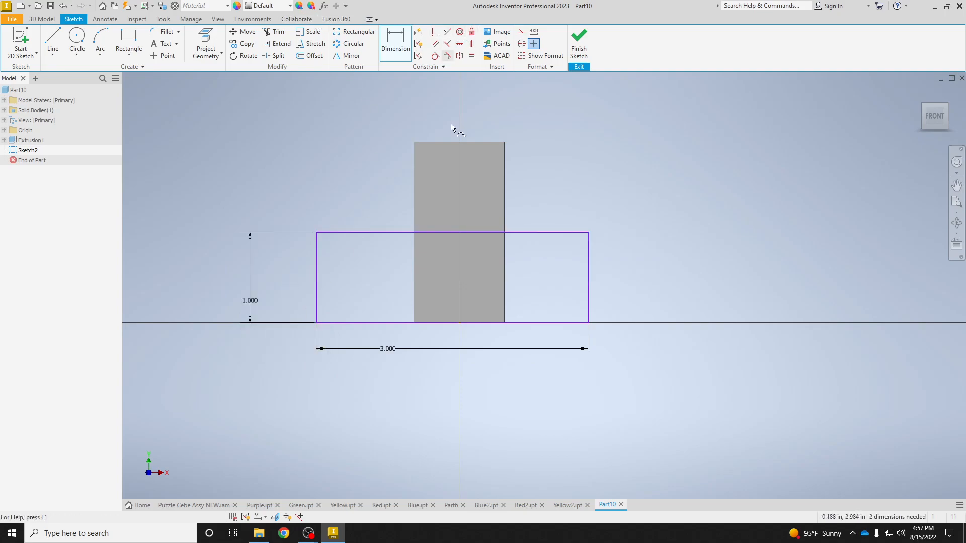
{"action": "left_click", "coordinate": [448, 325]}
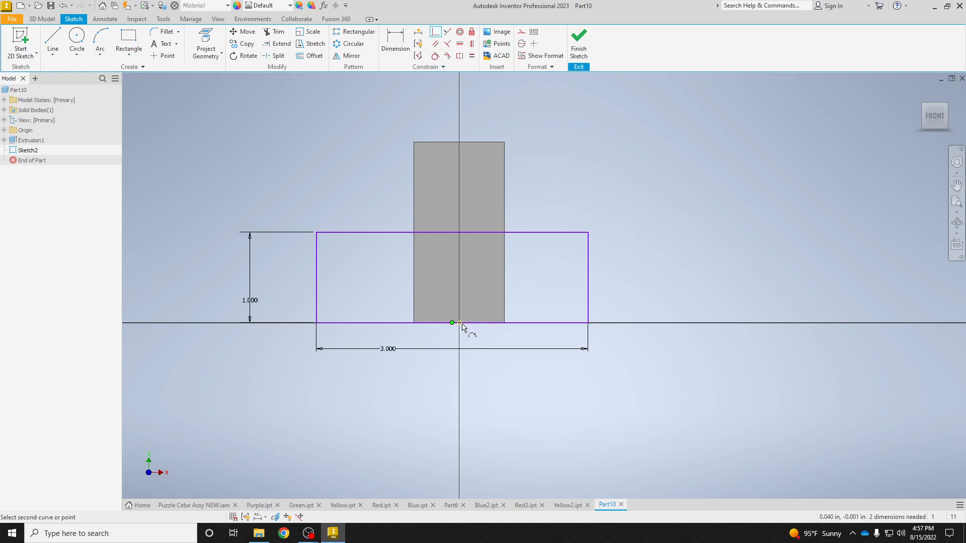
{"action": "left_click", "coordinate": [465, 327]}
{"action": "key", "text": "Escape"}
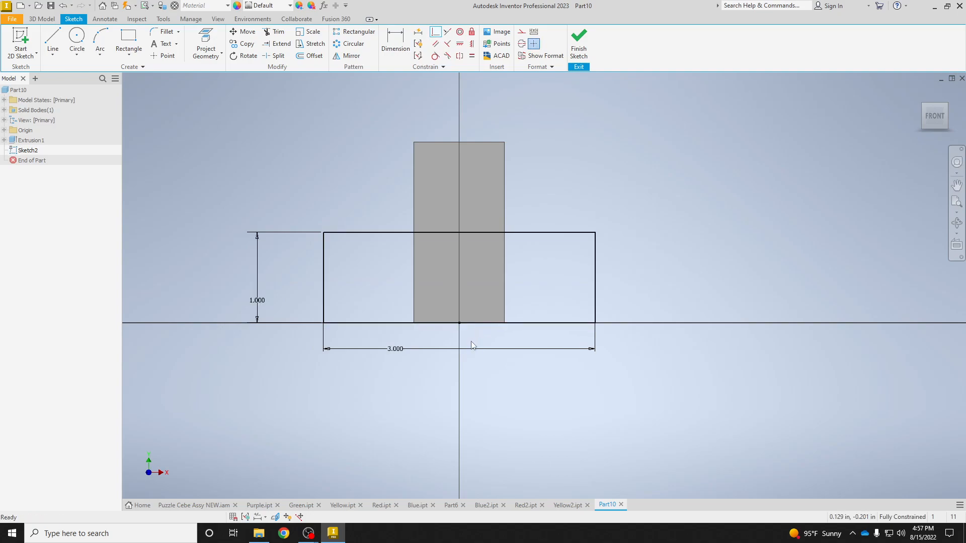
Extrude the 3 by 1 in rectangle 1 in outward, joined to the block
{"action": "key", "text": "e"}
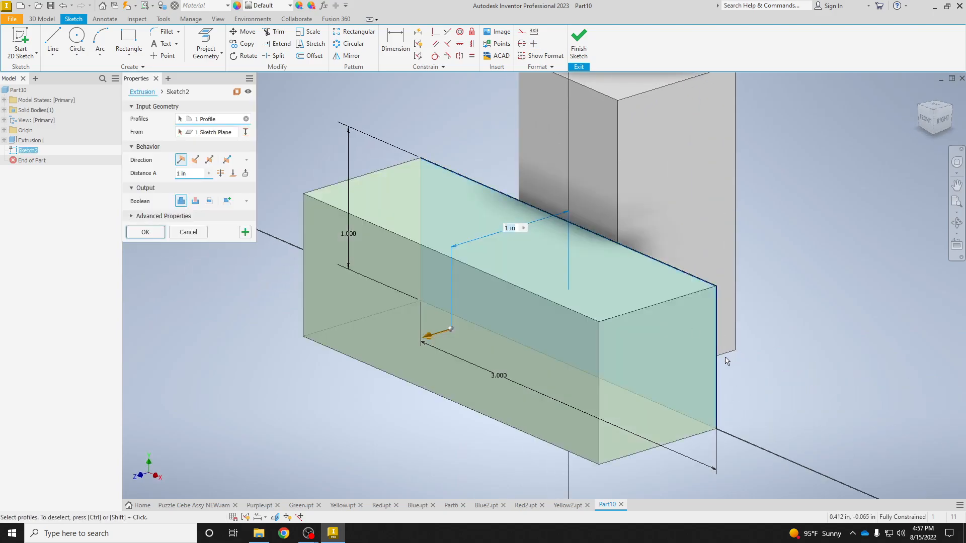
{"action": "key", "text": "Return"}
{"action": "middle_click_drag", "start_coordinate": [521, 237], "coordinate": [469, 293]}
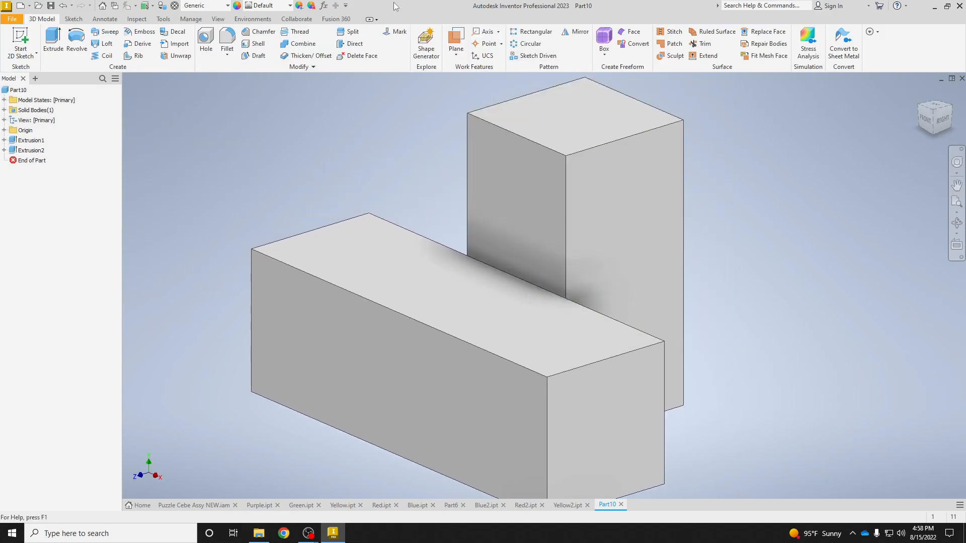
Apply the Smooth - Dark Forest Green appearance to the part
{"action": "left_click", "coordinate": [280, 6]}
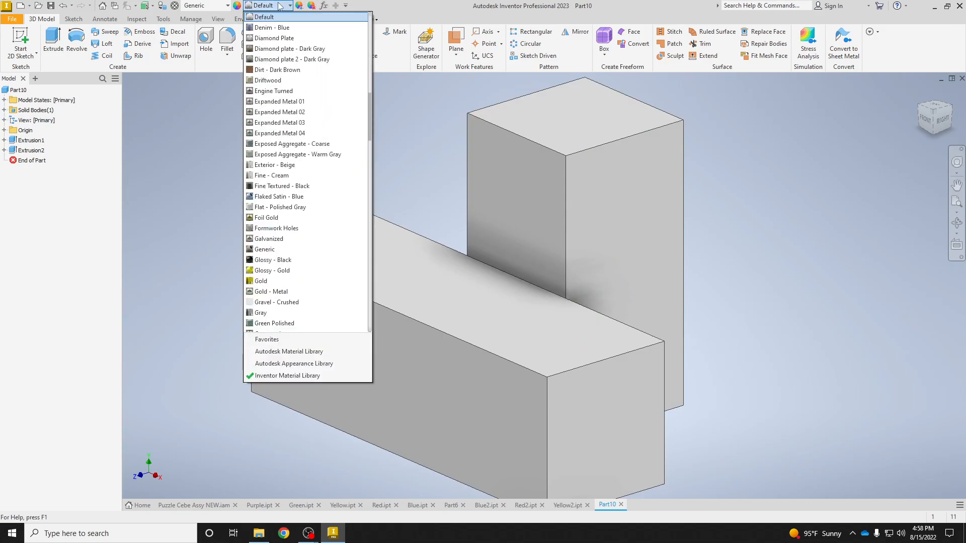
{"action": "key", "text": "g"}
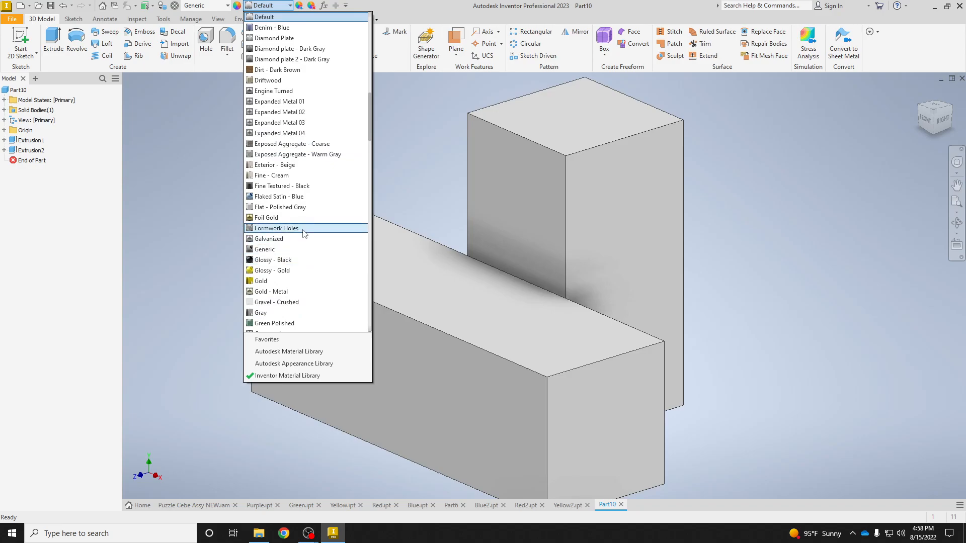
{"action": "scroll", "coordinate": [308, 240], "scroll_direction": "down", "scroll_amount": 20}
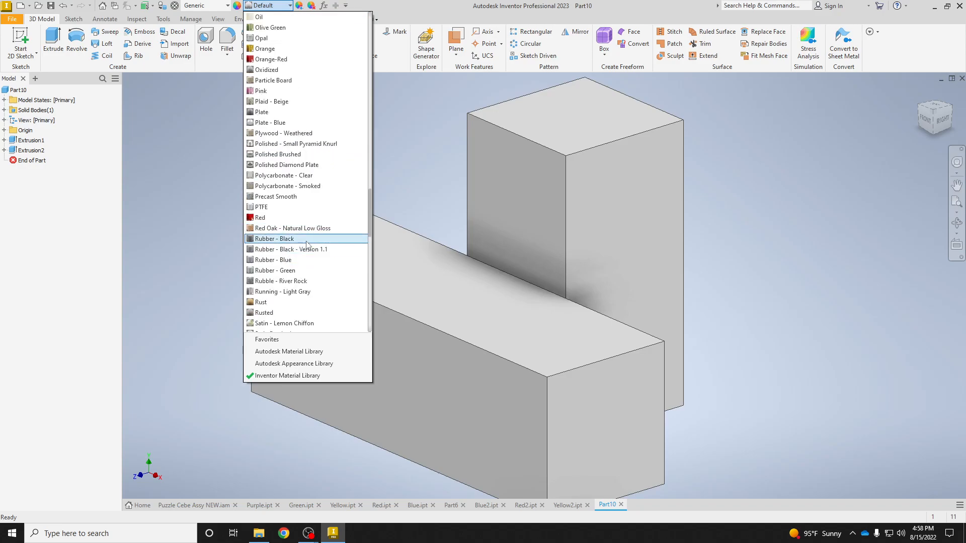
{"action": "scroll", "coordinate": [309, 240], "scroll_direction": "down", "scroll_amount": 4}
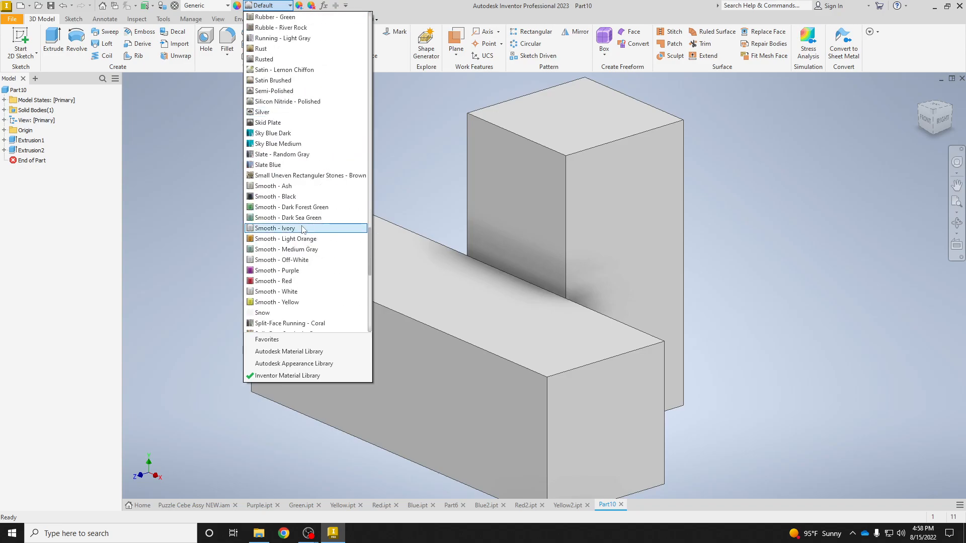
{"action": "left_click", "coordinate": [322, 208]}
Save the green part as Green2 in the Puzzle Cube NEW folder
{"action": "left_click", "coordinate": [50, 6]}
{"action": "type", "text": "Gre"}
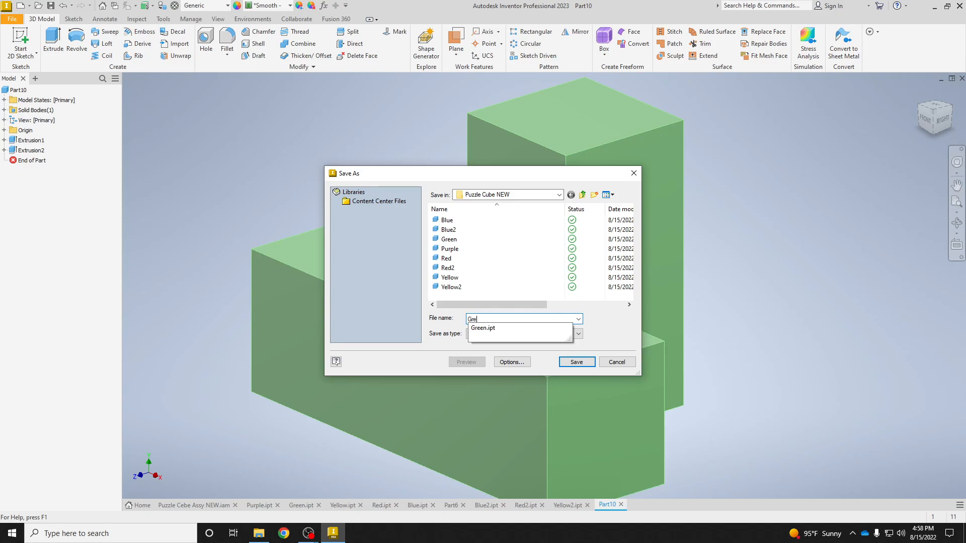
{"action": "type", "text": "en2"}
{"action": "key", "text": "Return"}
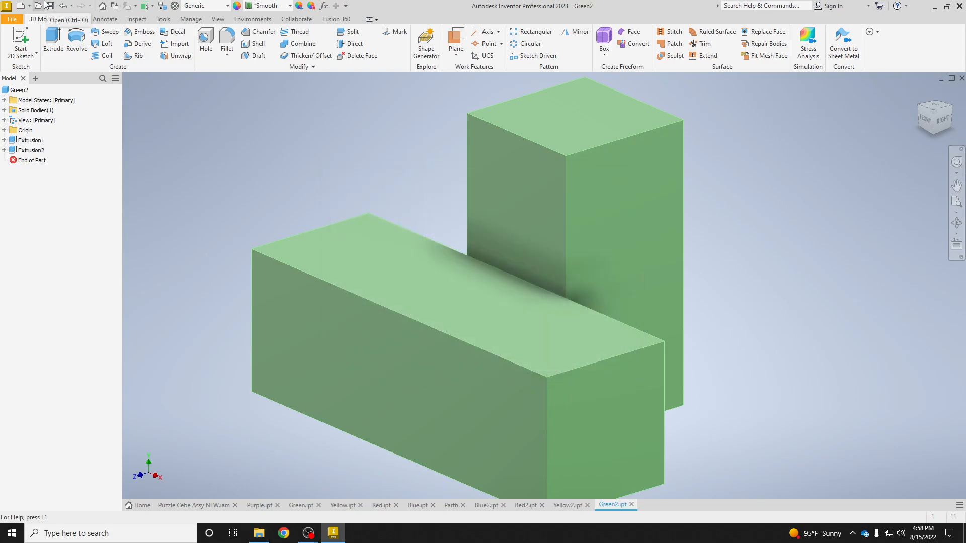
Create a new part from the Standard.ipt template and start a 2D sketch on the front XY plane
{"action": "left_click", "coordinate": [24, 8]}
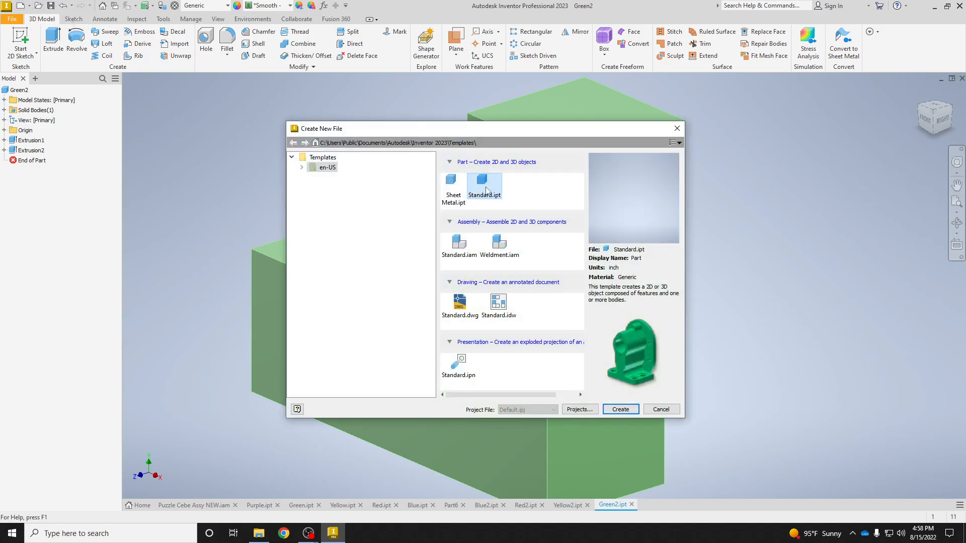
{"action": "double_click", "coordinate": [486, 191]}
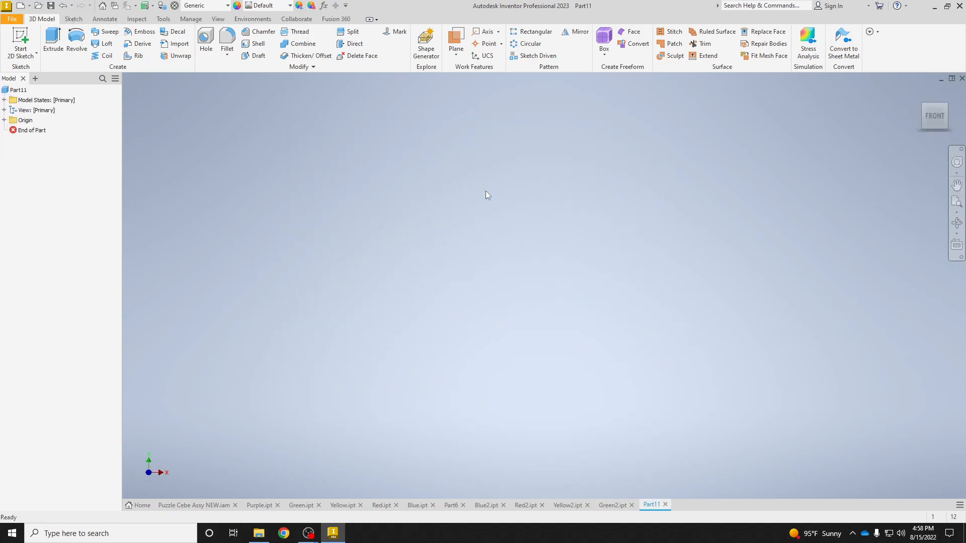
{"action": "left_click", "coordinate": [30, 40]}
{"action": "left_click", "coordinate": [491, 161]}
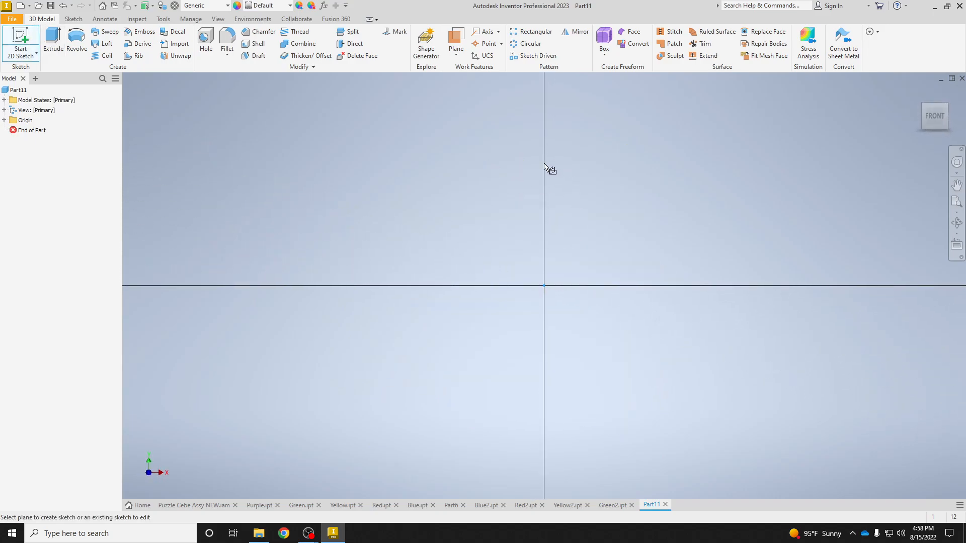
Sketch an upright rectangle about 0.32 in wide with its lower corner on the origin
{"action": "left_click", "coordinate": [129, 39]}
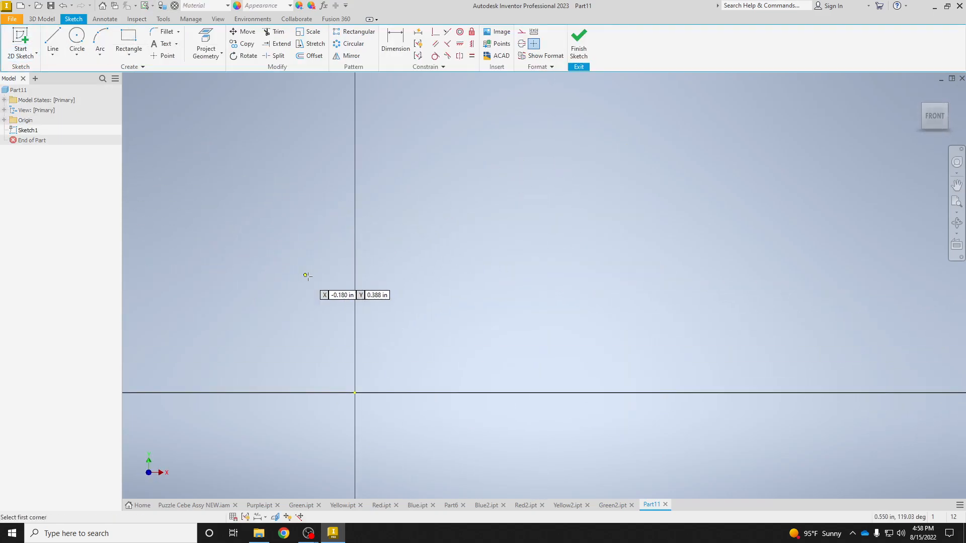
{"action": "left_click", "coordinate": [354, 392]}
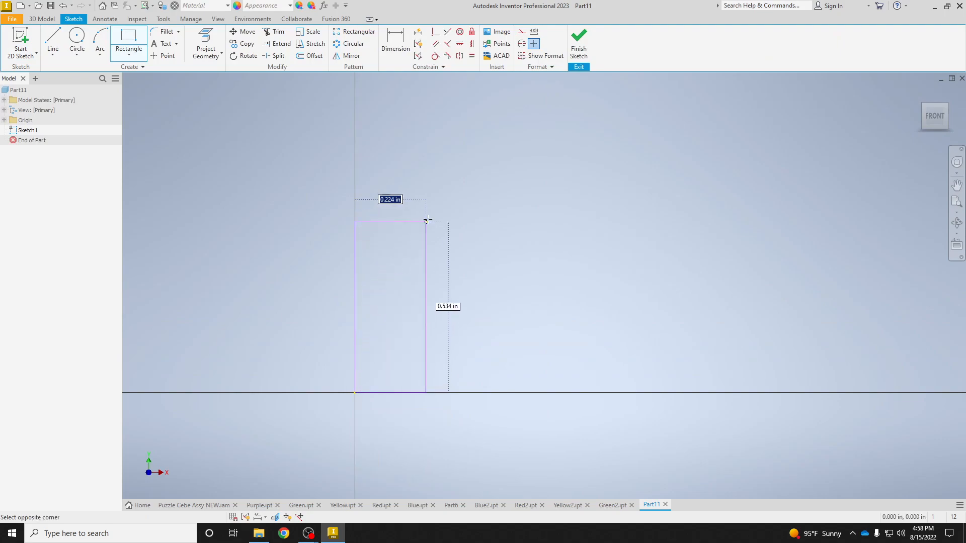
{"action": "left_click", "coordinate": [455, 110]}
Dimension the rectangle 3 in high and 1 in wide
{"action": "left_click", "coordinate": [396, 41]}
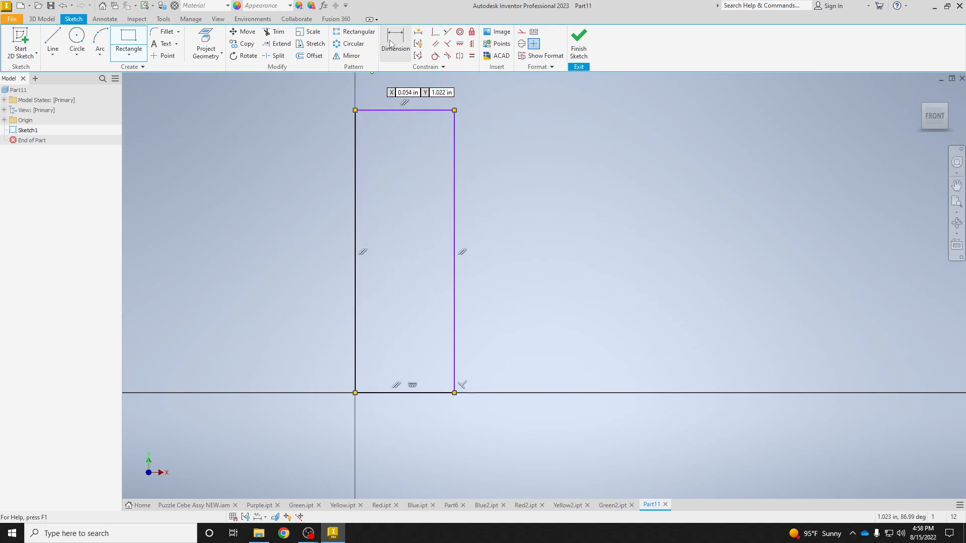
{"action": "left_click", "coordinate": [356, 158]}
{"action": "left_click", "coordinate": [329, 158]}
{"action": "type", "text": "3"}
{"action": "key", "text": "Return"}
{"action": "left_click", "coordinate": [438, 394]}
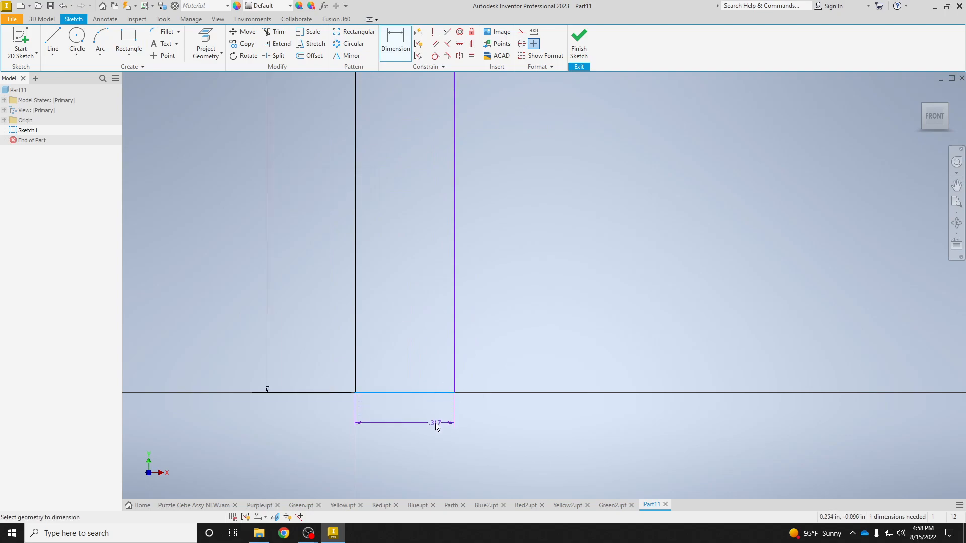
{"action": "left_click", "coordinate": [437, 424]}
{"action": "type", "text": "1"}
{"action": "key", "text": "Return"}
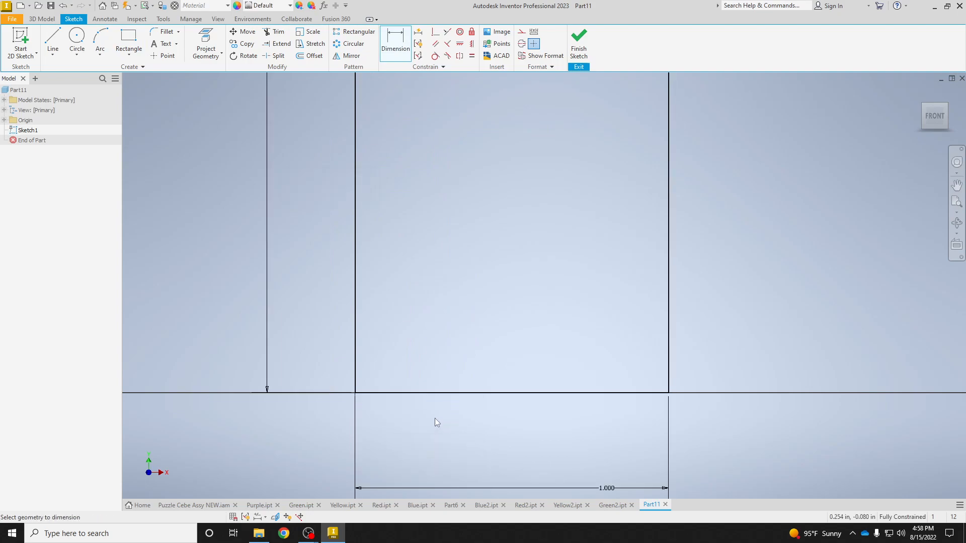
Finish the sketch and extrude the 3 by 1 in rectangle 1 in
{"action": "left_click", "coordinate": [578, 46]}
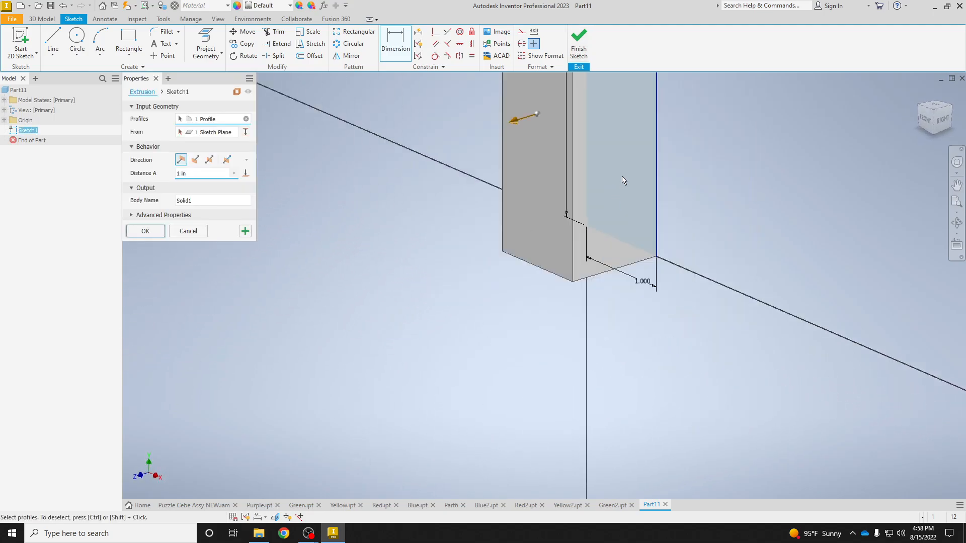
{"action": "left_click", "coordinate": [159, 232]}
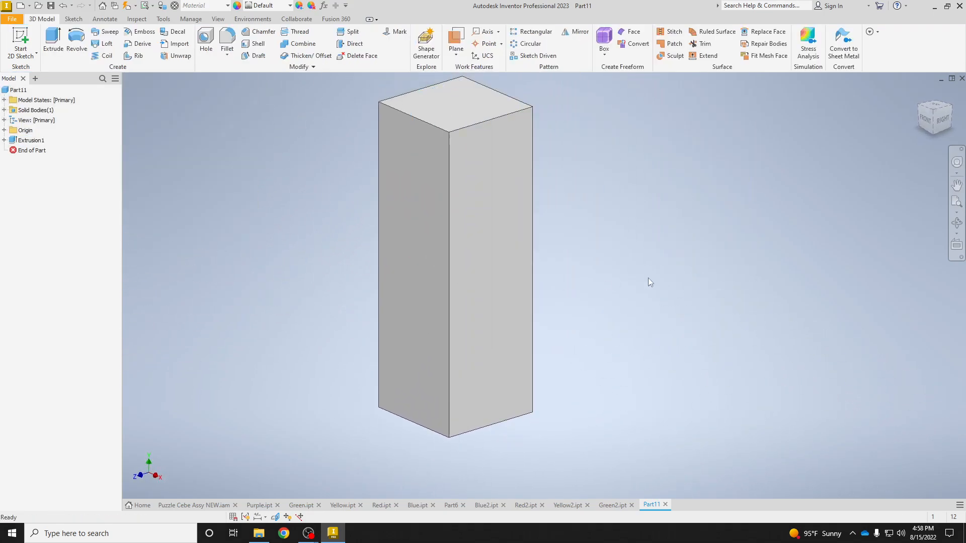
Start a sketch on the block's tall front face and project that face's outline into it
{"action": "left_click", "coordinate": [419, 369]}
{"action": "right_click", "coordinate": [419, 366]}
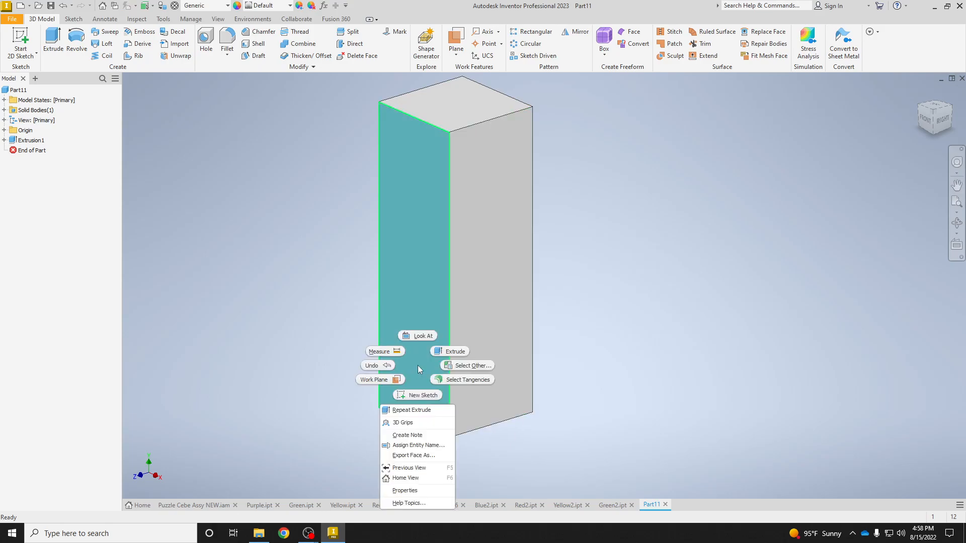
{"action": "left_click", "coordinate": [421, 395]}
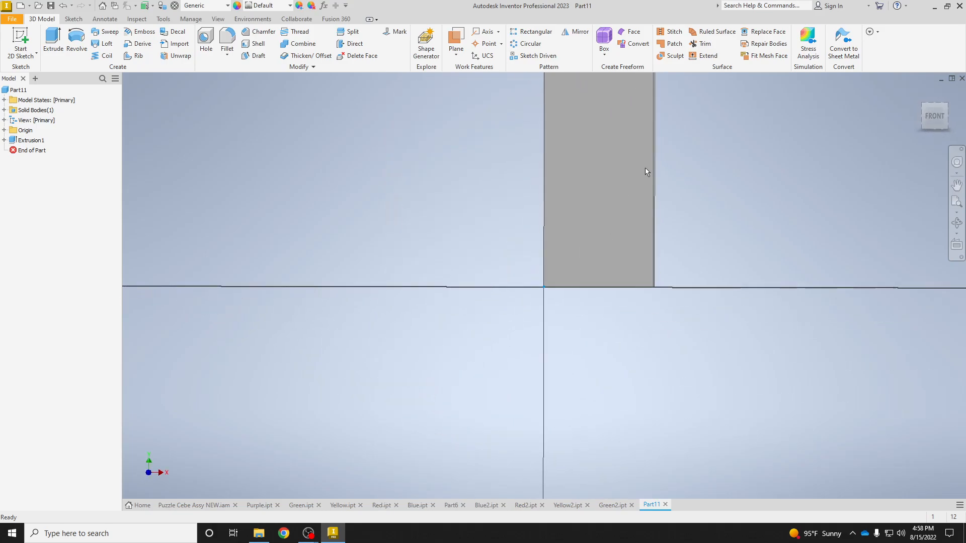
{"action": "left_click", "coordinate": [206, 42]}
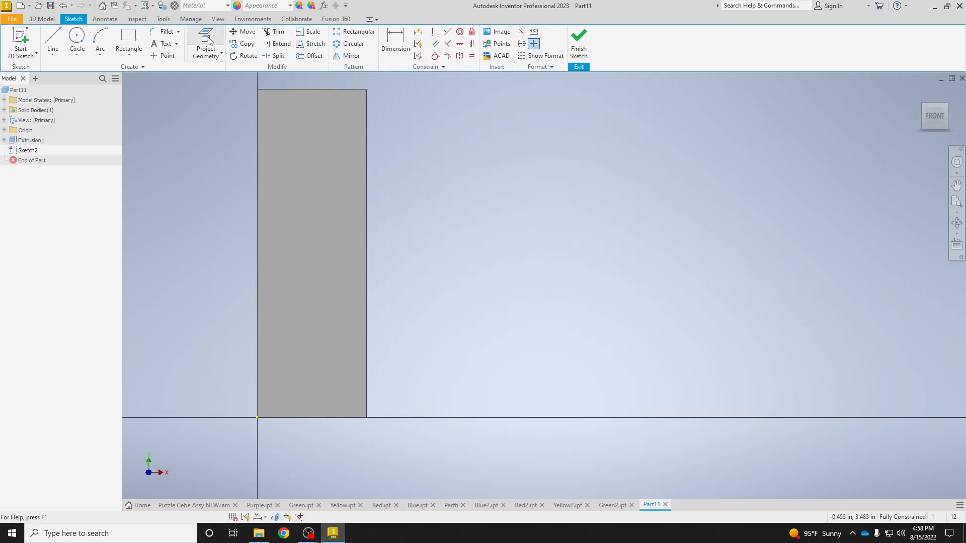
{"action": "left_click", "coordinate": [334, 403]}
Draw a rectangle 2 in wide and 1 in high from the origin, extending past the block's far side
{"action": "left_click", "coordinate": [127, 34]}
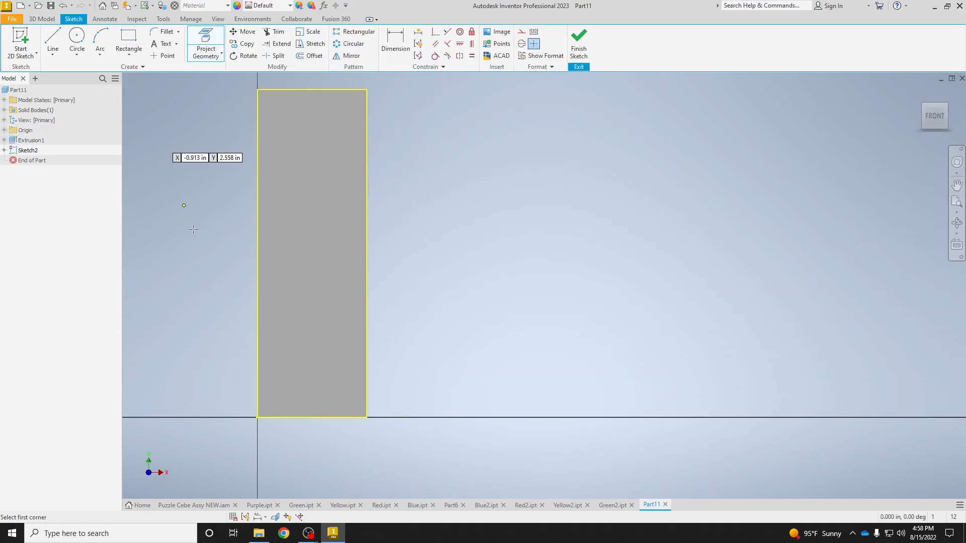
{"action": "left_click", "coordinate": [256, 418]}
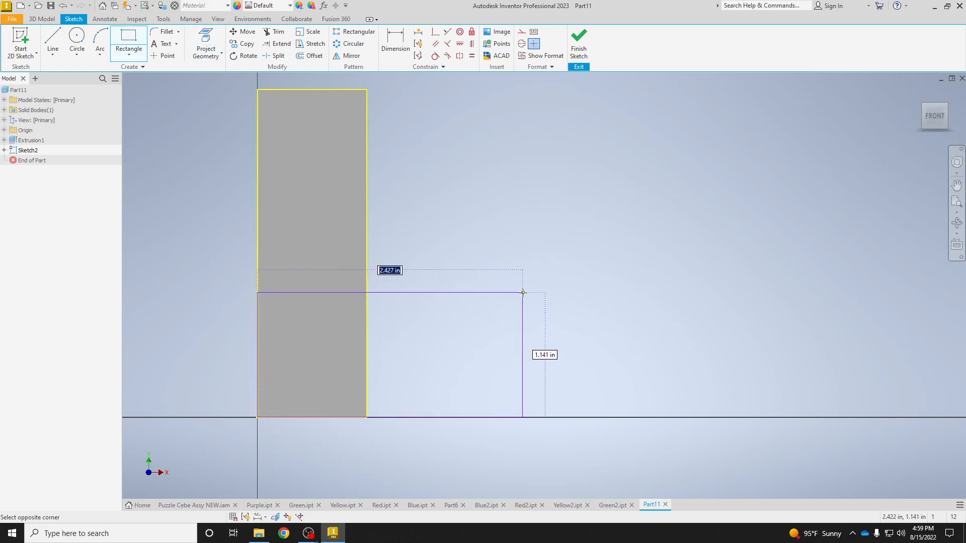
{"action": "type", "text": "2"}
{"action": "key", "text": "Tab"}
{"action": "type", "text": "1"}
{"action": "key", "text": "Return"}
{"action": "key", "text": "Escape"}
Extrude both regions of the 2 by 1 in rectangle 1 in outward, joined to the block
{"action": "key", "text": "F6"}
{"action": "key", "text": "e"}
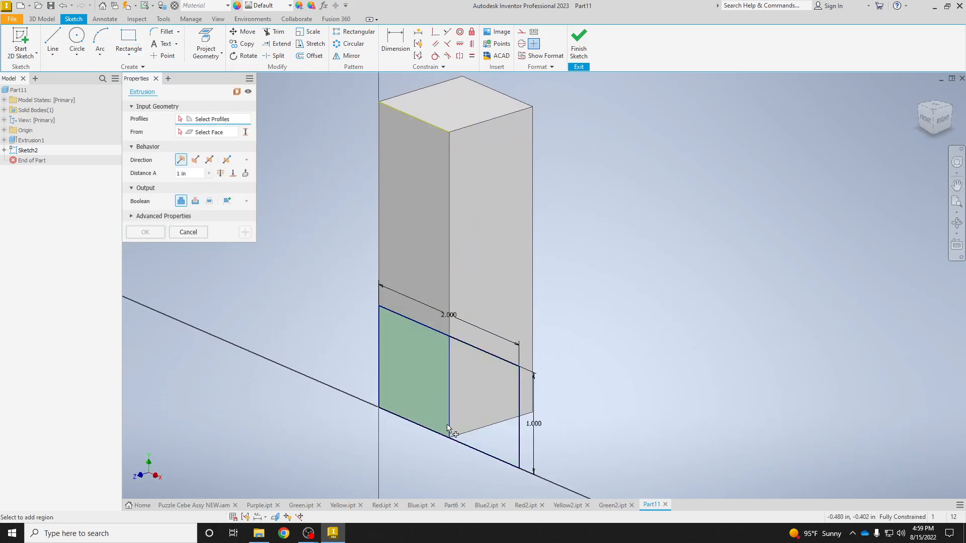
{"action": "left_click", "coordinate": [522, 445]}
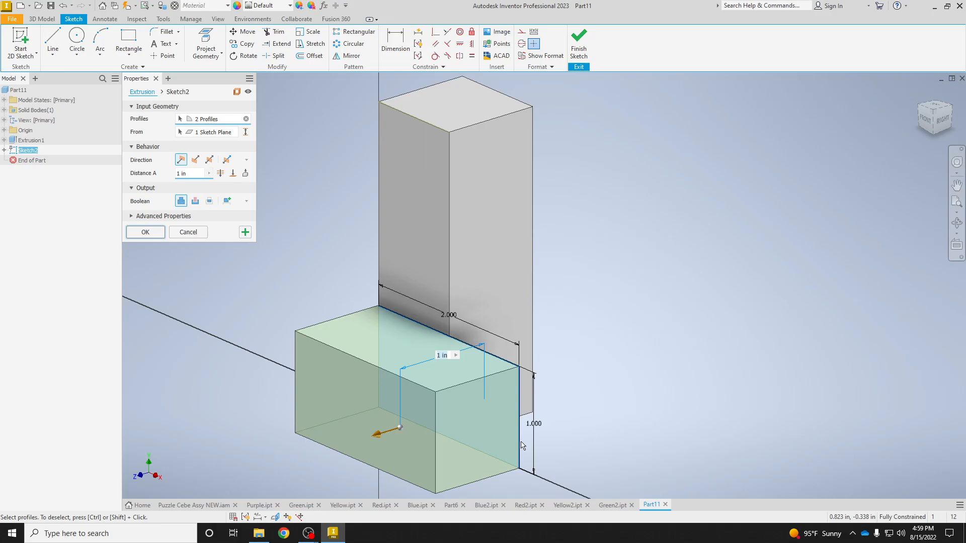
{"action": "key", "text": "Return"}
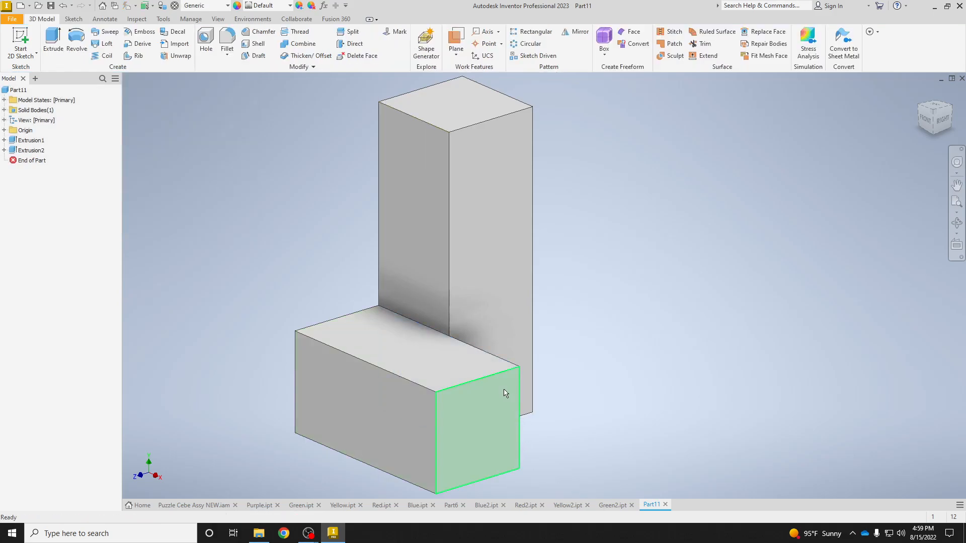
Apply the Smooth - Purple appearance to the part
{"action": "left_click", "coordinate": [262, 6]}
{"action": "scroll", "coordinate": [285, 282], "scroll_direction": "down", "scroll_amount": 10}
{"action": "scroll", "coordinate": [287, 282], "scroll_direction": "down", "scroll_amount": 4}
{"action": "scroll", "coordinate": [307, 232], "scroll_direction": "down", "scroll_amount": 12}
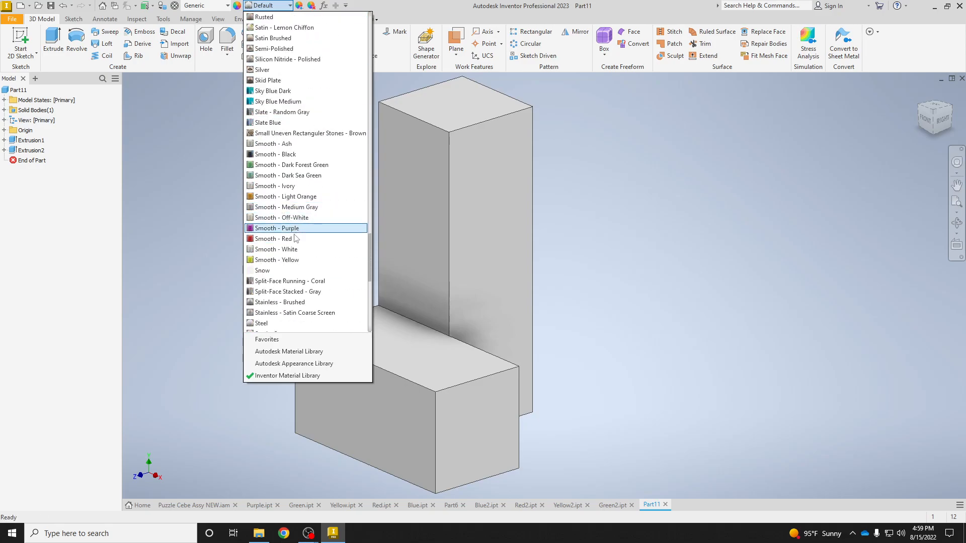
{"action": "left_click", "coordinate": [291, 229]}
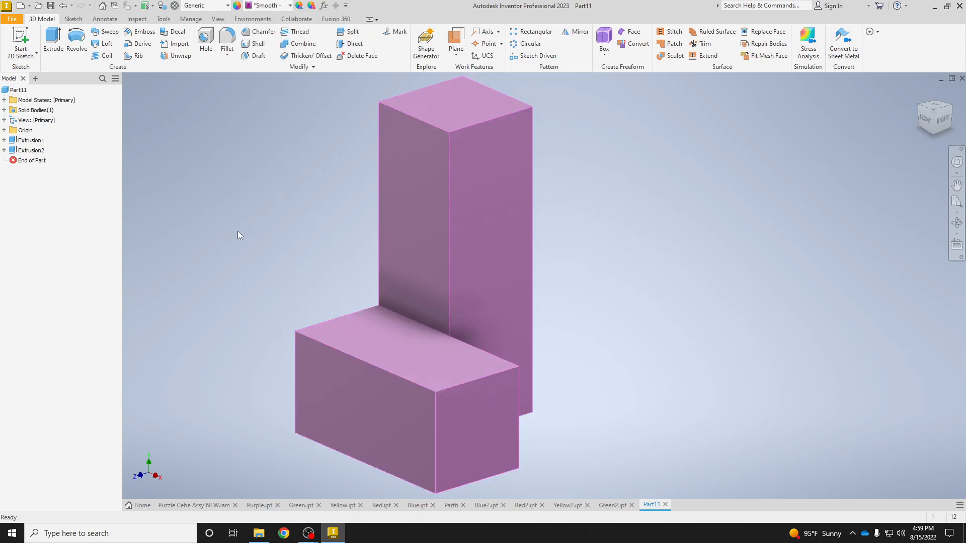
Save the purple part as Purple2 in the Puzzle Cube NEW folder
{"action": "key", "text": "ctrl+s"}
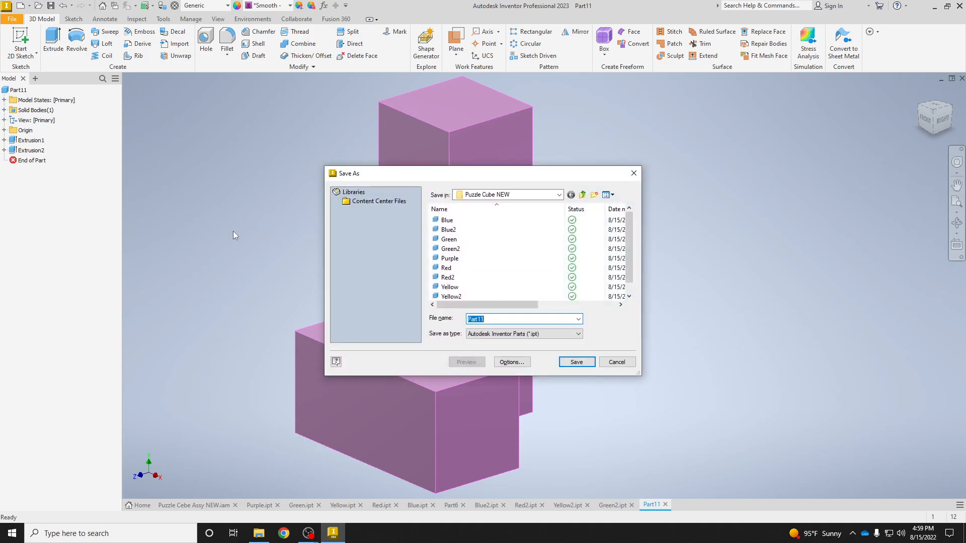
{"action": "type", "text": "P"}
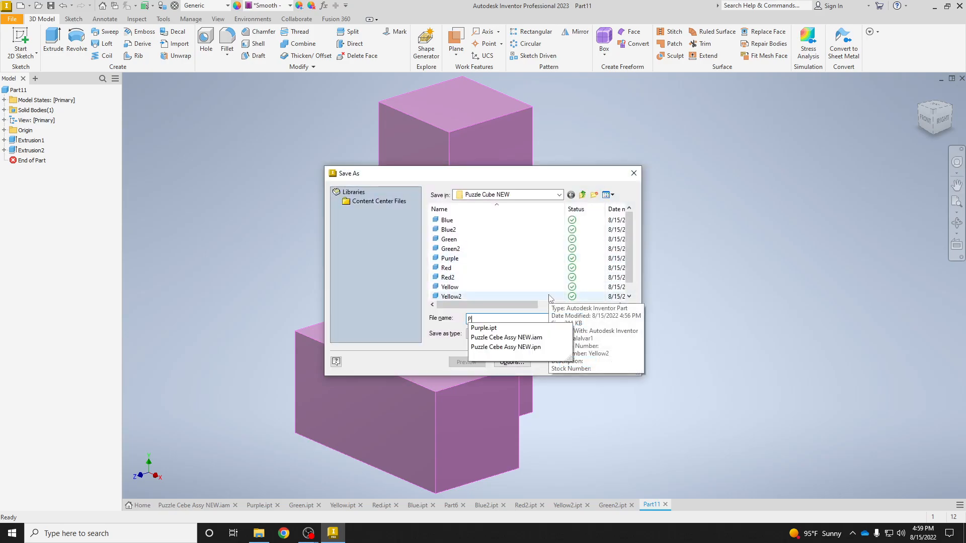
{"action": "type", "text": "urp"}
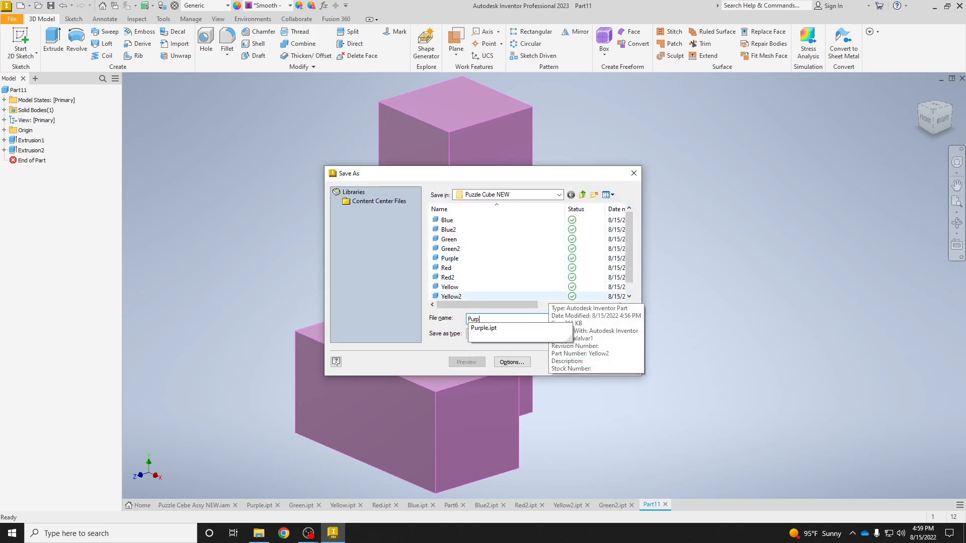
{"action": "type", "text": "le2"}
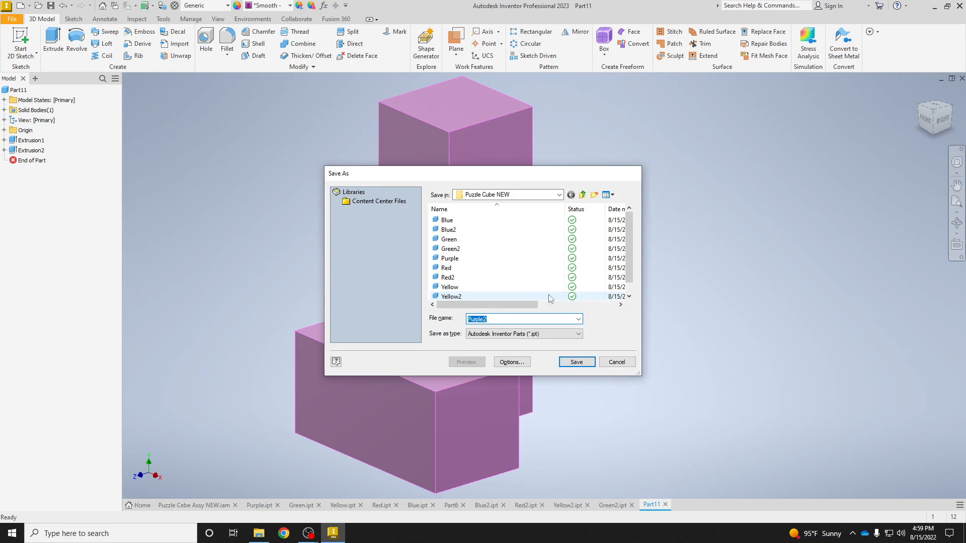
{"action": "key", "text": "Return"}
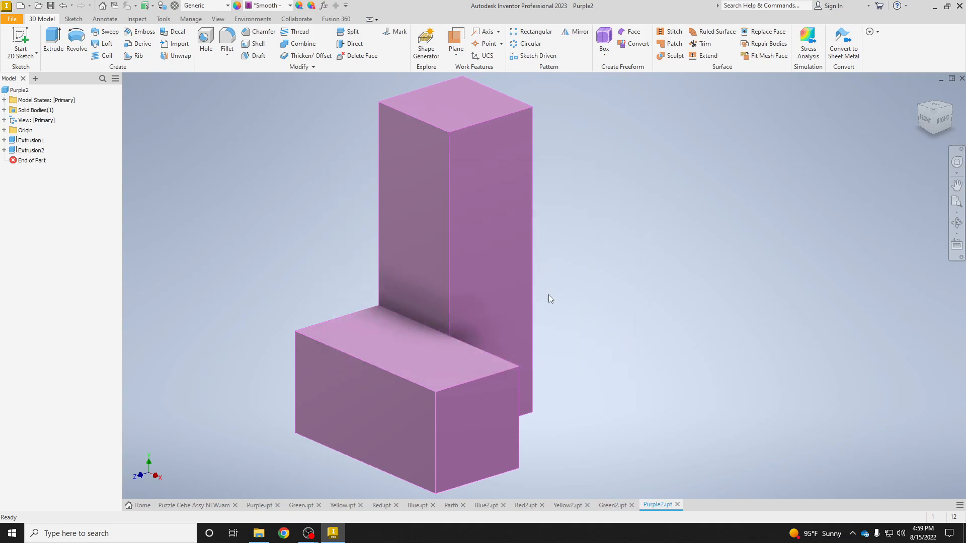
Switch to the Puzzle Cebe Assy NEW assembly and examine the assembled cube from the back and from the home view
{"action": "left_click", "coordinate": [190, 507]}
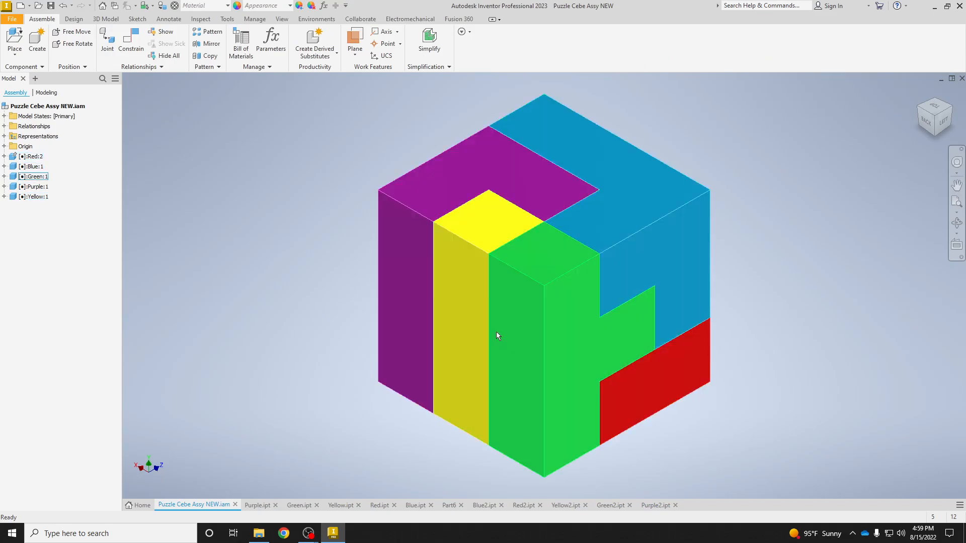
{"action": "mouse_move", "coordinate": [497, 331]}
{"action": "left_click", "coordinate": [511, 348]}
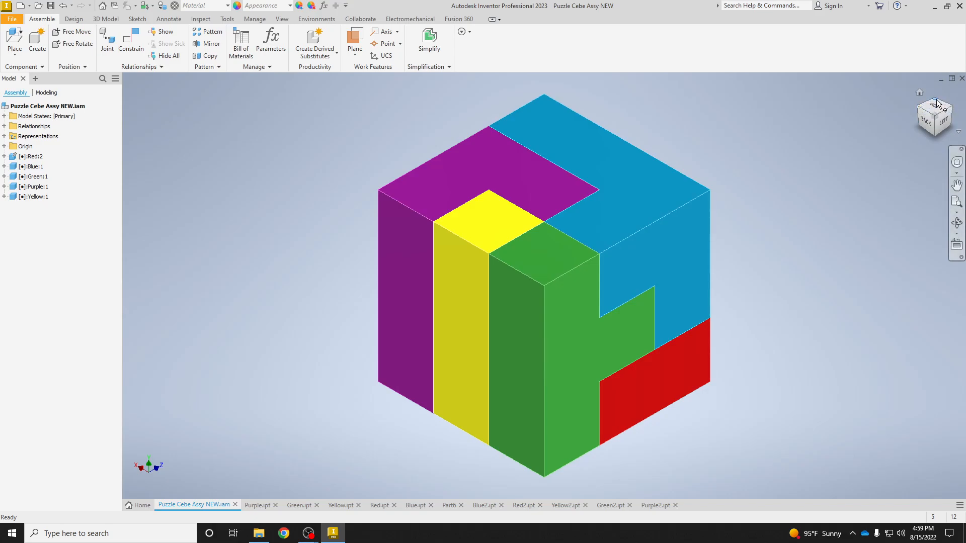
{"action": "left_click", "coordinate": [921, 95]}
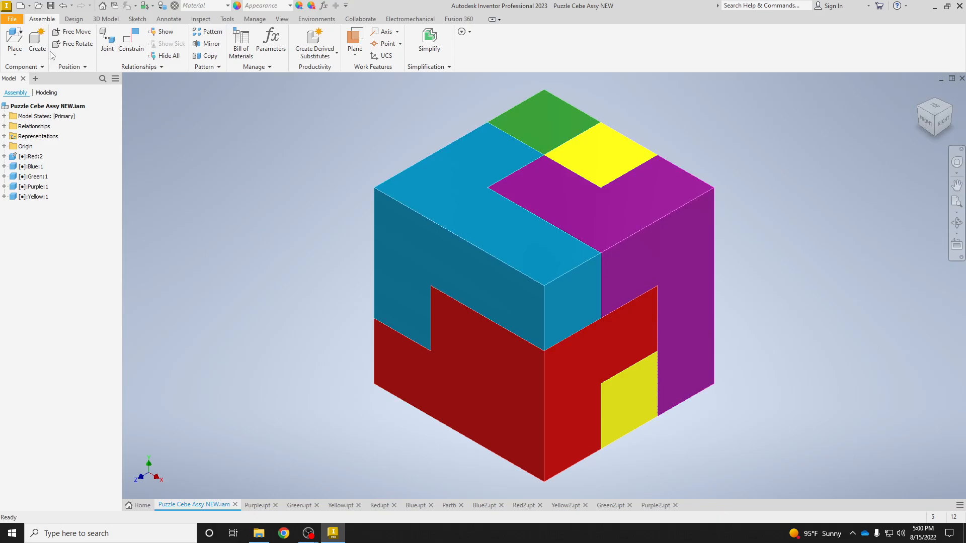
Create a new assembly from the Standard.iam template and load the Red2 part for placement
{"action": "left_click", "coordinate": [20, 7]}
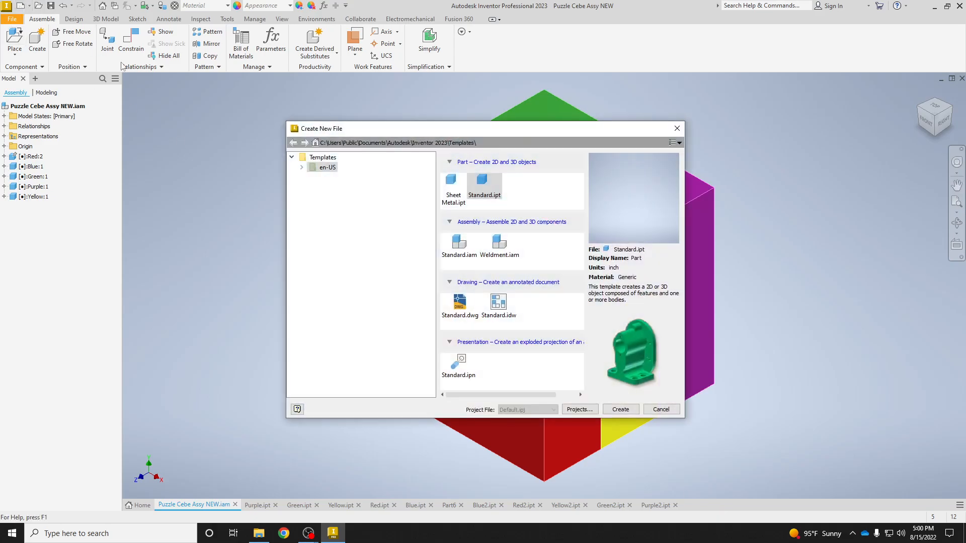
{"action": "double_click", "coordinate": [455, 245]}
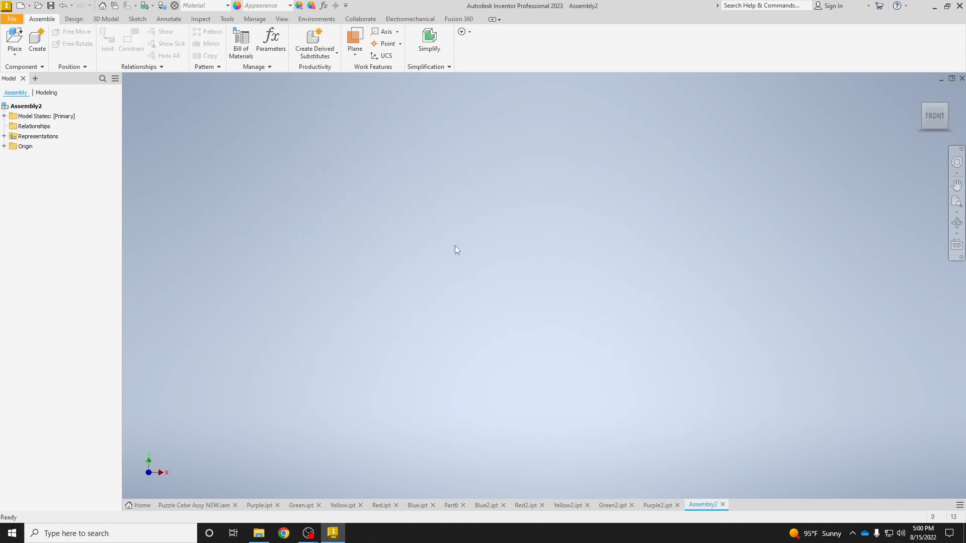
{"action": "left_click", "coordinate": [14, 37]}
{"action": "scroll", "coordinate": [474, 232], "scroll_direction": "down", "scroll_amount": 1}
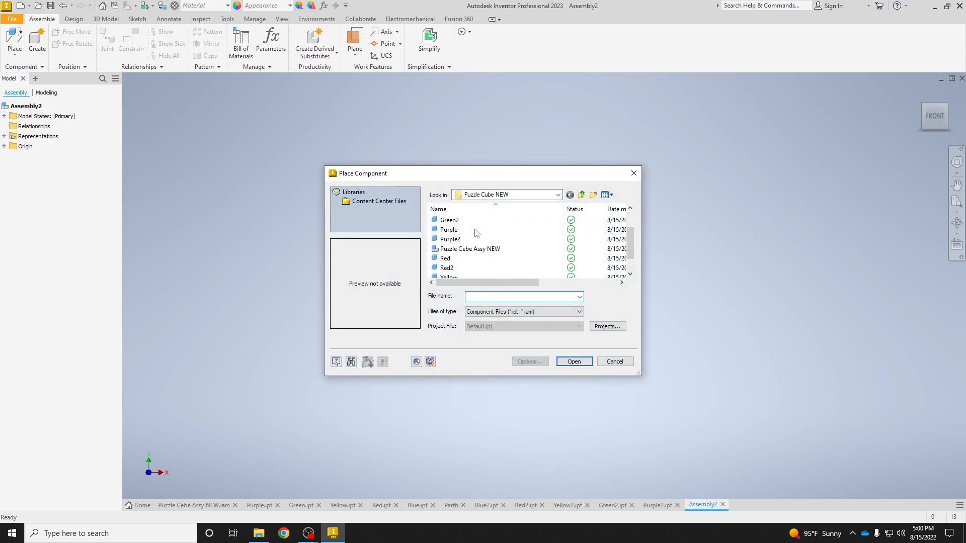
{"action": "left_click", "coordinate": [470, 270]}
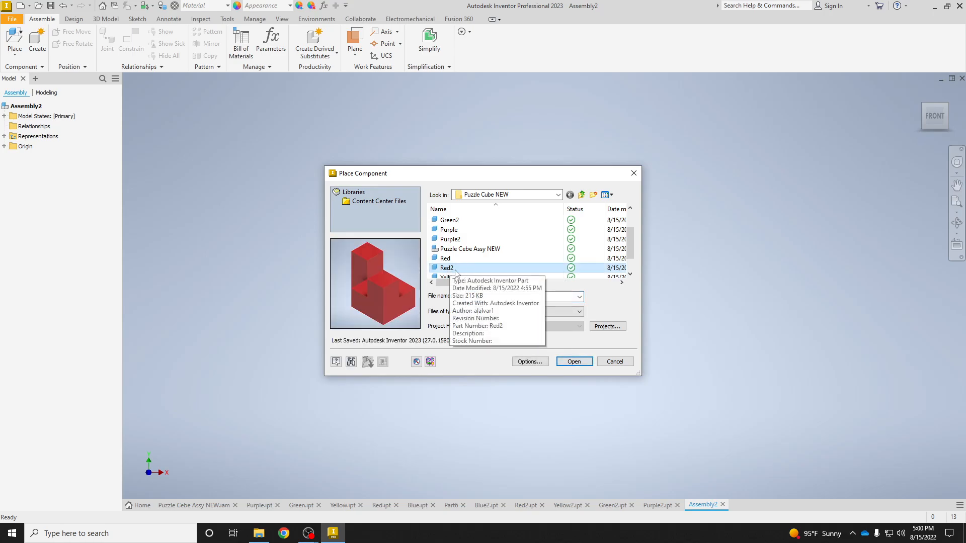
{"action": "left_click", "coordinate": [574, 363]}
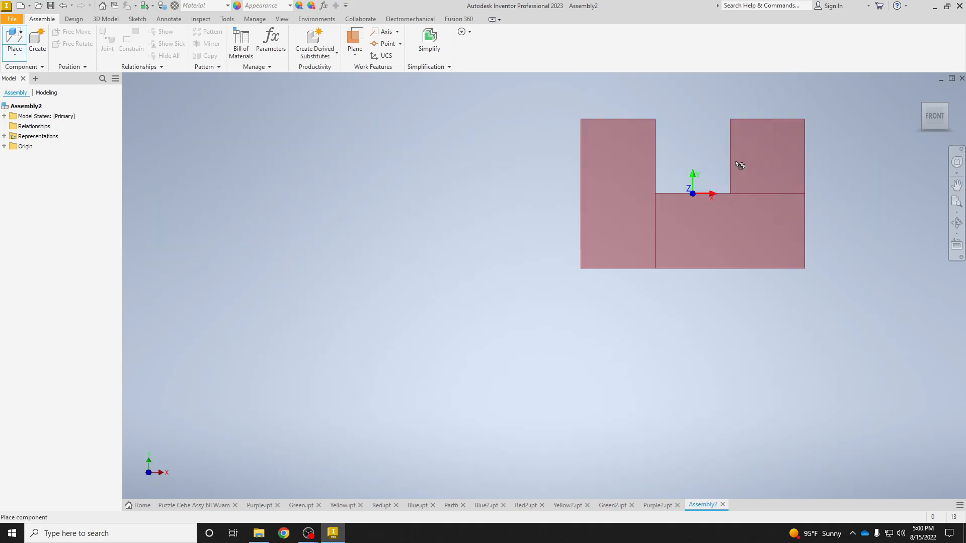
Rotate the Red2 part 90° about X three times and place a single instance grounded at the origin
{"action": "left_click", "coordinate": [950, 107]}
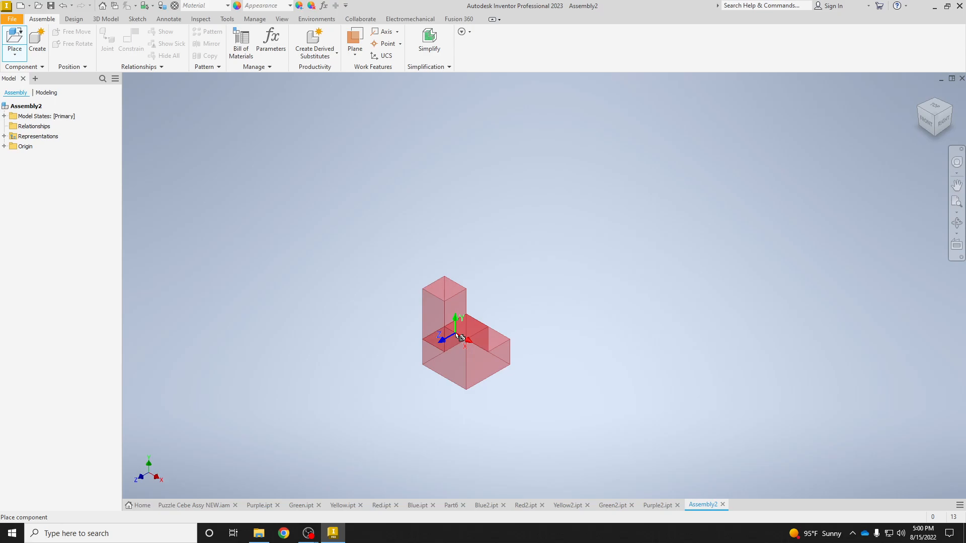
{"action": "right_click", "coordinate": [461, 338]}
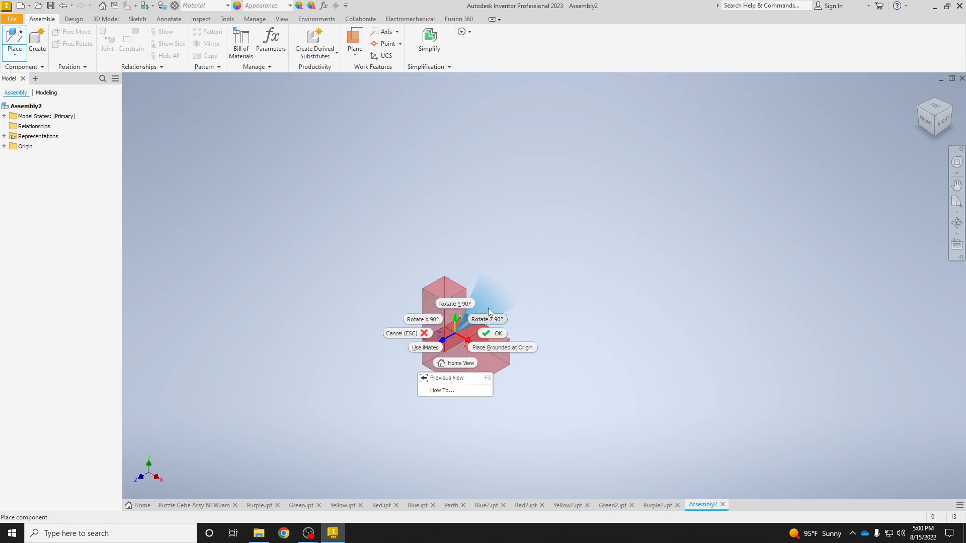
{"action": "left_click", "coordinate": [422, 320]}
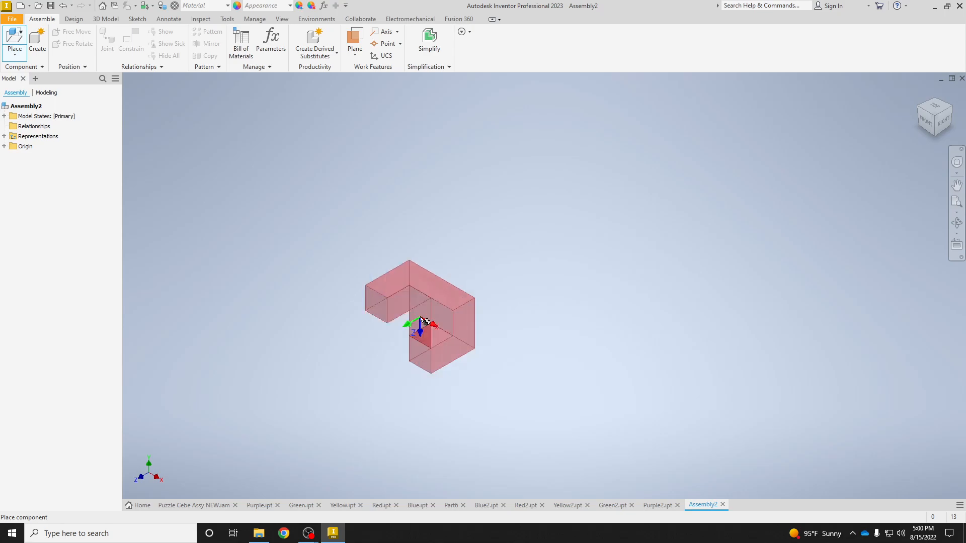
{"action": "right_click", "coordinate": [439, 338]}
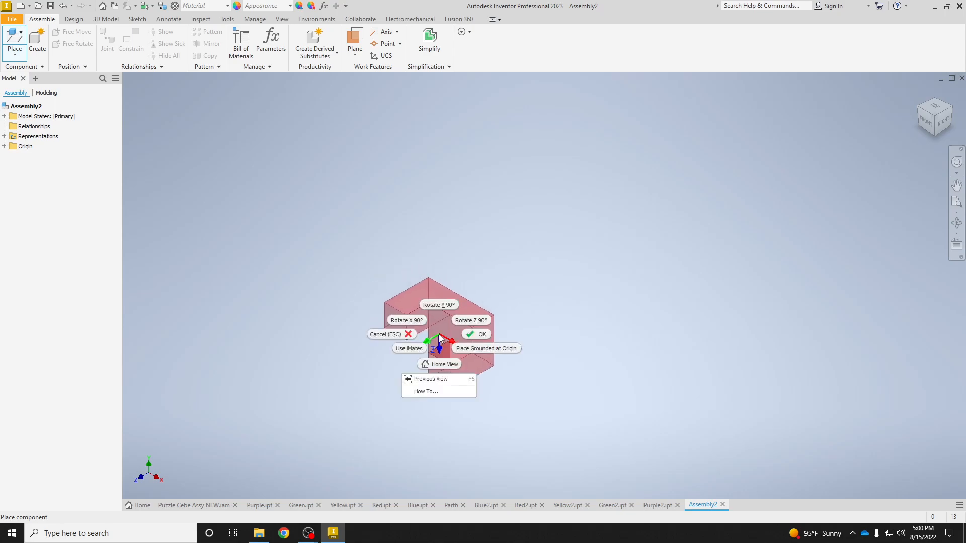
{"action": "left_click", "coordinate": [406, 320]}
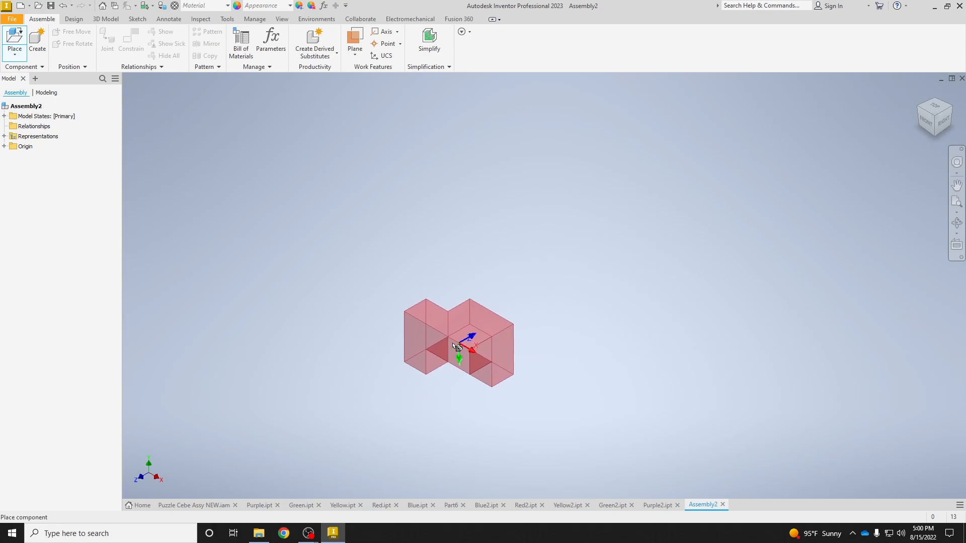
{"action": "right_click", "coordinate": [453, 348]}
{"action": "left_click", "coordinate": [419, 329]}
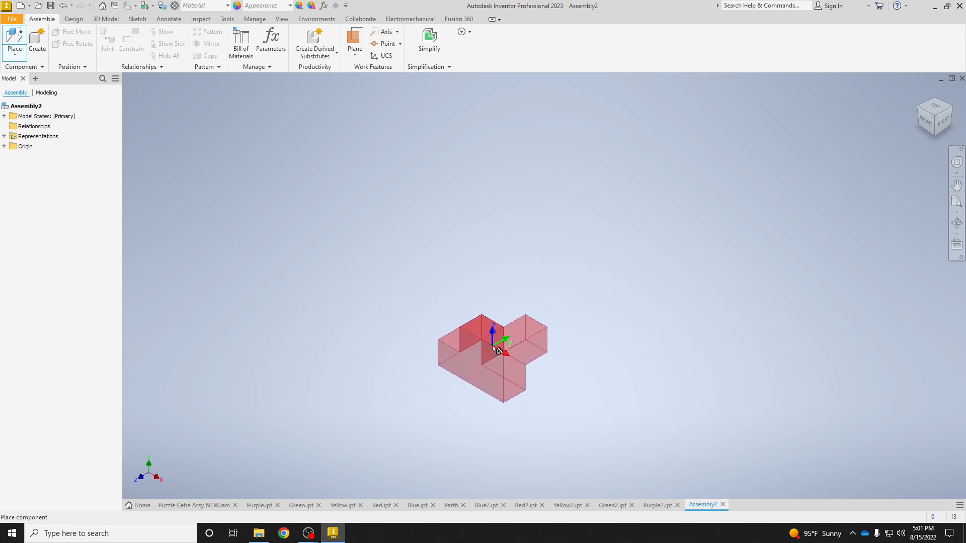
{"action": "right_click", "coordinate": [498, 351]}
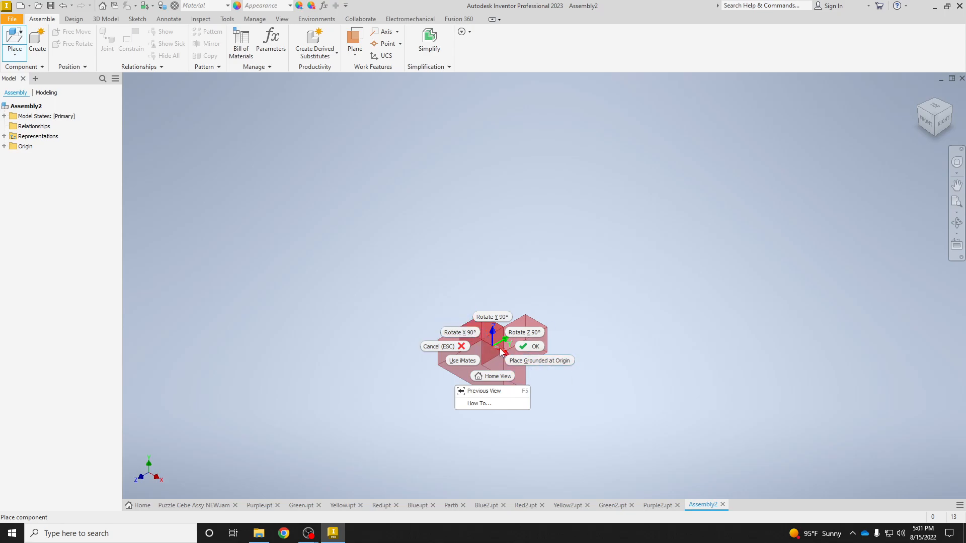
{"action": "left_click", "coordinate": [529, 361]}
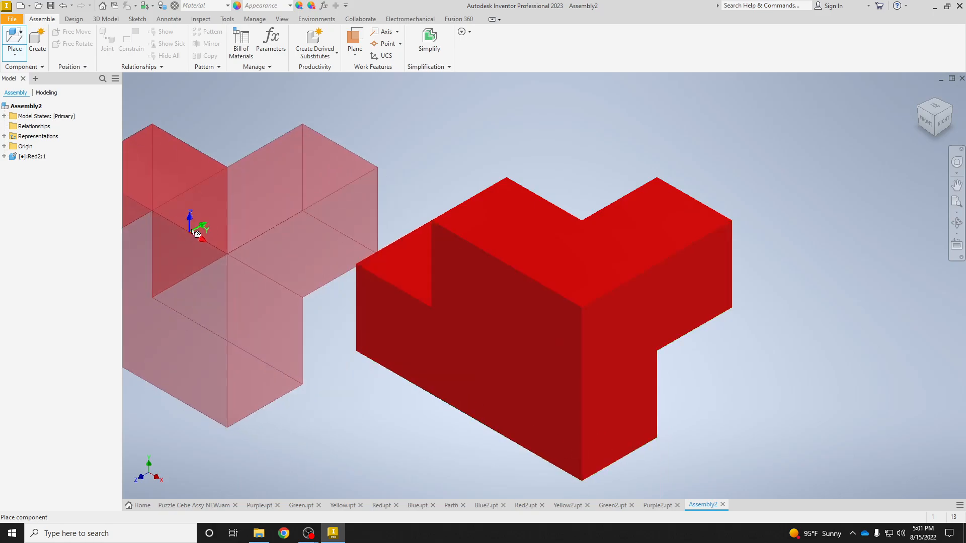
{"action": "right_click", "coordinate": [294, 260]}
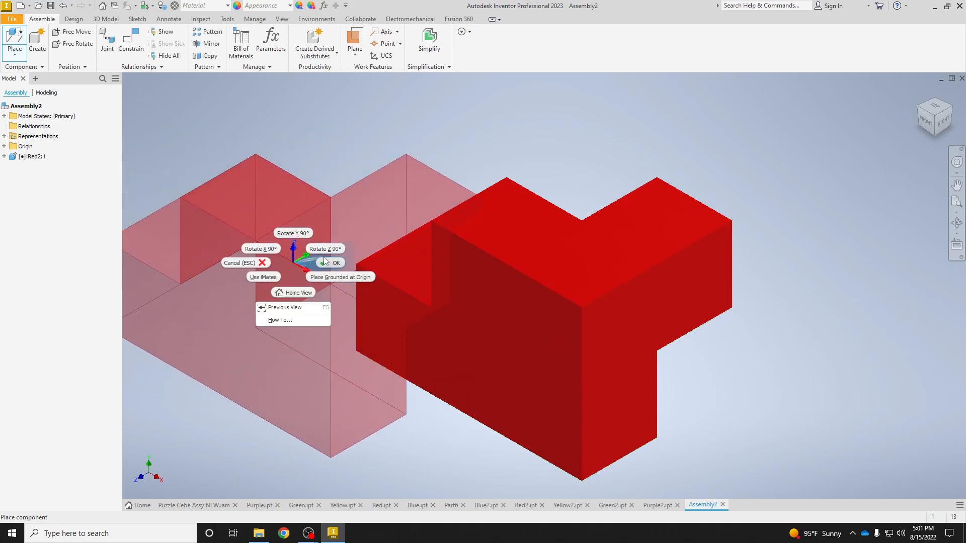
{"action": "left_click", "coordinate": [329, 263]}
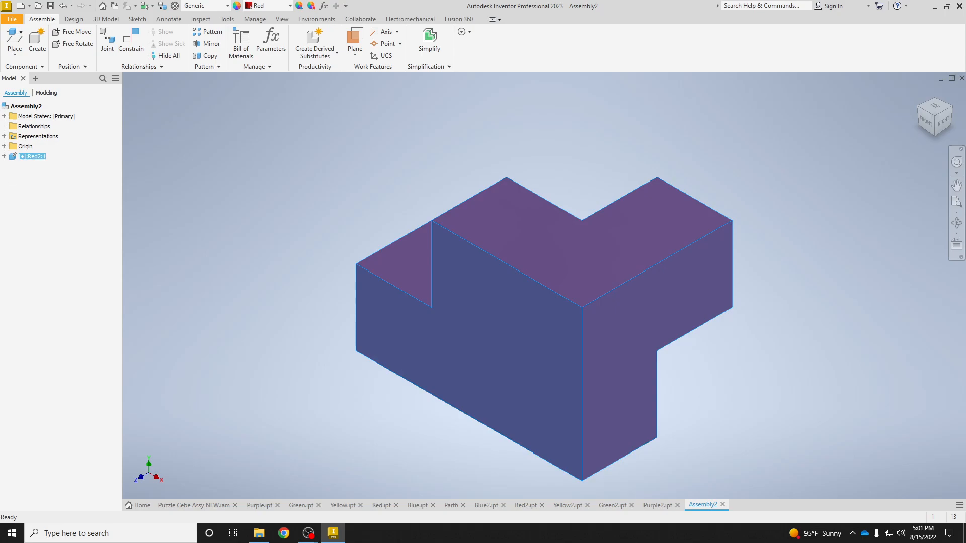
Place one instance each of Blue2, Green2, Purple2, Red2 and Yellow2 together, up and behind the grounded red piece
{"action": "left_click", "coordinate": [19, 40]}
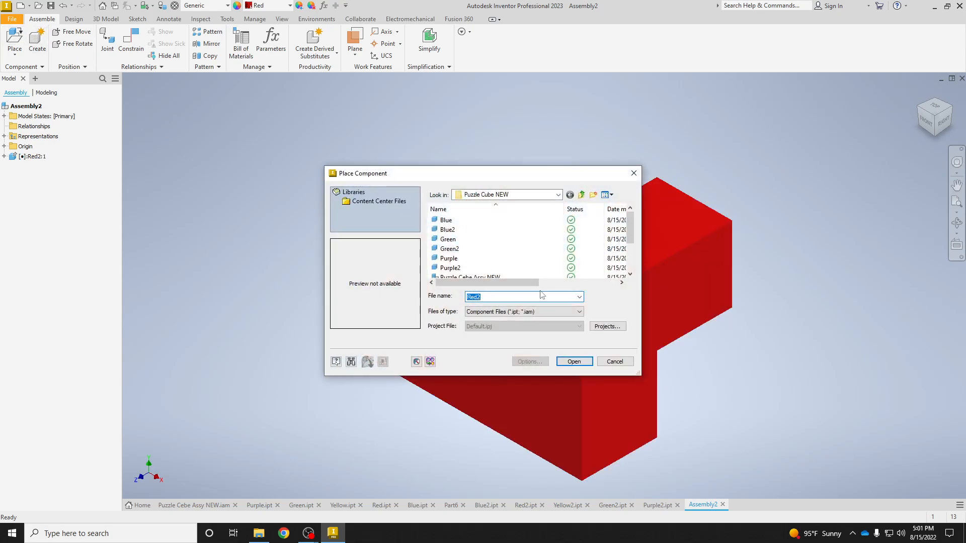
{"action": "left_click", "coordinate": [496, 232]}
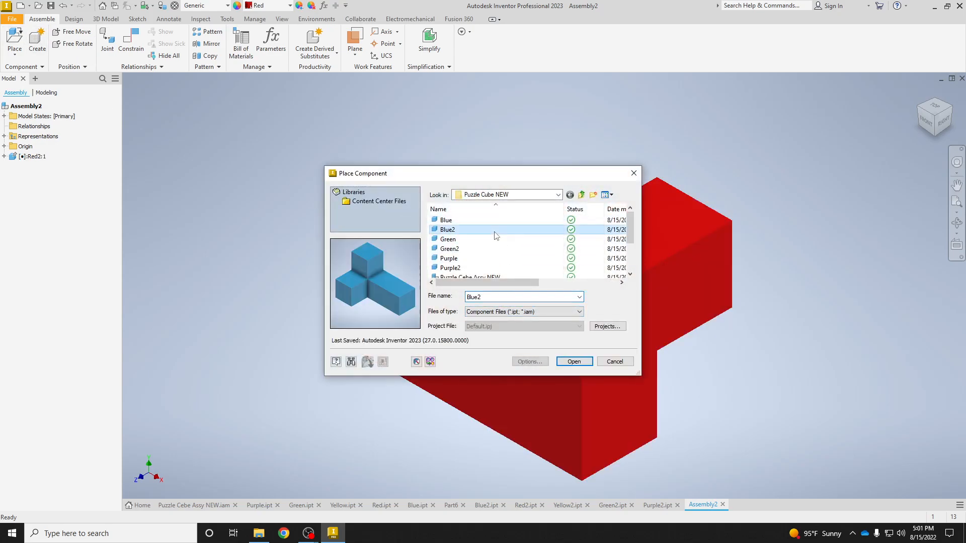
{"action": "left_click", "coordinate": [498, 249], "text": "ctrl"}
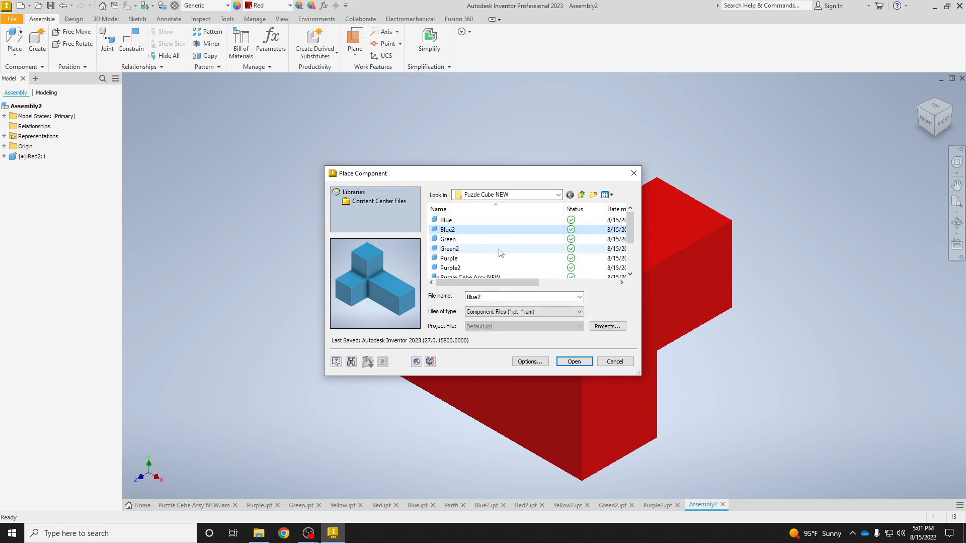
{"action": "left_click", "coordinate": [491, 268], "text": "ctrl"}
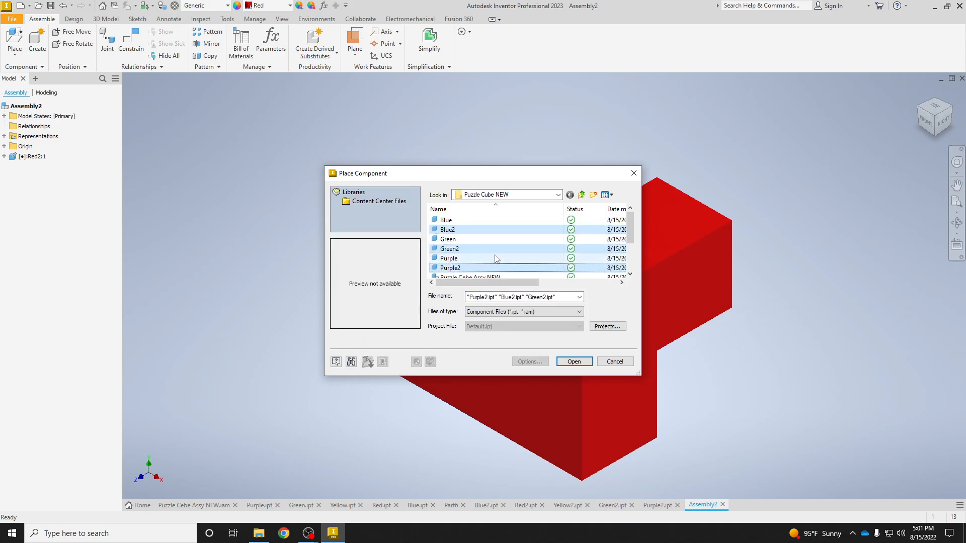
{"action": "scroll", "coordinate": [478, 261], "scroll_direction": "down", "scroll_amount": 2}
{"action": "left_click", "coordinate": [469, 249], "text": "ctrl"}
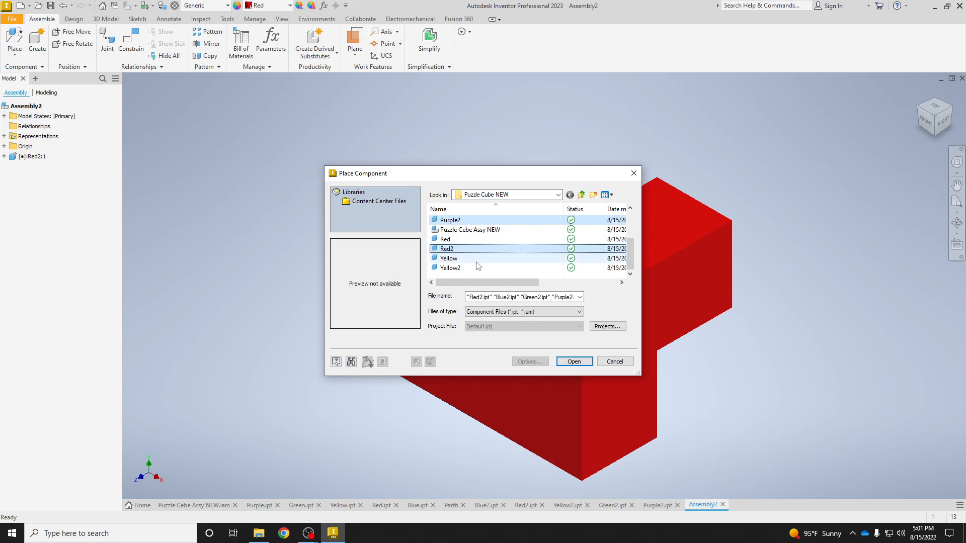
{"action": "left_click", "coordinate": [477, 268], "text": "ctrl"}
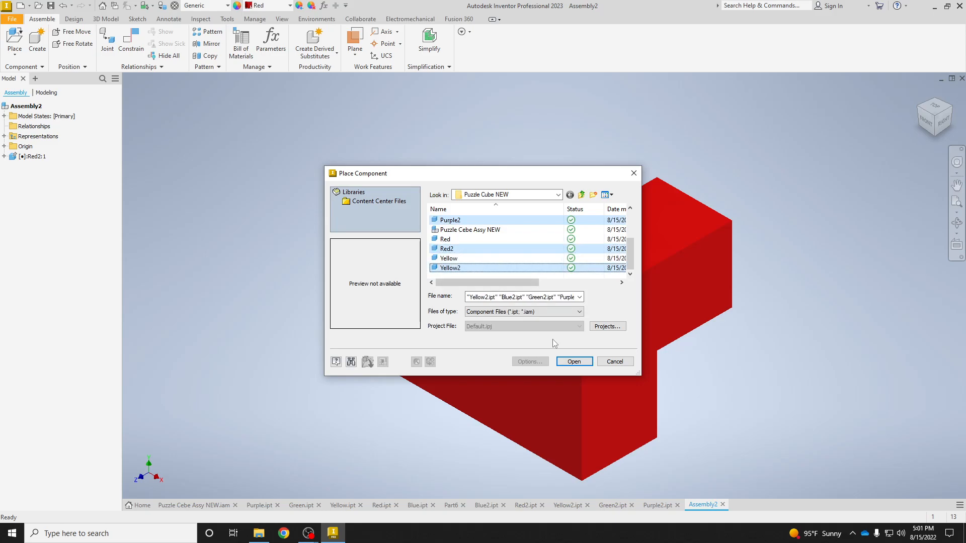
{"action": "left_click", "coordinate": [575, 362]}
{"action": "scroll", "coordinate": [576, 363], "scroll_direction": "down", "scroll_amount": 5}
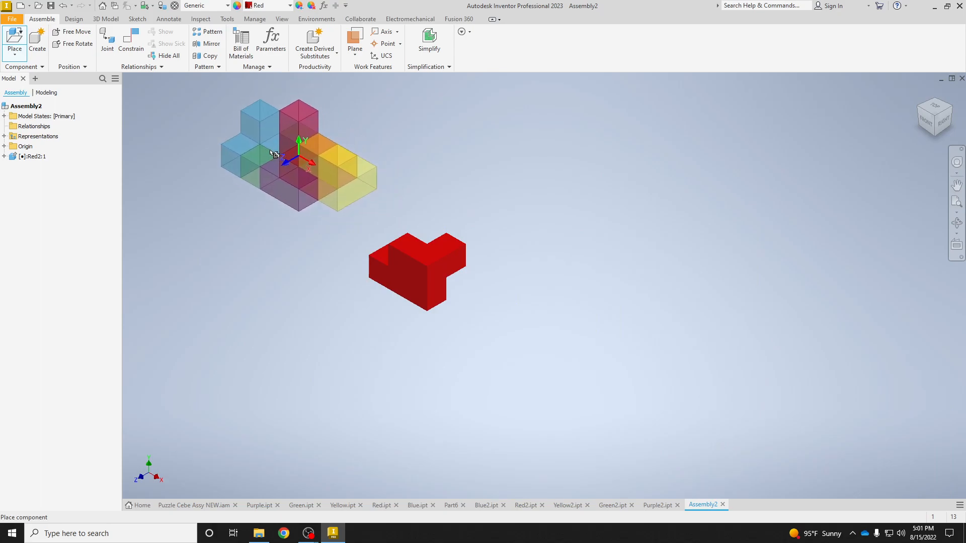
{"action": "left_click", "coordinate": [296, 167]}
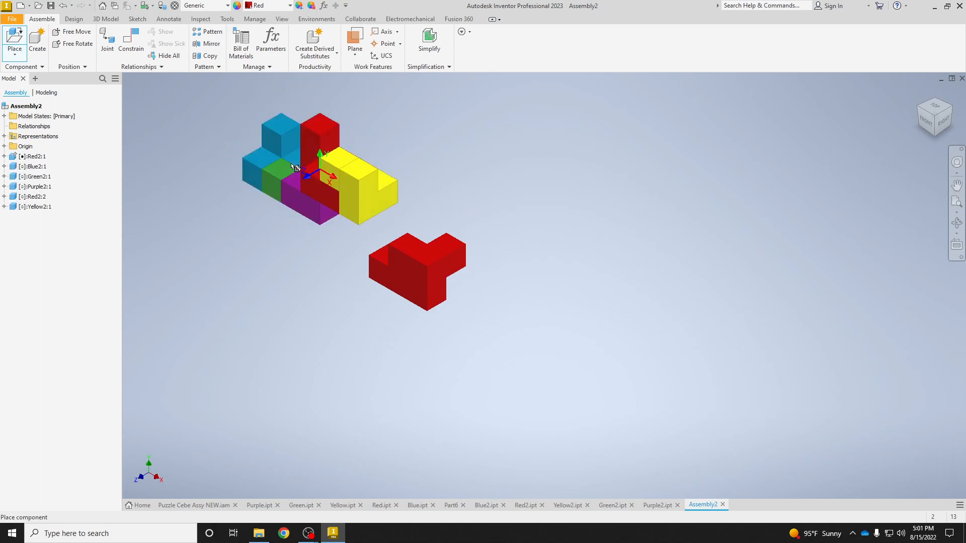
{"action": "right_click", "coordinate": [495, 170]}
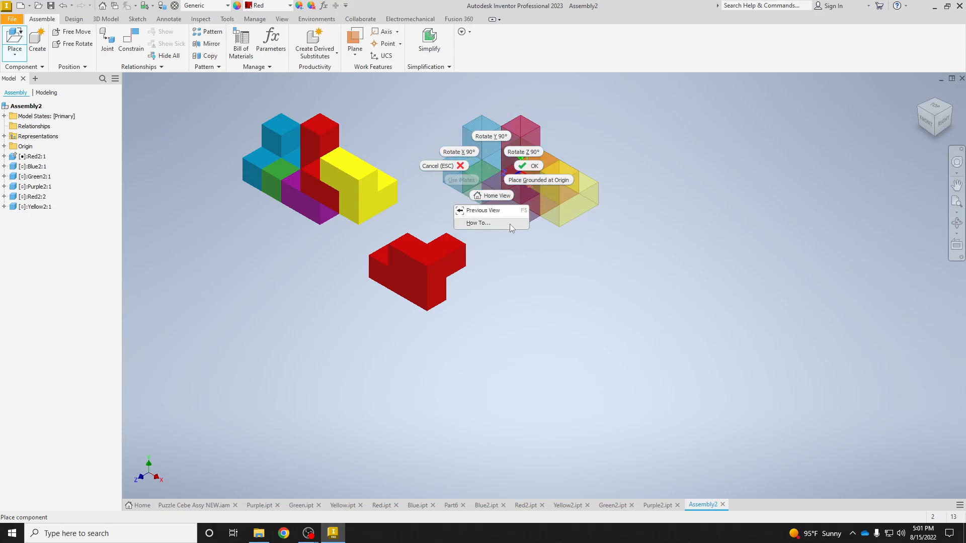
{"action": "left_click", "coordinate": [535, 168]}
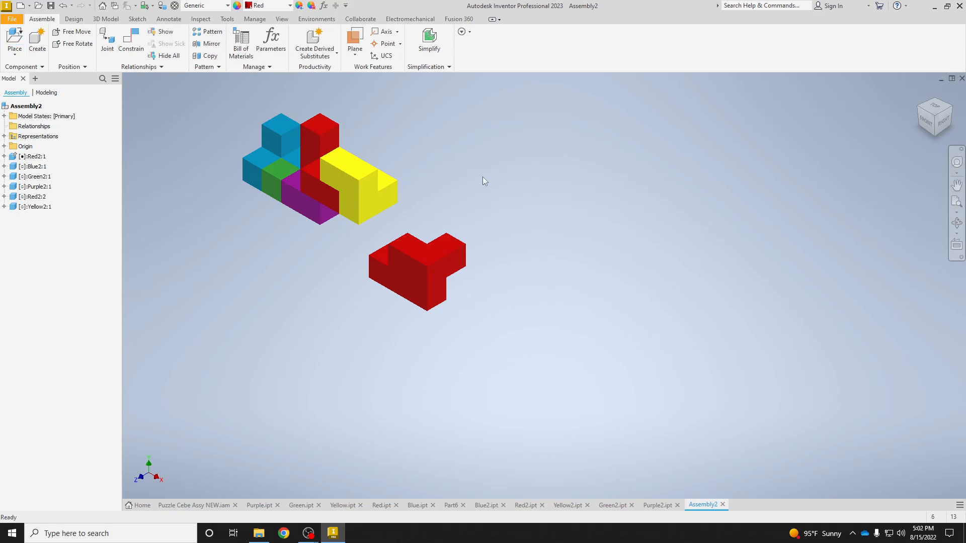
Move the yellow piece clear of the overlapping parts and delete the extra, ungrounded Red2 piece
{"action": "left_click_drag", "start_coordinate": [391, 201], "coordinate": [585, 194]}
{"action": "left_click_drag", "start_coordinate": [327, 182], "coordinate": [668, 290]}
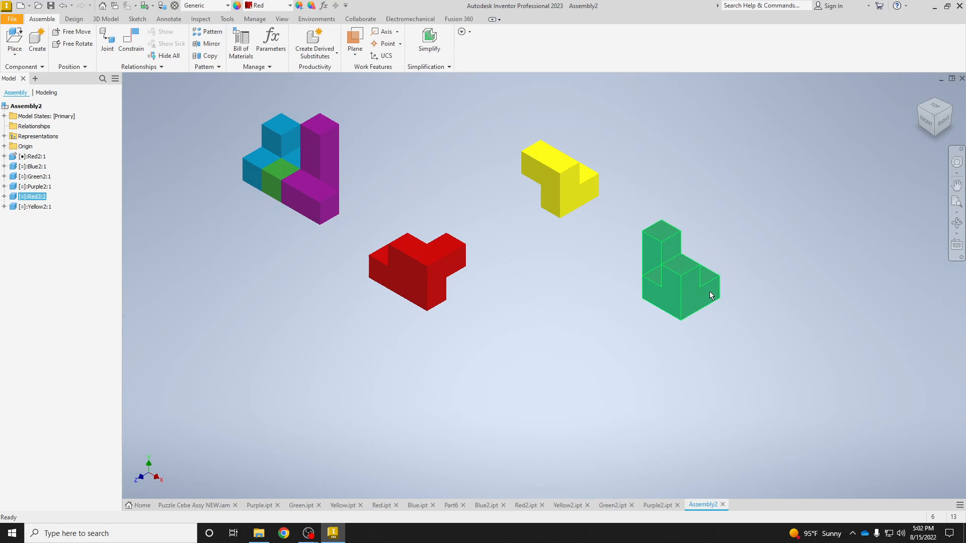
{"action": "key", "text": "Delete"}
Move the purple and green pieces away from the blue one so that all parts stand apart
{"action": "left_click_drag", "start_coordinate": [304, 198], "coordinate": [430, 187]}
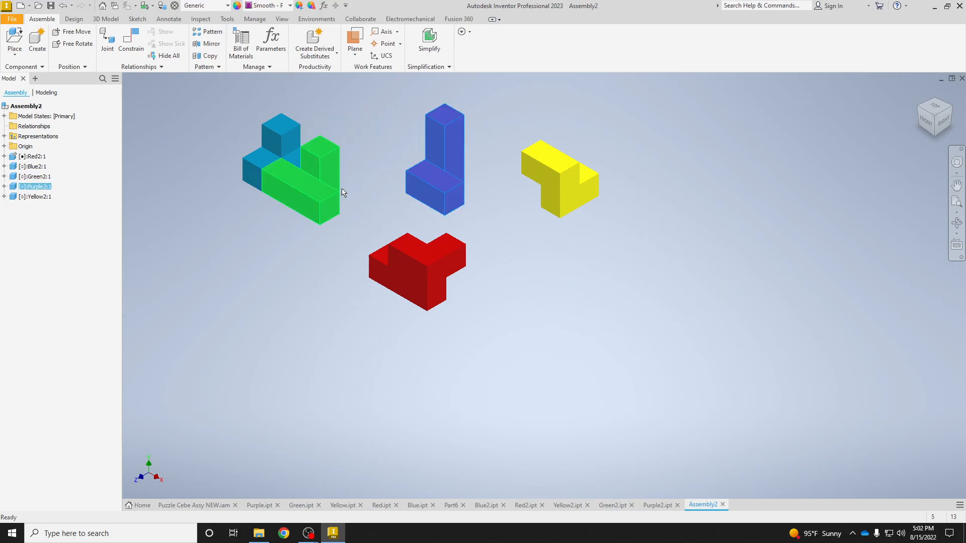
{"action": "left_click_drag", "start_coordinate": [303, 204], "coordinate": [642, 340]}
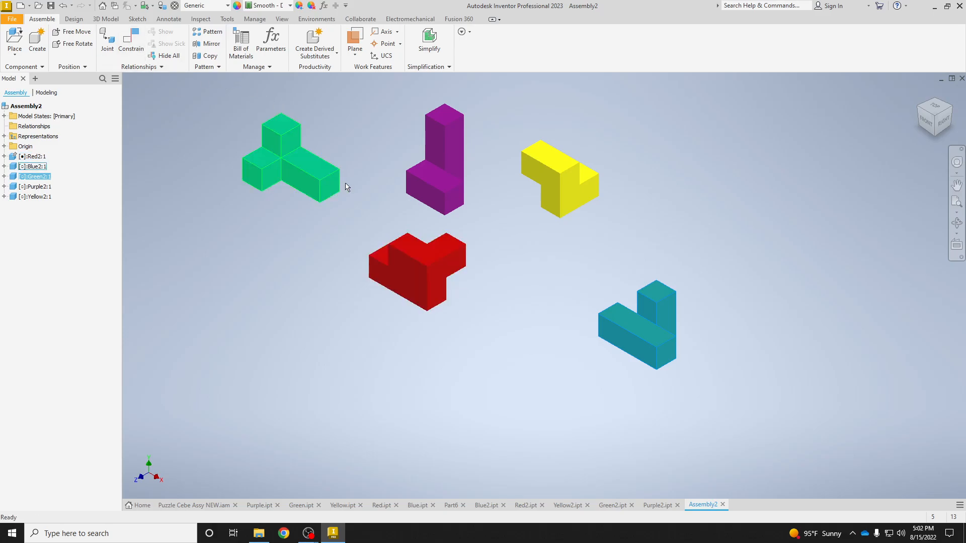
{"action": "scroll", "coordinate": [442, 159], "scroll_direction": "up", "scroll_amount": 5}
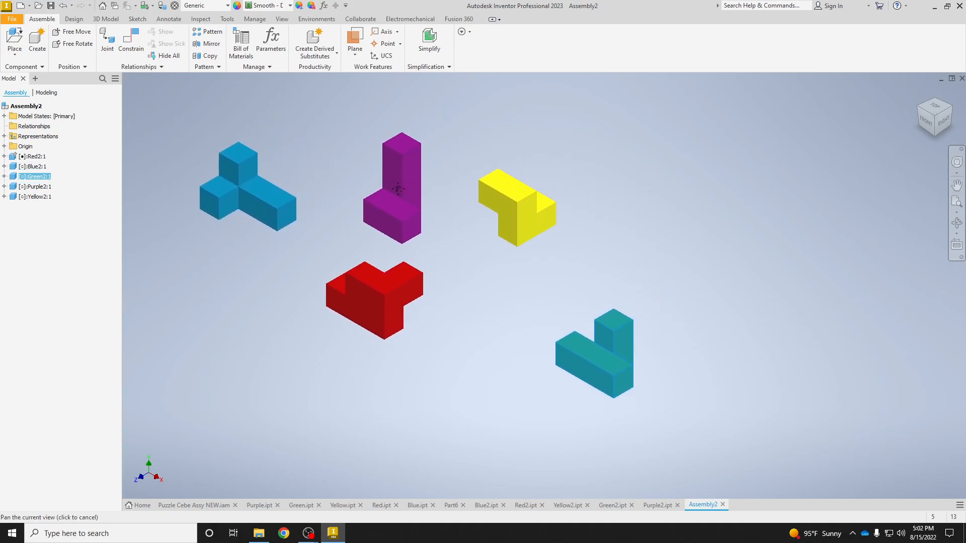
{"action": "scroll", "coordinate": [307, 174], "scroll_direction": "down", "scroll_amount": 5}
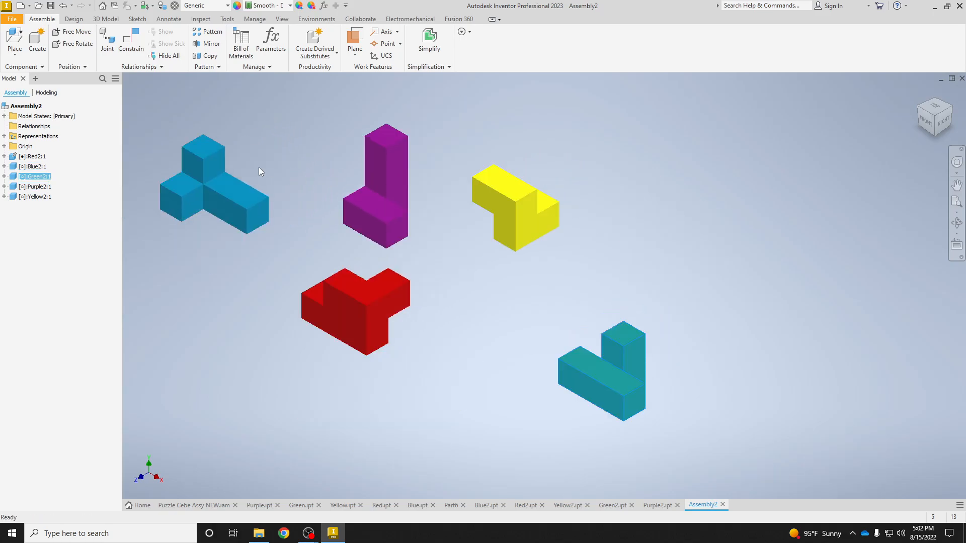
Free-rotate the blue piece until its short leg points down and its long arm extends forward, roughly matching the stepped red piece
{"action": "left_click", "coordinate": [69, 44]}
{"action": "left_click", "coordinate": [216, 194]}
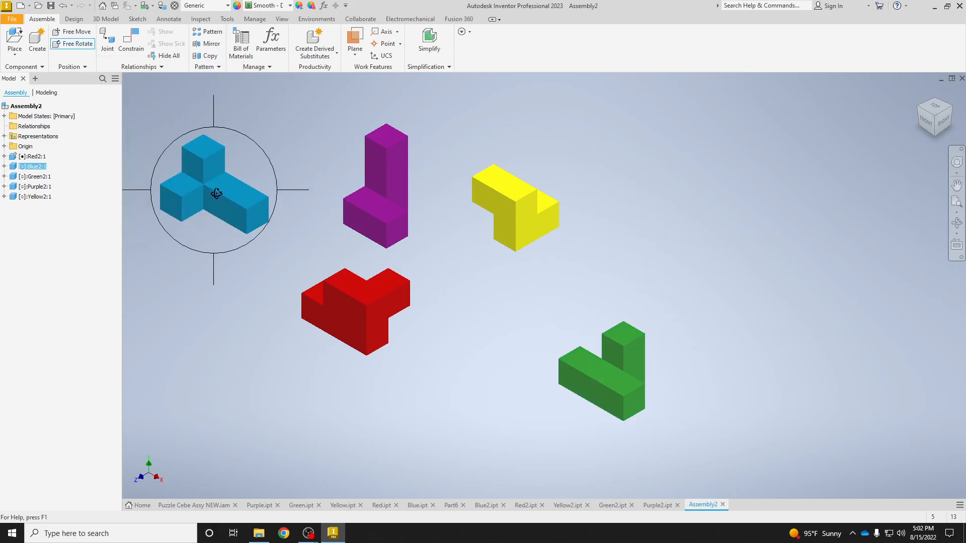
{"action": "left_click", "coordinate": [387, 199]}
{"action": "left_click", "coordinate": [492, 206]}
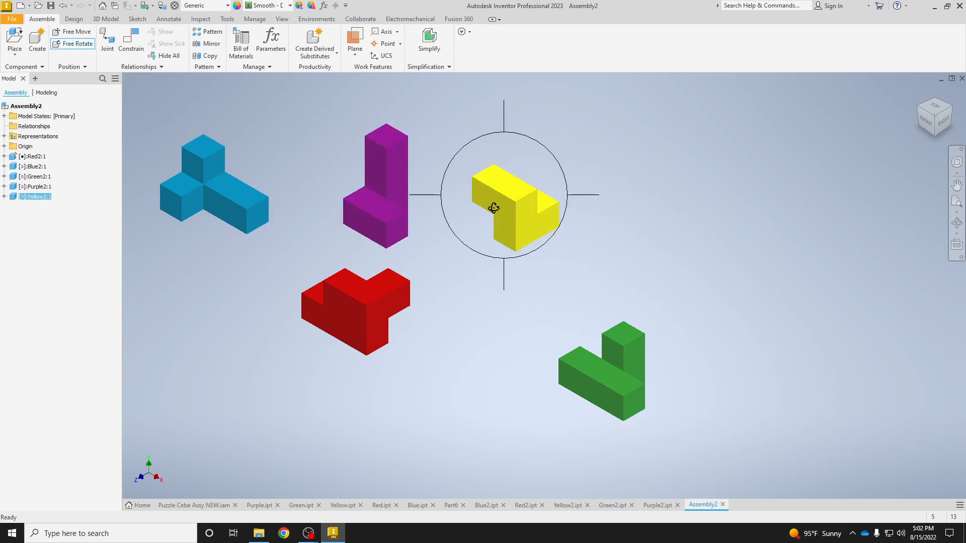
{"action": "left_click", "coordinate": [631, 377]}
{"action": "left_click", "coordinate": [526, 220]}
{"action": "left_click", "coordinate": [394, 200]}
{"action": "left_click", "coordinate": [200, 174]}
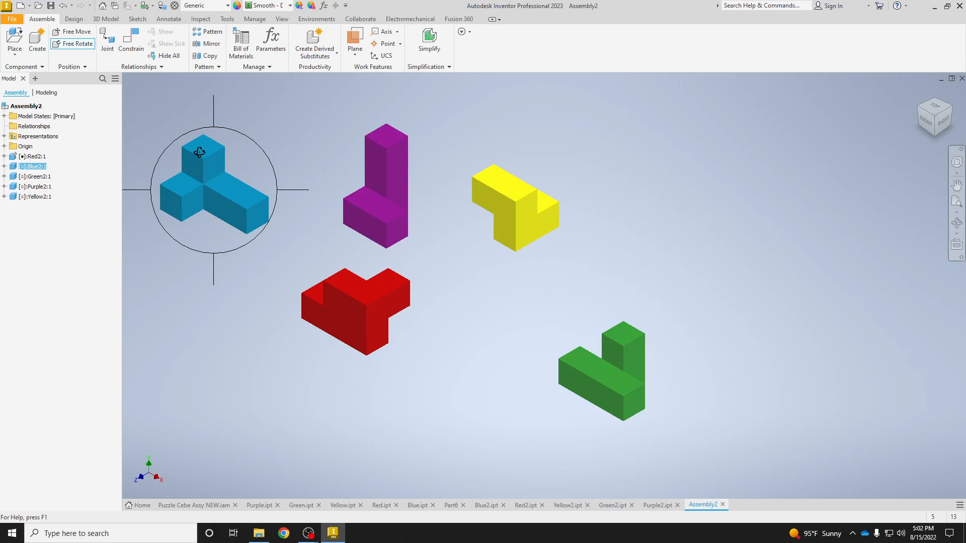
{"action": "left_click_drag", "start_coordinate": [198, 154], "coordinate": [210, 196]}
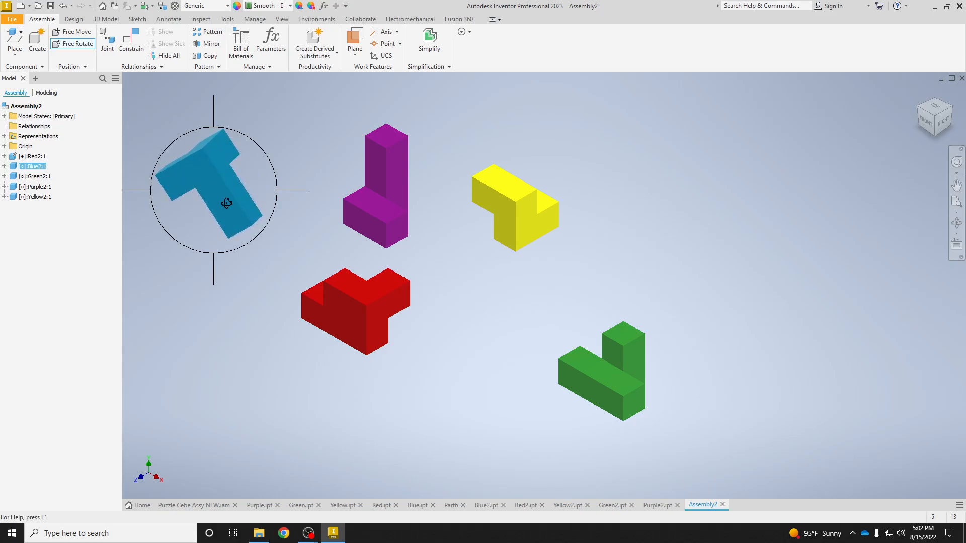
{"action": "left_click_drag", "start_coordinate": [295, 226], "coordinate": [291, 162]}
{"action": "left_click_drag", "start_coordinate": [183, 183], "coordinate": [151, 199]}
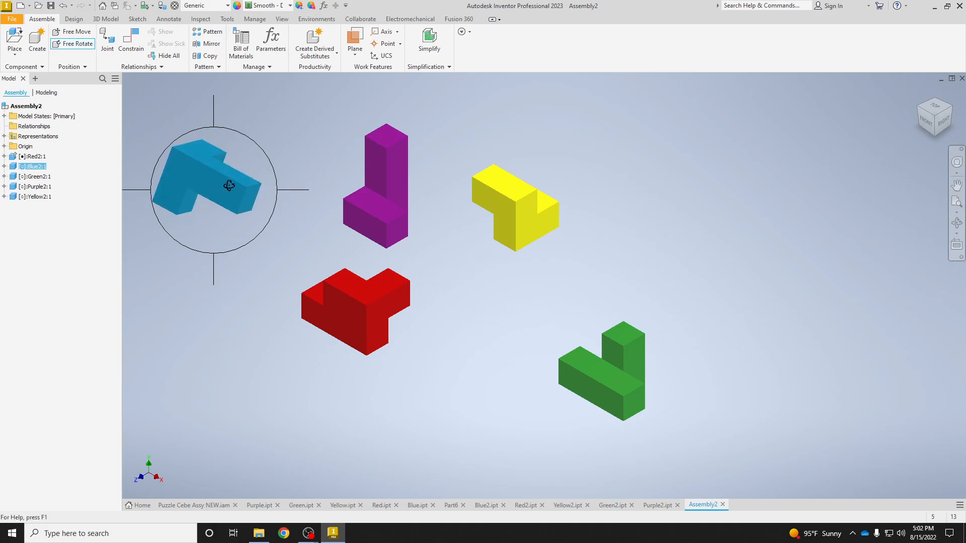
{"action": "left_click_drag", "start_coordinate": [239, 199], "coordinate": [291, 230]}
{"action": "scroll", "coordinate": [181, 189], "scroll_direction": "up", "scroll_amount": 3}
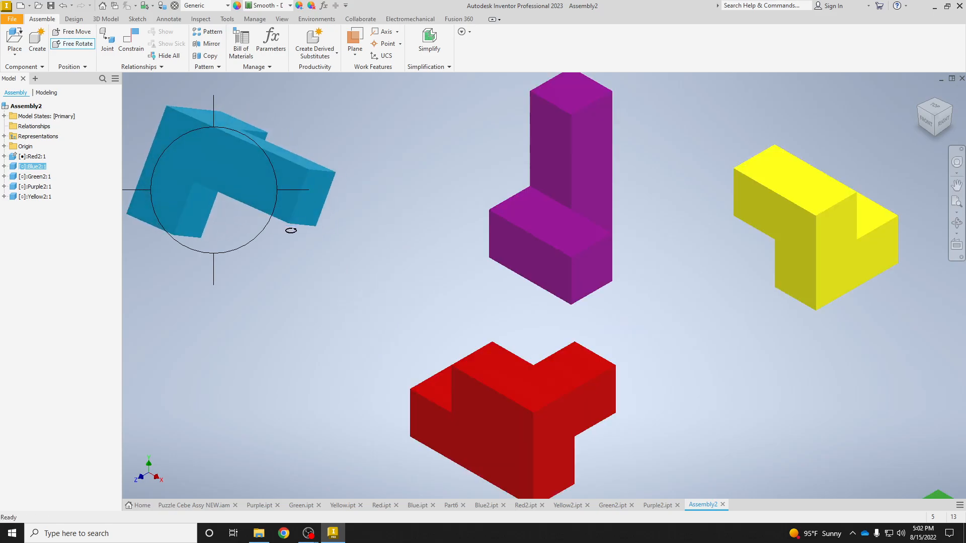
{"action": "right_click", "coordinate": [234, 180]}
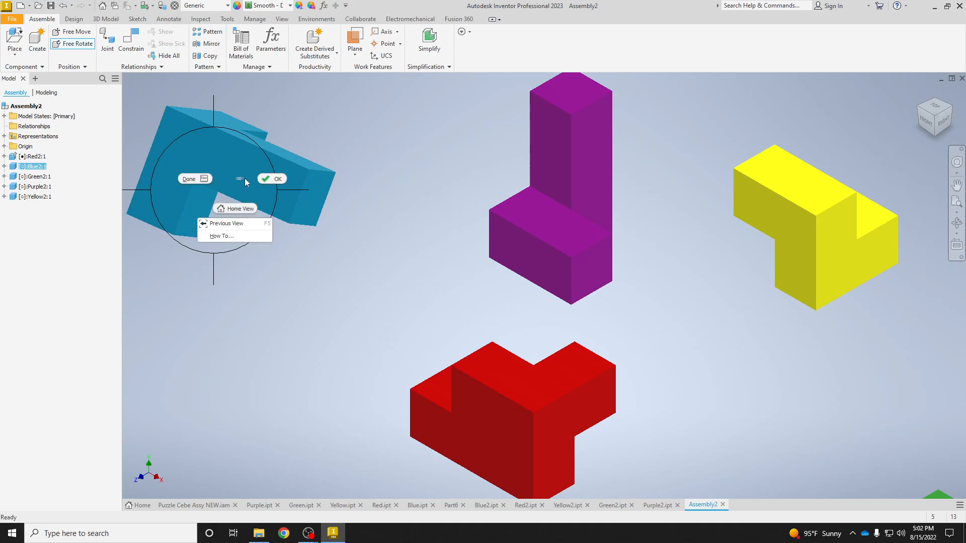
{"action": "left_click", "coordinate": [277, 179]}
{"action": "left_click", "coordinate": [180, 128]}
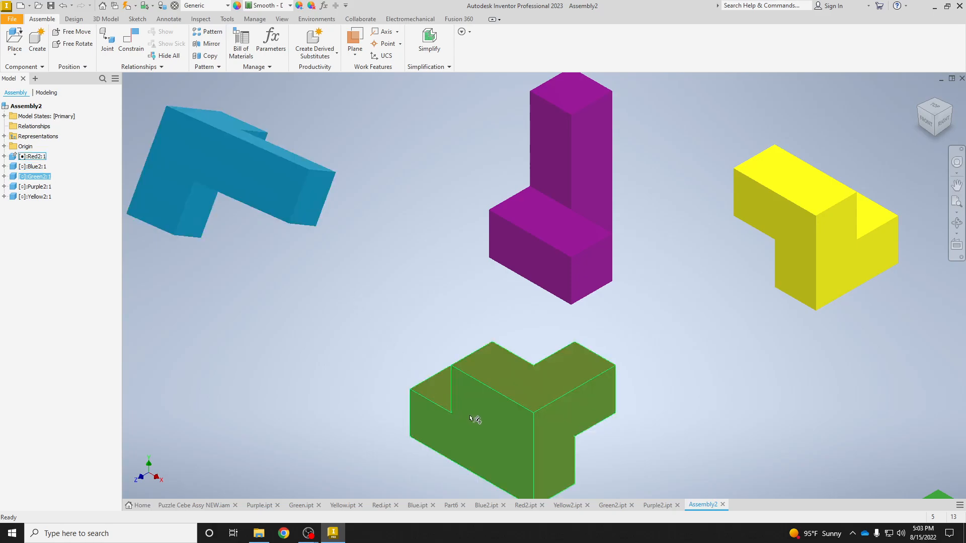
Mate the inner vertical edge of the blue piece's leg to the vertical step edge of the red piece with 0.000 in offset
{"action": "left_click", "coordinate": [136, 49]}
{"action": "middle_click_drag", "start_coordinate": [345, 213], "coordinate": [443, 232]}
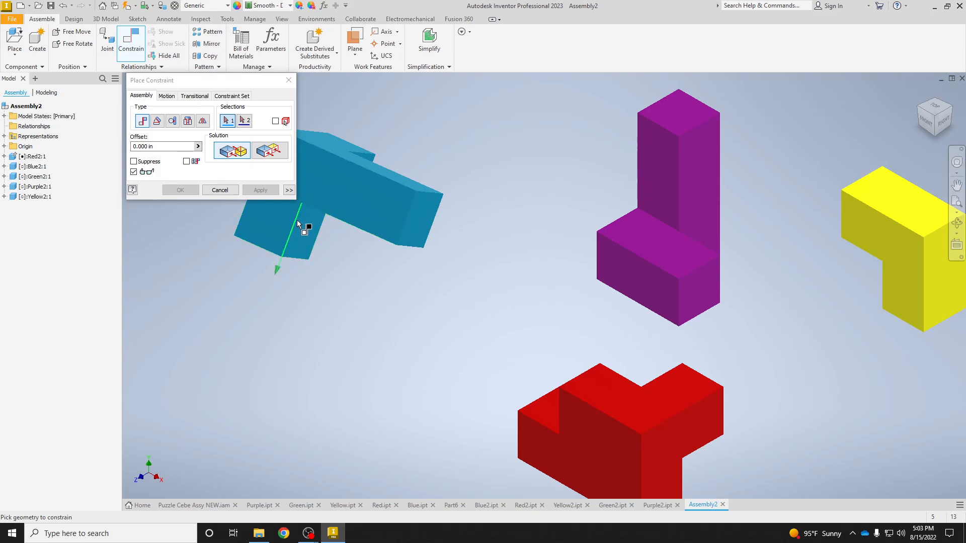
{"action": "left_click", "coordinate": [295, 222]}
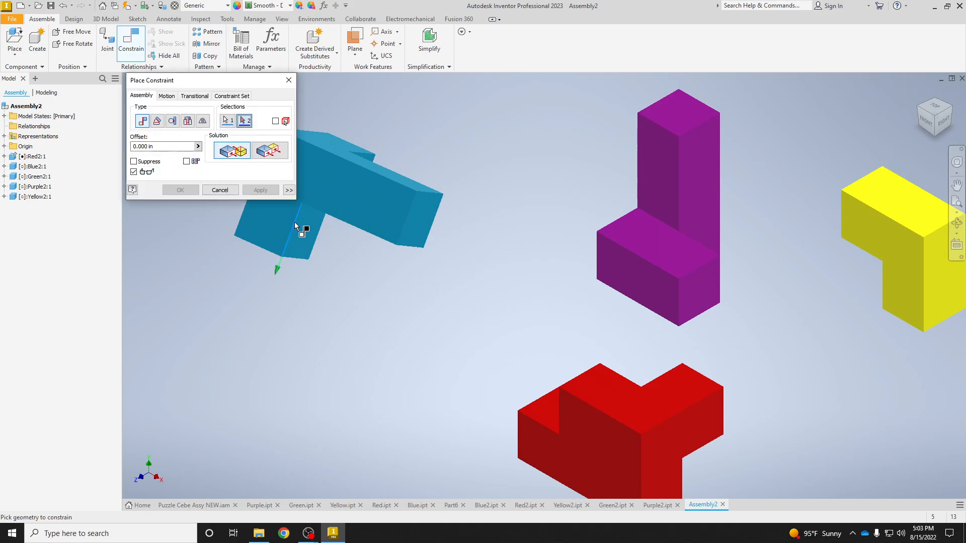
{"action": "left_click", "coordinate": [558, 408]}
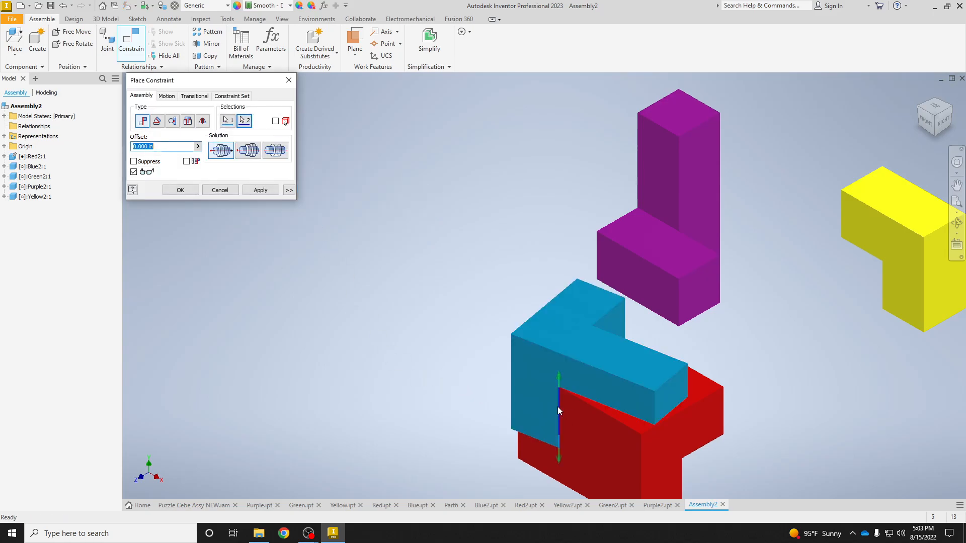
{"action": "scroll", "coordinate": [527, 377], "scroll_direction": "up", "scroll_amount": 3}
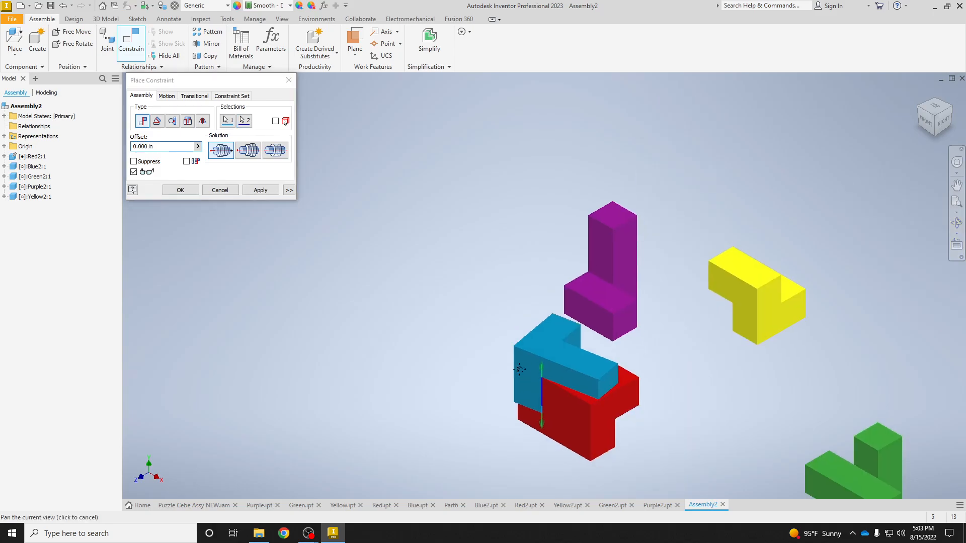
{"action": "middle_click_drag", "start_coordinate": [527, 377], "coordinate": [426, 316]}
{"action": "scroll", "coordinate": [481, 339], "scroll_direction": "down", "scroll_amount": 3}
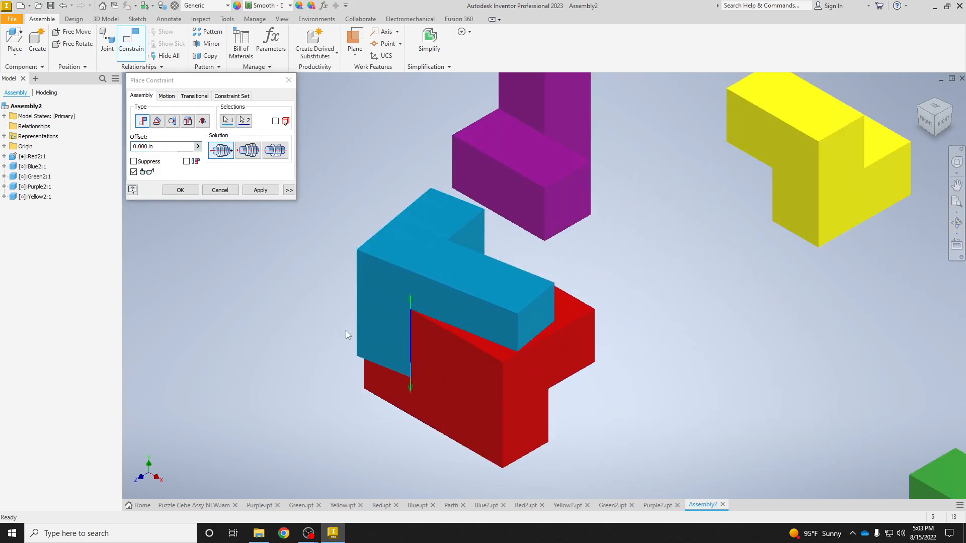
{"action": "left_click", "coordinate": [260, 191]}
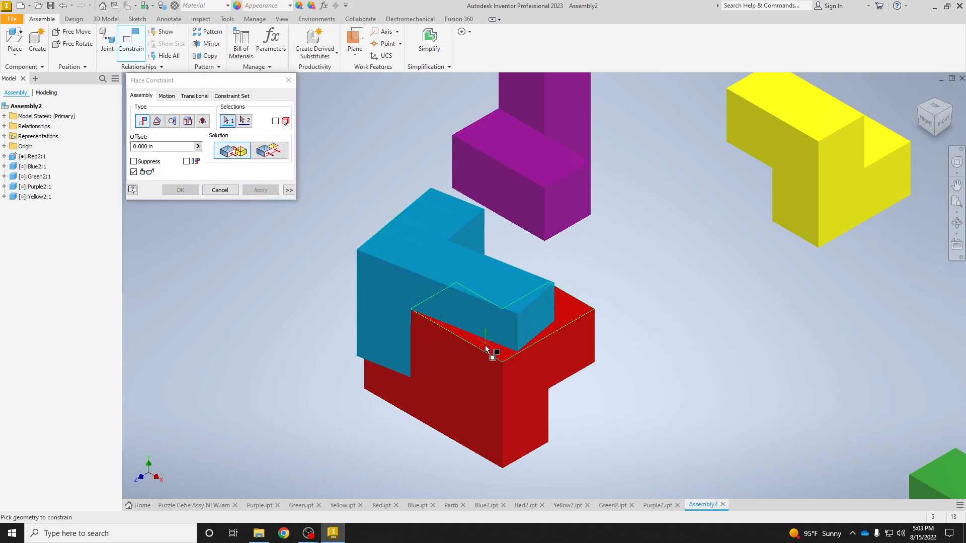
Mate the front bottom edge of the blue leg to the front top edge of the red piece's lower step, offset 0.000 in
{"action": "left_click", "coordinate": [381, 369]}
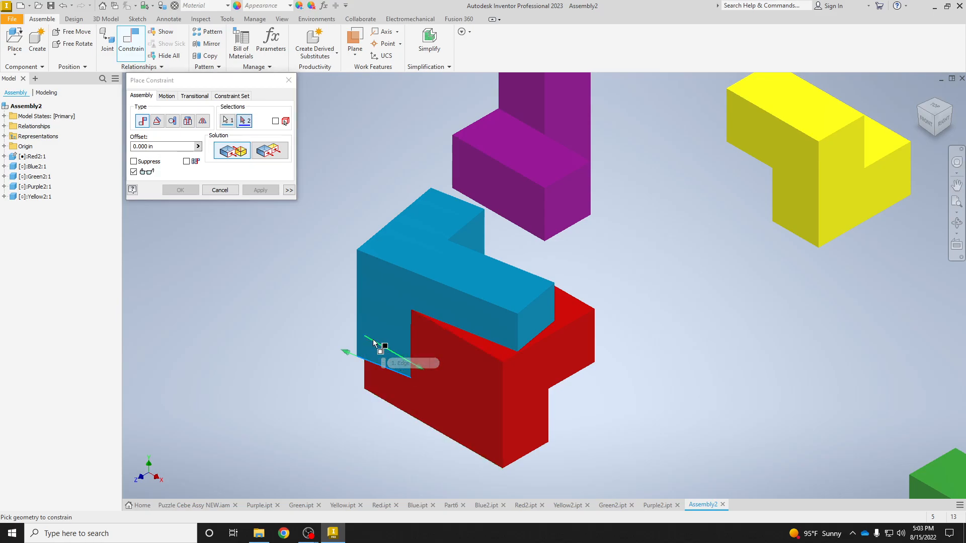
{"action": "left_click", "coordinate": [372, 340]}
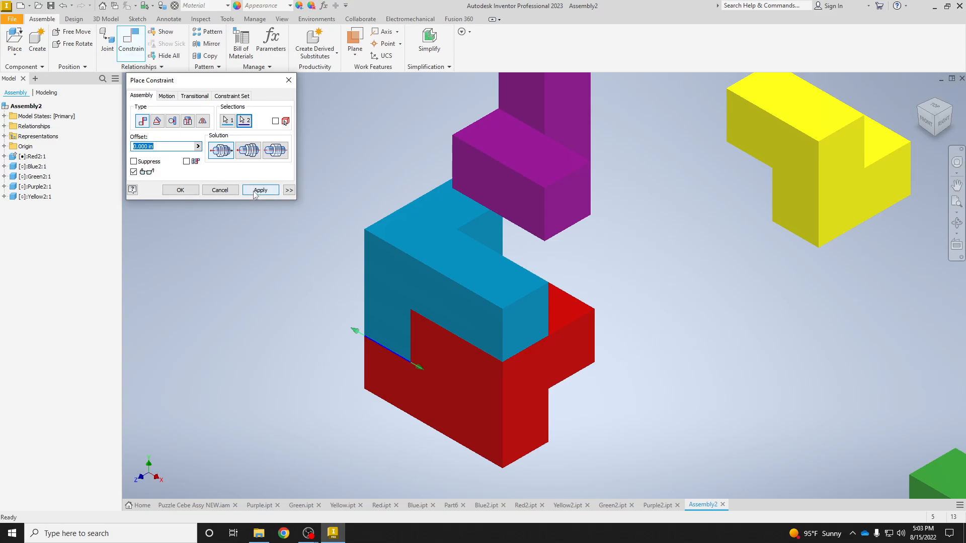
{"action": "left_click", "coordinate": [254, 191]}
{"action": "left_click", "coordinate": [220, 191]}
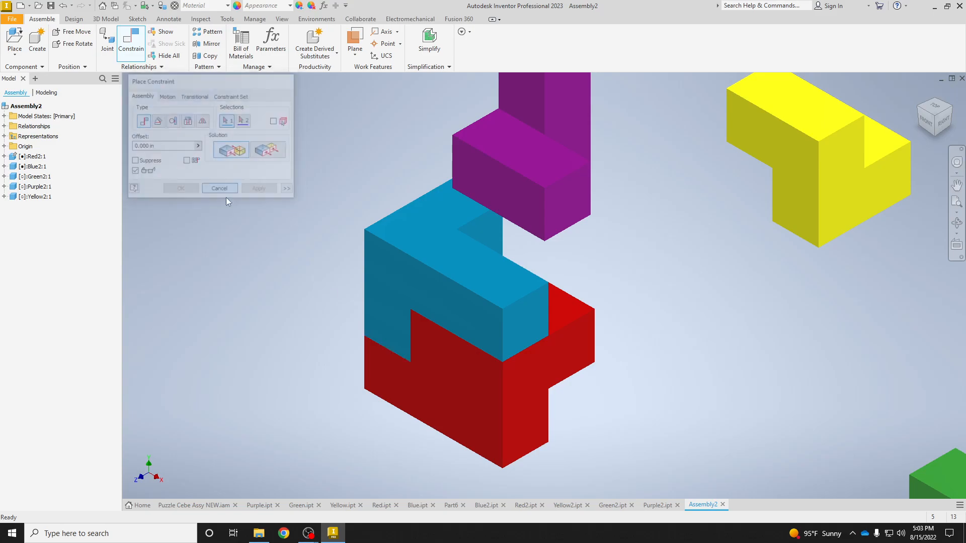
Try to move the blue piece to check that it is fully constrained to the red one
{"action": "left_click", "coordinate": [459, 310]}
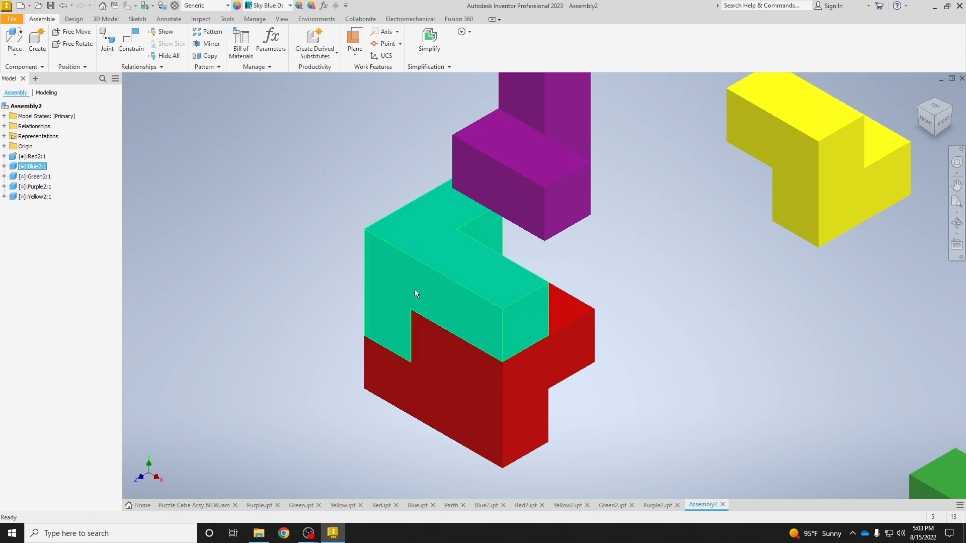
{"action": "left_click_drag", "start_coordinate": [413, 286], "coordinate": [426, 294]}
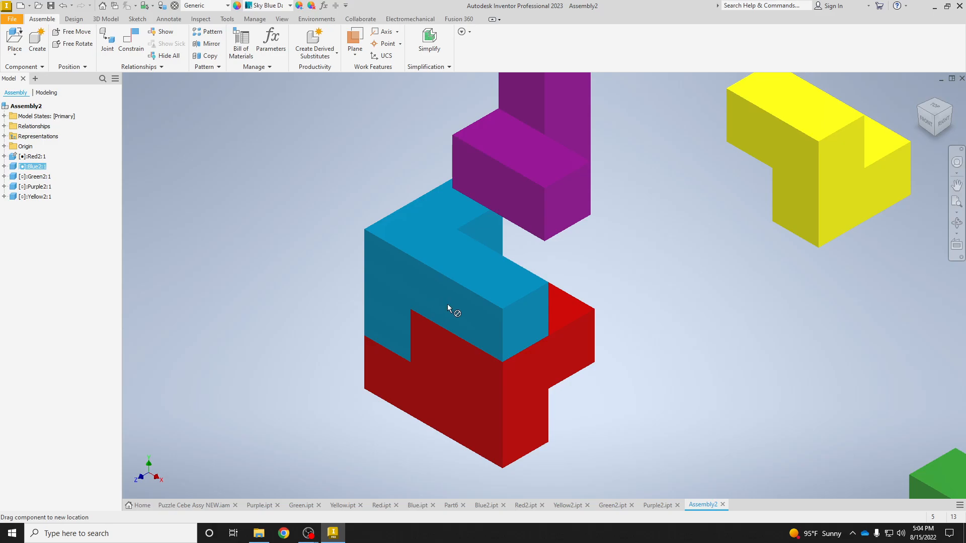
{"action": "left_click_drag", "start_coordinate": [449, 297], "coordinate": [420, 292]}
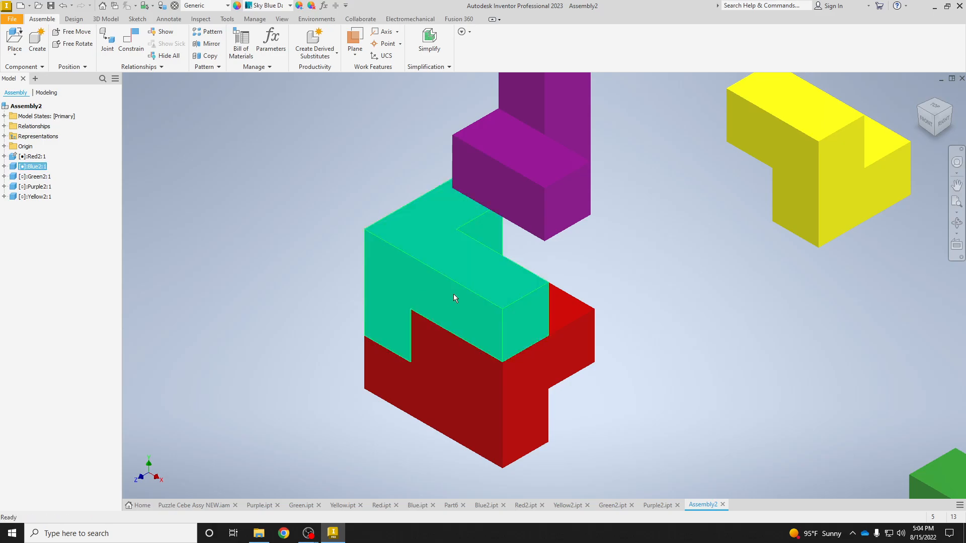
Free-rotate and nudge the purple piece above the blue one until its short arms are on top and its long leg hangs down
{"action": "middle_click_drag", "start_coordinate": [579, 202], "coordinate": [378, 198]}
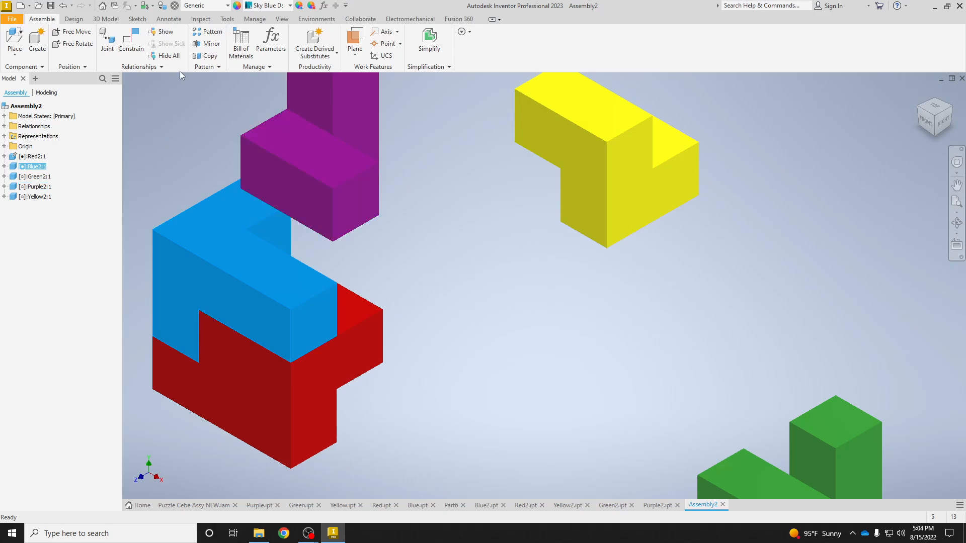
{"action": "left_click", "coordinate": [81, 44]}
{"action": "middle_click_drag", "start_coordinate": [412, 127], "coordinate": [436, 146]}
{"action": "left_click_drag", "start_coordinate": [437, 147], "coordinate": [515, 210]}
{"action": "middle_click_drag", "start_coordinate": [521, 224], "coordinate": [561, 298]}
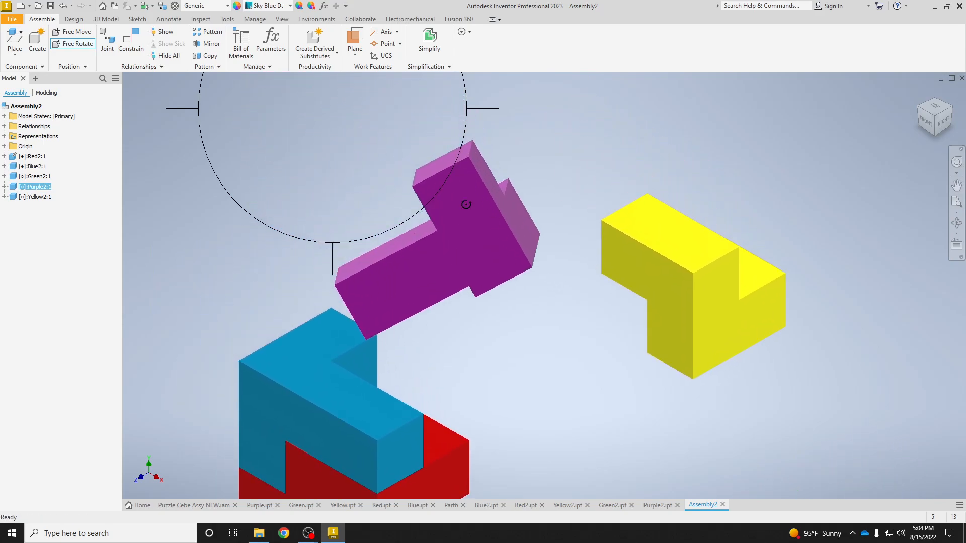
{"action": "key", "text": "Escape"}
{"action": "mouse_move", "coordinate": [484, 205]}
{"action": "left_mouse_down"}
{"action": "mouse_move", "coordinate": [425, 185]}
{"action": "mouse_move", "coordinate": [490, 192]}
{"action": "left_mouse_up"}
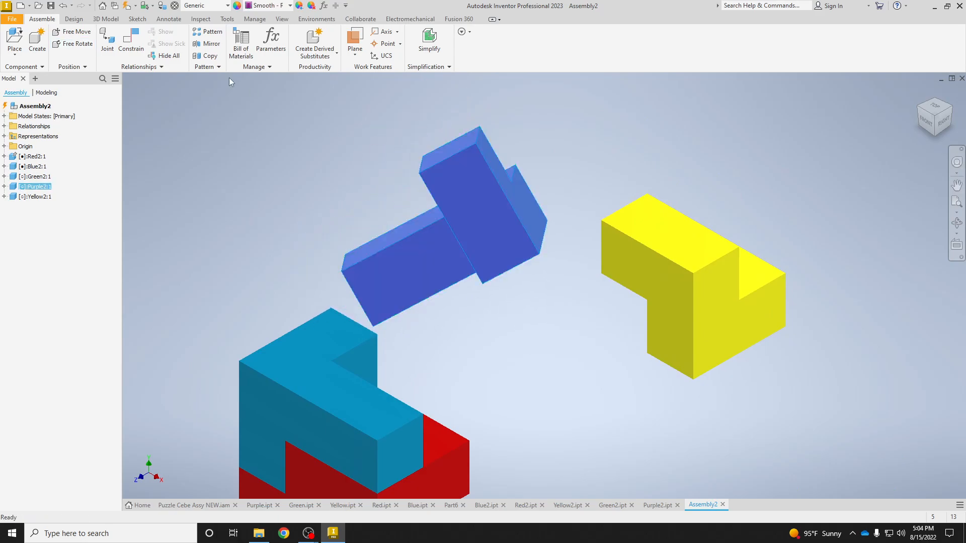
{"action": "left_click", "coordinate": [86, 45]}
{"action": "left_click_drag", "start_coordinate": [436, 147], "coordinate": [391, 123]}
{"action": "left_click_drag", "start_coordinate": [475, 232], "coordinate": [515, 280]}
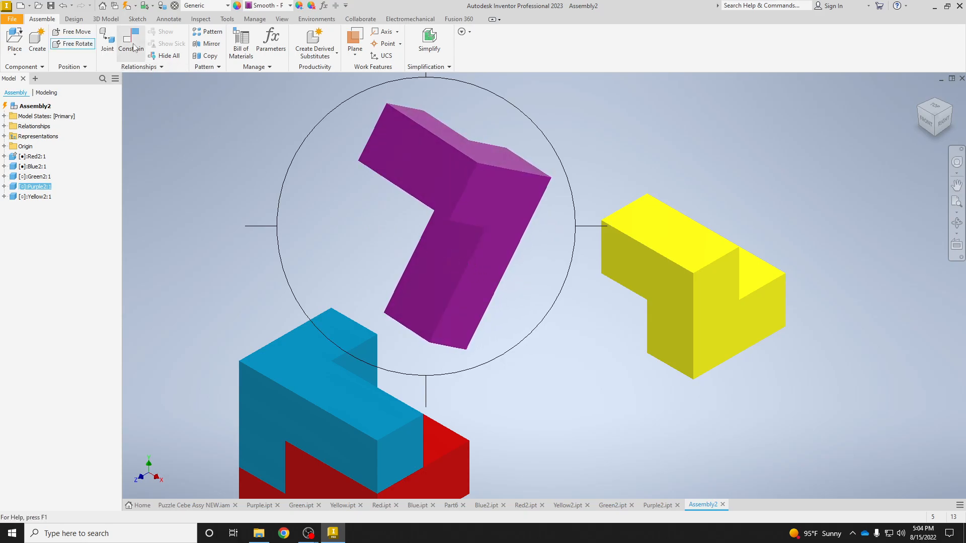
Mate the top edge of the purple piece's arm to the blue long arm's inner top edge with 0.000 in offset
{"action": "left_click", "coordinate": [135, 45]}
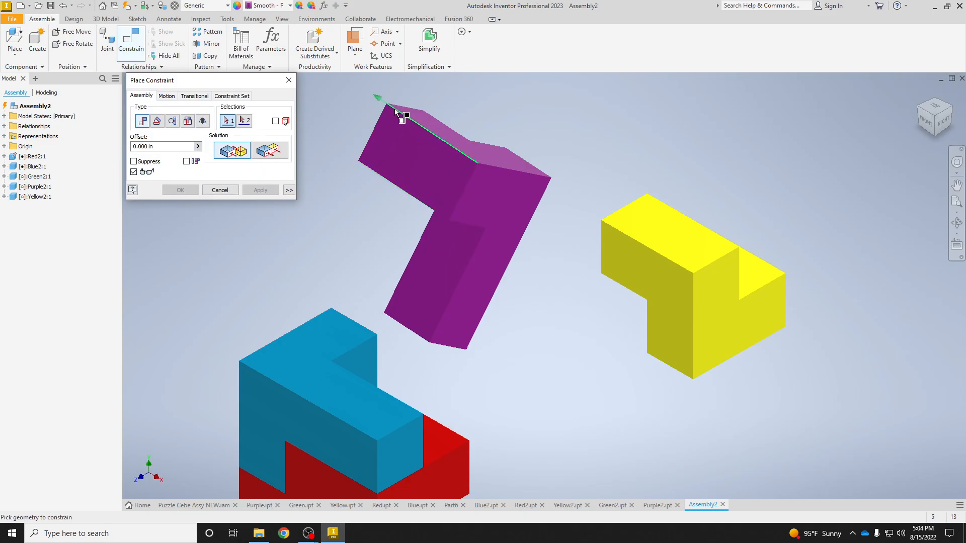
{"action": "left_click", "coordinate": [458, 150]}
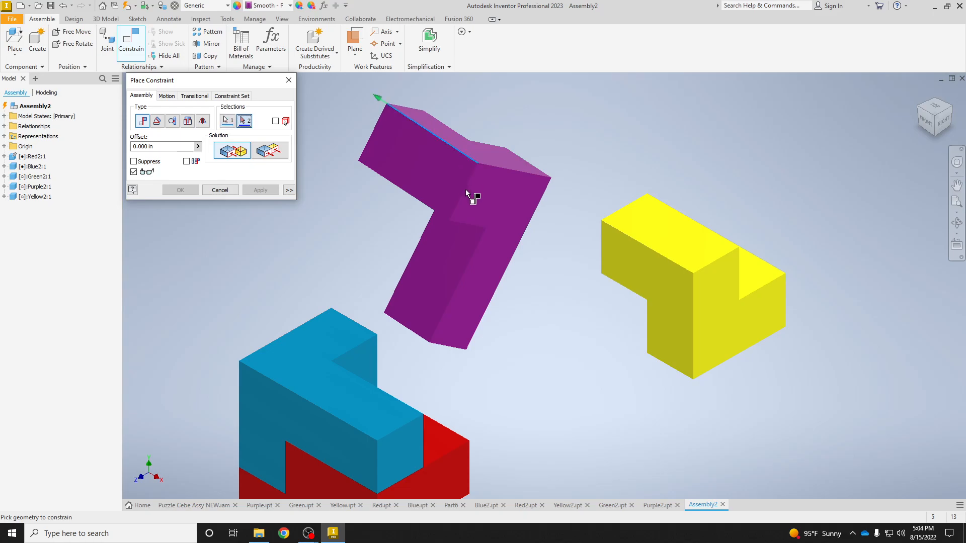
{"action": "left_click", "coordinate": [381, 390]}
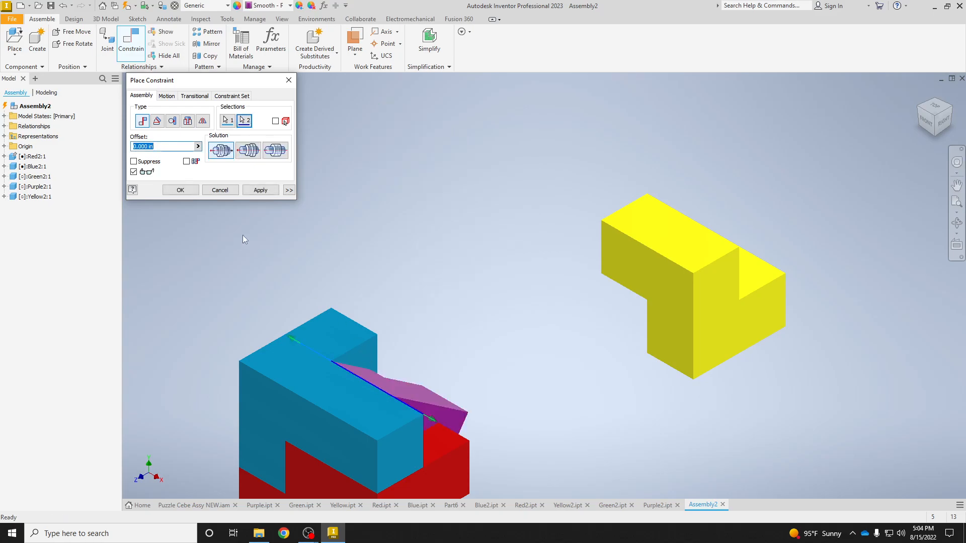
{"action": "left_click", "coordinate": [260, 190]}
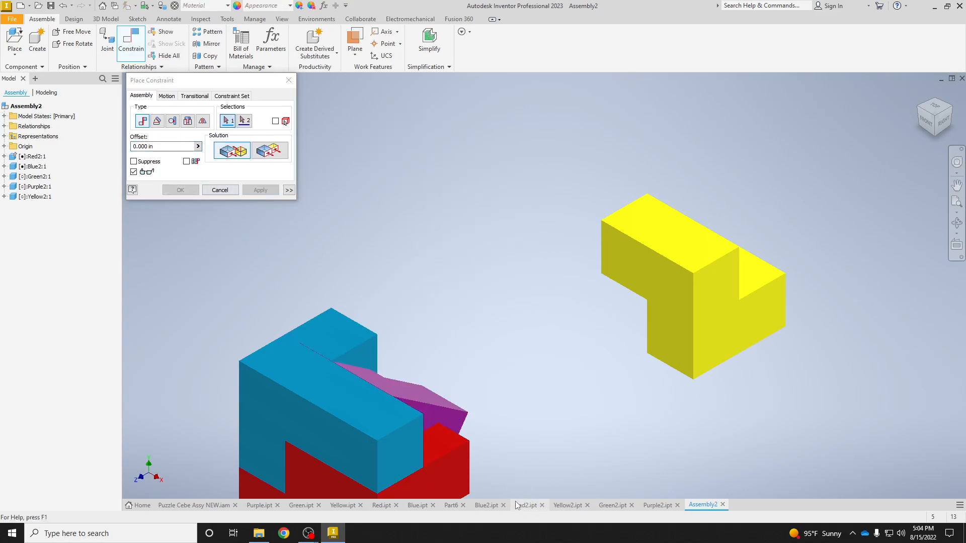
{"action": "left_click", "coordinate": [221, 190]}
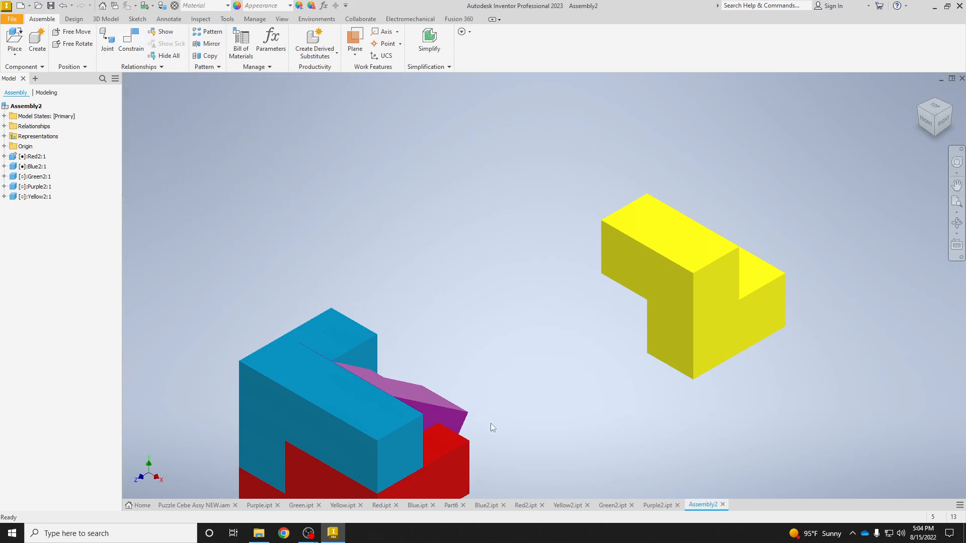
Swing the purple piece about the shared edge so that its leg hangs outside the blue and red pieces
{"action": "mouse_move", "coordinate": [451, 417]}
{"action": "left_mouse_down"}
{"action": "mouse_move", "coordinate": [458, 391]}
{"action": "mouse_move", "coordinate": [426, 322]}
{"action": "mouse_move", "coordinate": [401, 315]}
{"action": "mouse_move", "coordinate": [517, 330]}
{"action": "mouse_move", "coordinate": [541, 416]}
{"action": "mouse_move", "coordinate": [539, 388]}
{"action": "mouse_move", "coordinate": [460, 454]}
{"action": "mouse_move", "coordinate": [455, 428]}
{"action": "mouse_move", "coordinate": [463, 424]}
{"action": "left_mouse_up"}
{"action": "scroll", "coordinate": [501, 394], "scroll_direction": "up", "scroll_amount": 3}
{"action": "middle_click_drag", "start_coordinate": [501, 394], "coordinate": [476, 325]}
{"action": "left_click_drag", "start_coordinate": [465, 341], "coordinate": [483, 312]}
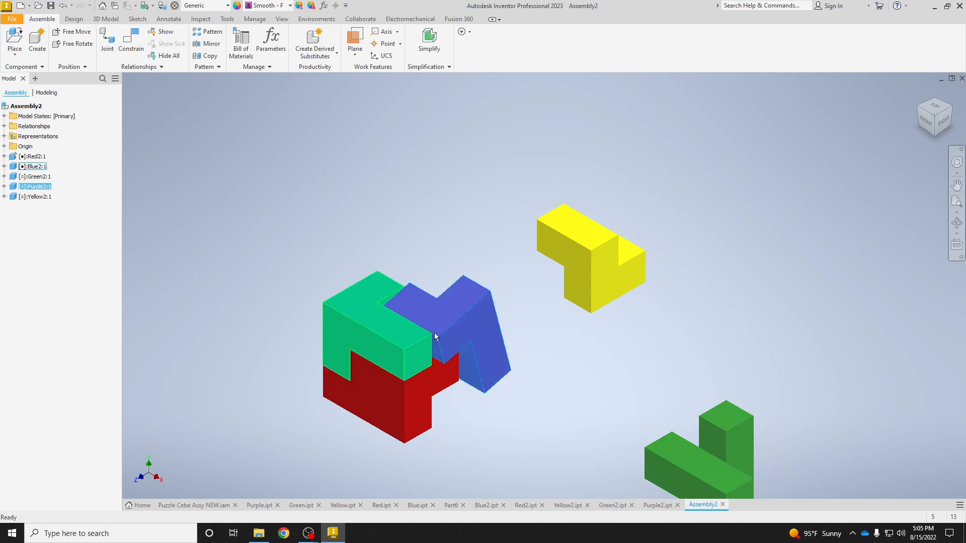
Mate the short end edge of the purple arm to the blue arm's rear vertical end edge with 0.000 in offset
{"action": "left_click", "coordinate": [133, 51]}
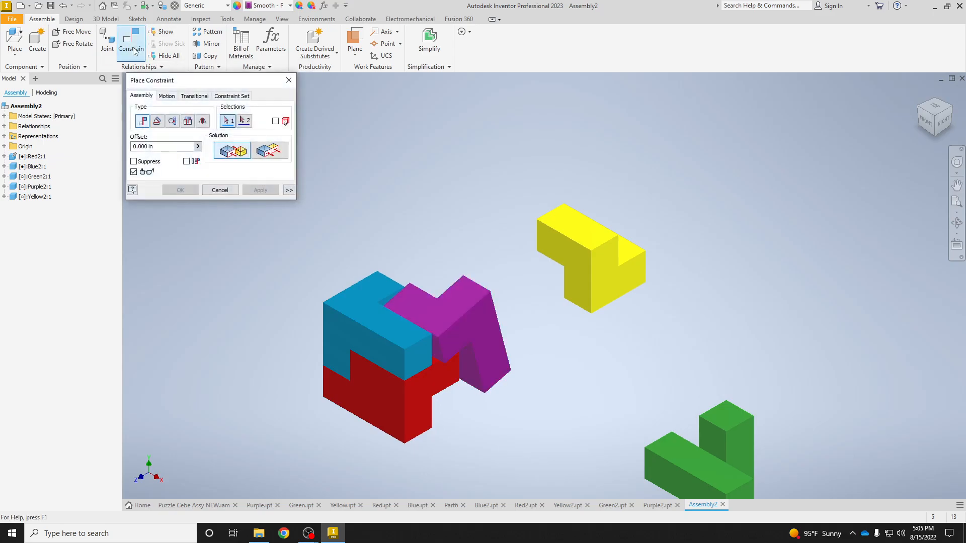
{"action": "scroll", "coordinate": [448, 371], "scroll_direction": "down", "scroll_amount": 3}
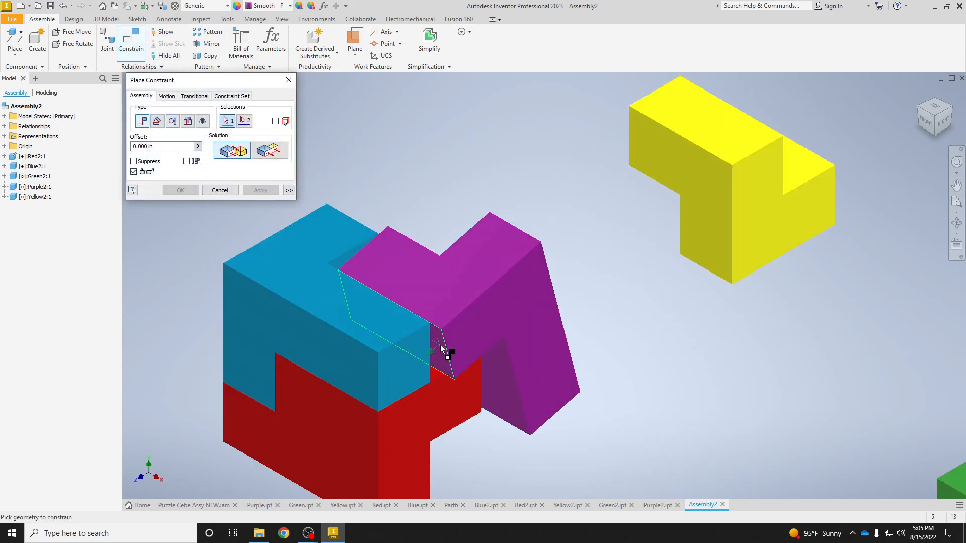
{"action": "left_click", "coordinate": [449, 353]}
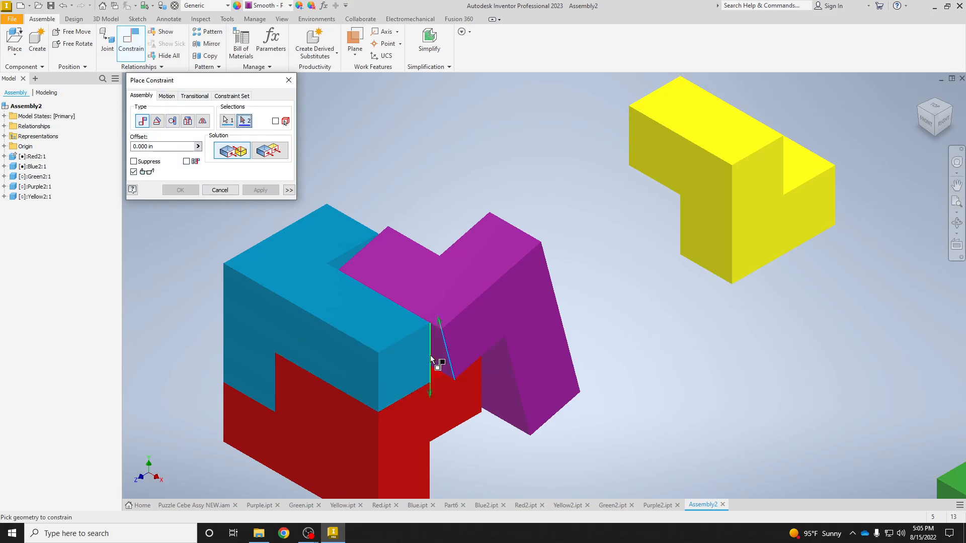
{"action": "left_click", "coordinate": [431, 357]}
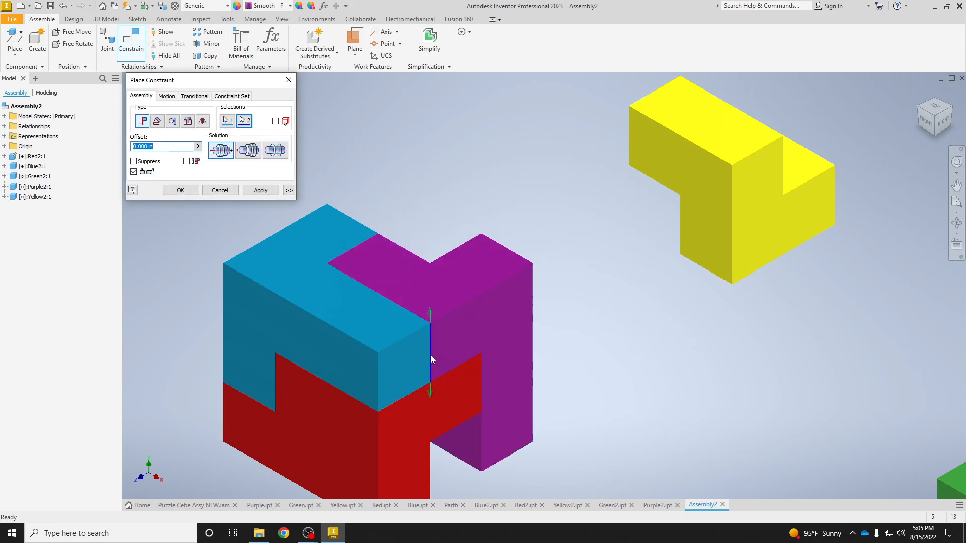
{"action": "left_click", "coordinate": [260, 190]}
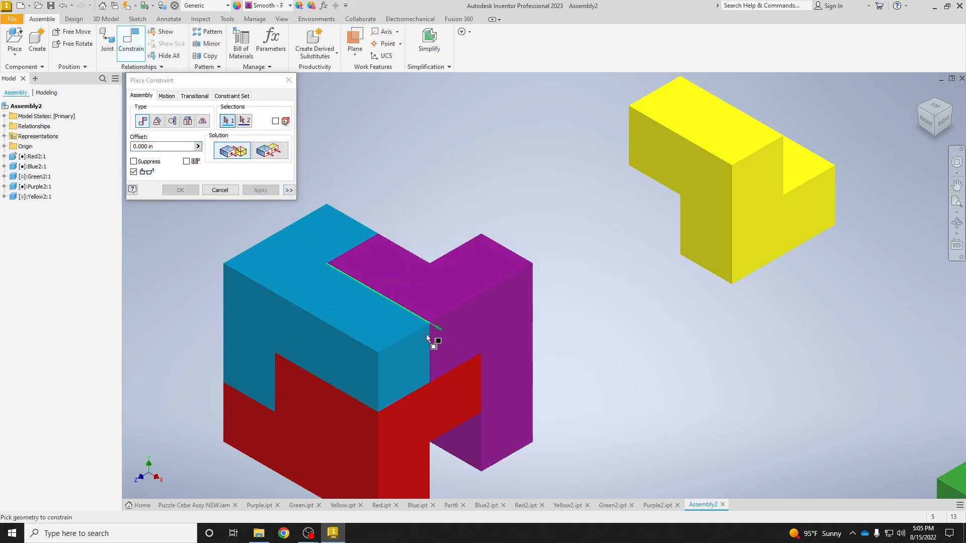
End the Constrain command and try moving the purple piece to test its constraints
{"action": "left_click", "coordinate": [481, 410]}
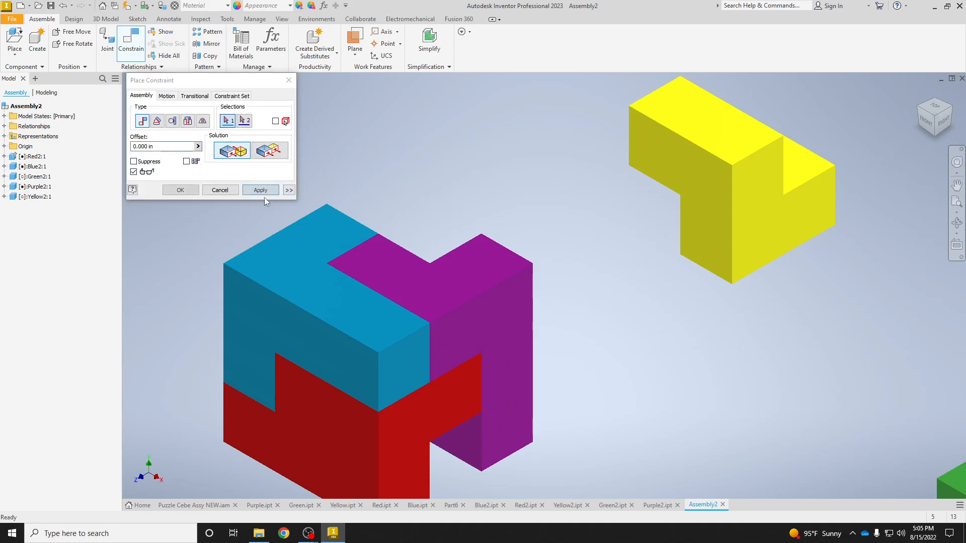
{"action": "left_click", "coordinate": [219, 190]}
{"action": "left_click", "coordinate": [472, 301]}
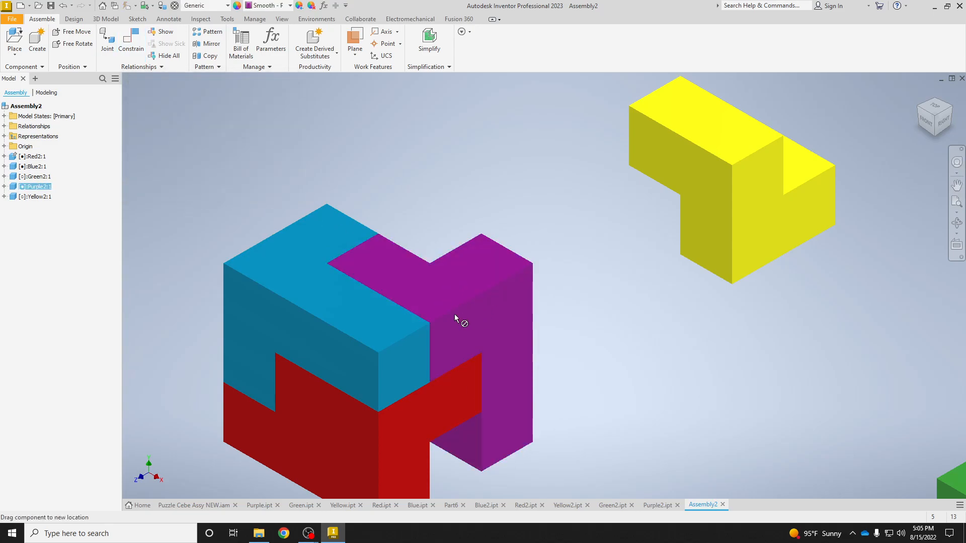
{"action": "scroll", "coordinate": [556, 270], "scroll_direction": "up", "scroll_amount": 3}
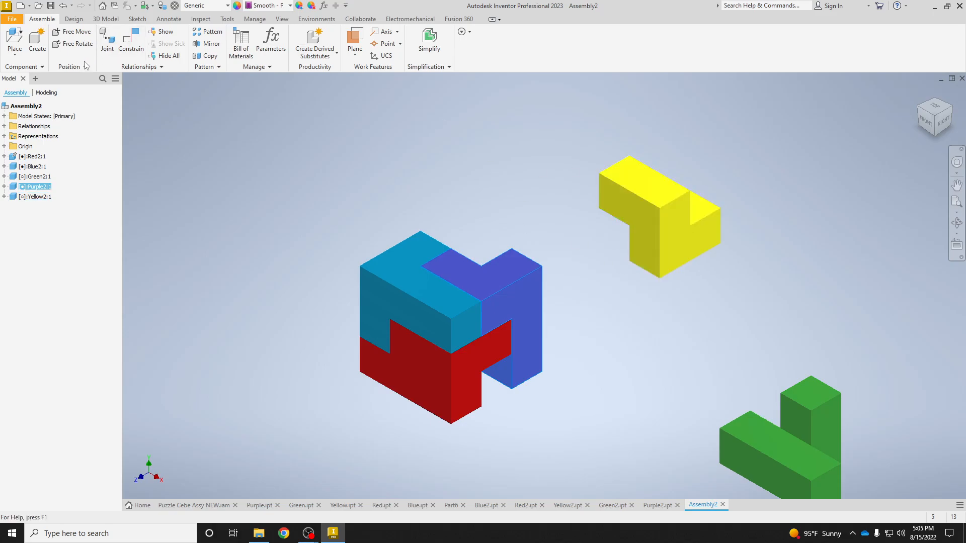
Free-rotate the yellow piece until its long bar stands upright with the short arm at its base pointing toward the front-left
{"action": "left_click", "coordinate": [72, 43]}
{"action": "left_click", "coordinate": [667, 239]}
{"action": "left_click_drag", "start_coordinate": [666, 238], "coordinate": [718, 250]}
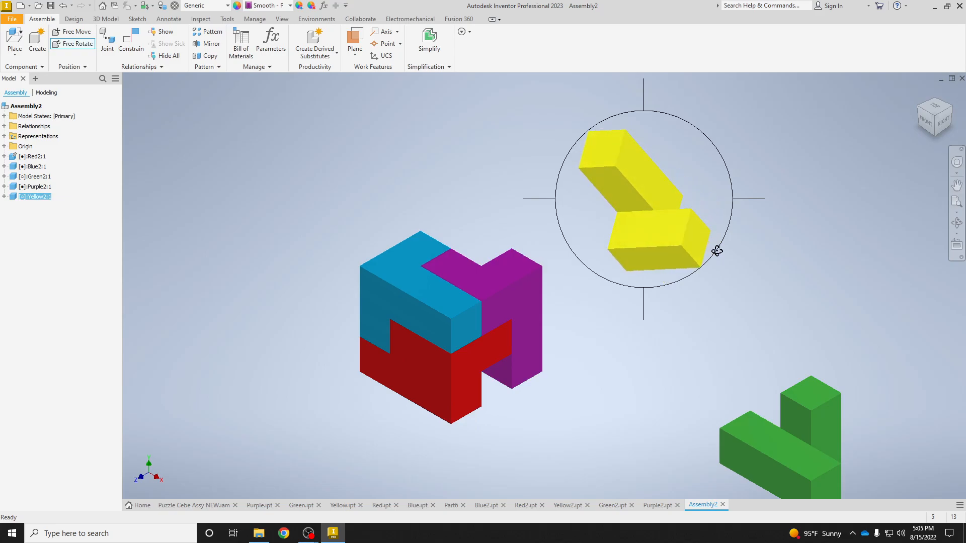
{"action": "left_click_drag", "start_coordinate": [585, 193], "coordinate": [626, 137]}
{"action": "left_click_drag", "start_coordinate": [679, 262], "coordinate": [620, 274]}
{"action": "left_click_drag", "start_coordinate": [667, 213], "coordinate": [679, 206]}
{"action": "left_click_drag", "start_coordinate": [745, 135], "coordinate": [766, 197]}
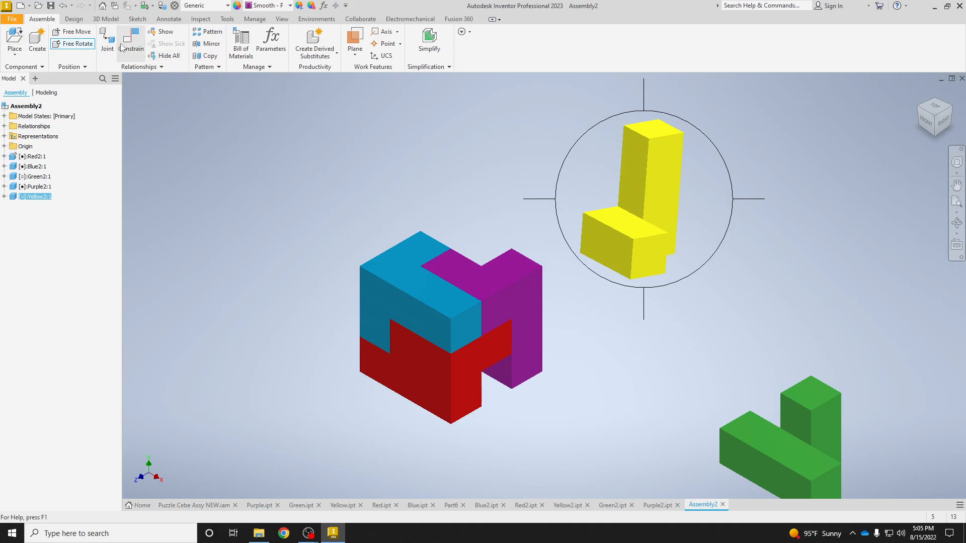
Mate the vertical end edge of the yellow piece's lower arm to the red piece's lower vertical edge with 0.000 in offset
{"action": "left_click", "coordinate": [132, 44]}
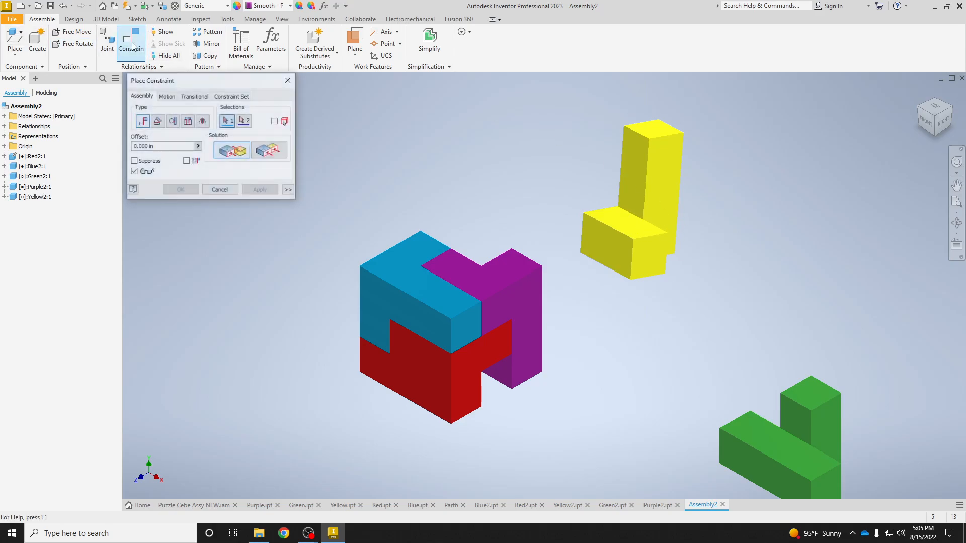
{"action": "left_click", "coordinate": [635, 257]}
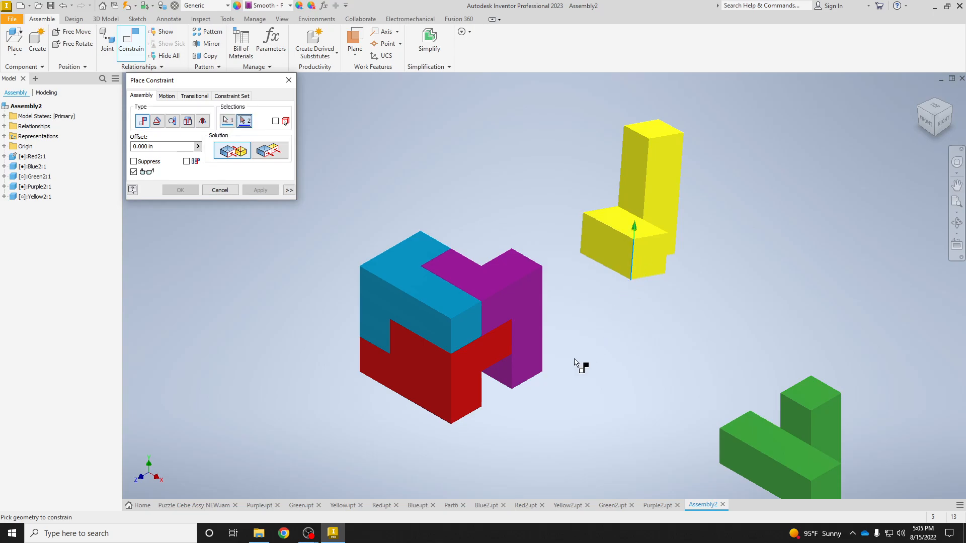
{"action": "left_click", "coordinate": [484, 394]}
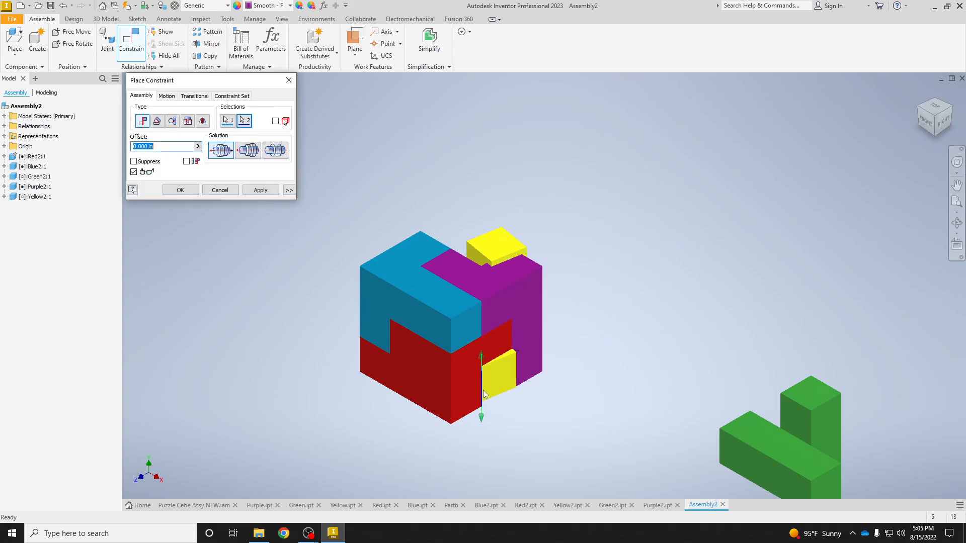
{"action": "left_click", "coordinate": [271, 191]}
Mate the top edge of the yellow upright to the purple piece's inner top edge with 0.000 in offset
{"action": "scroll", "coordinate": [502, 287], "scroll_direction": "up", "scroll_amount": 3}
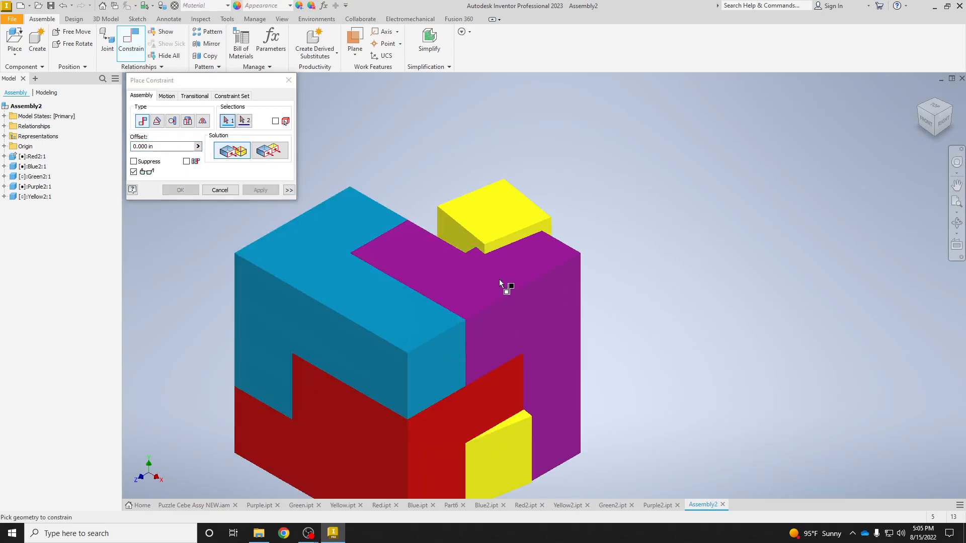
{"action": "left_click", "coordinate": [466, 233]}
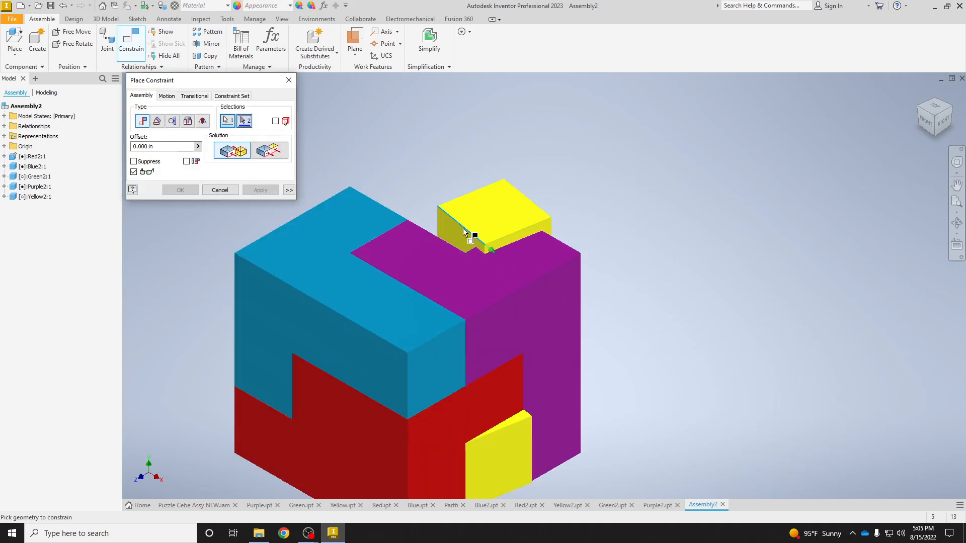
{"action": "left_click", "coordinate": [436, 237]}
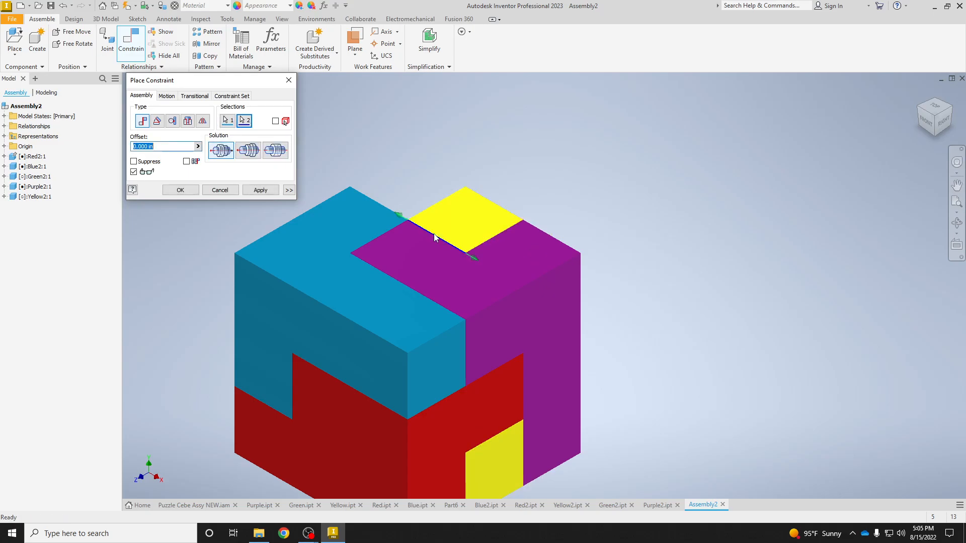
{"action": "left_click", "coordinate": [260, 190]}
{"action": "left_click", "coordinate": [219, 190]}
{"action": "left_click", "coordinate": [469, 215]}
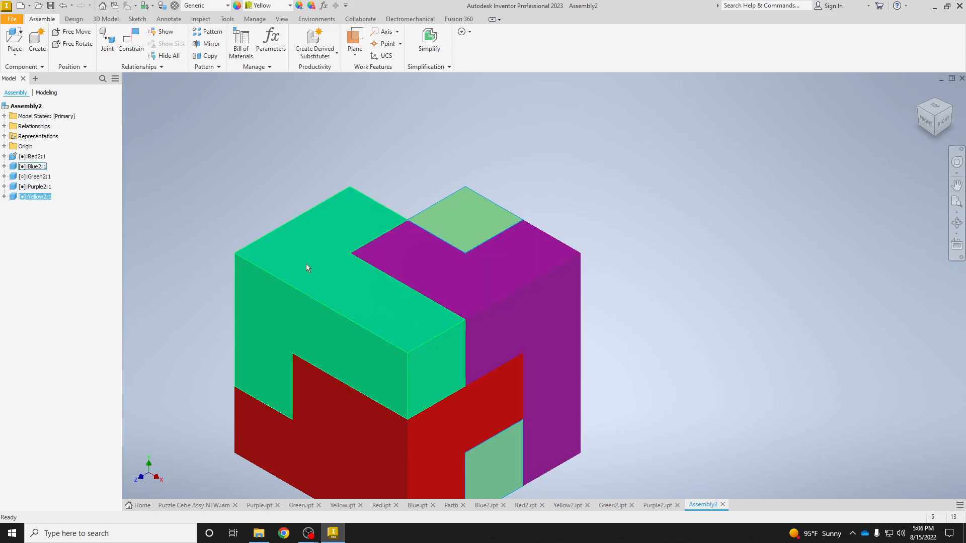
Move the green piece close to the cube and examine the remaining gap from the cube's back and left sides
{"action": "scroll", "coordinate": [298, 262], "scroll_direction": "down", "scroll_amount": 3}
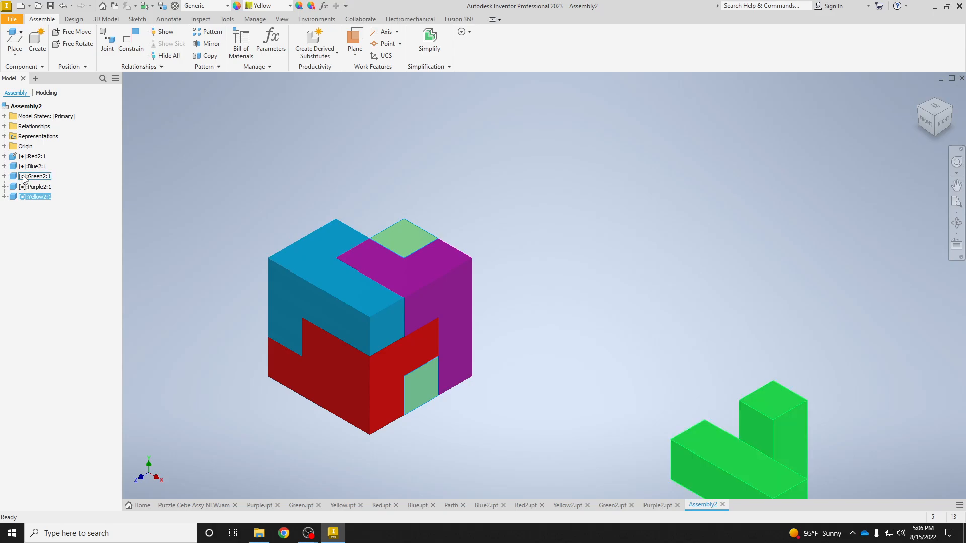
{"action": "left_click_drag", "start_coordinate": [783, 417], "coordinate": [568, 188]}
{"action": "left_click", "coordinate": [937, 99]}
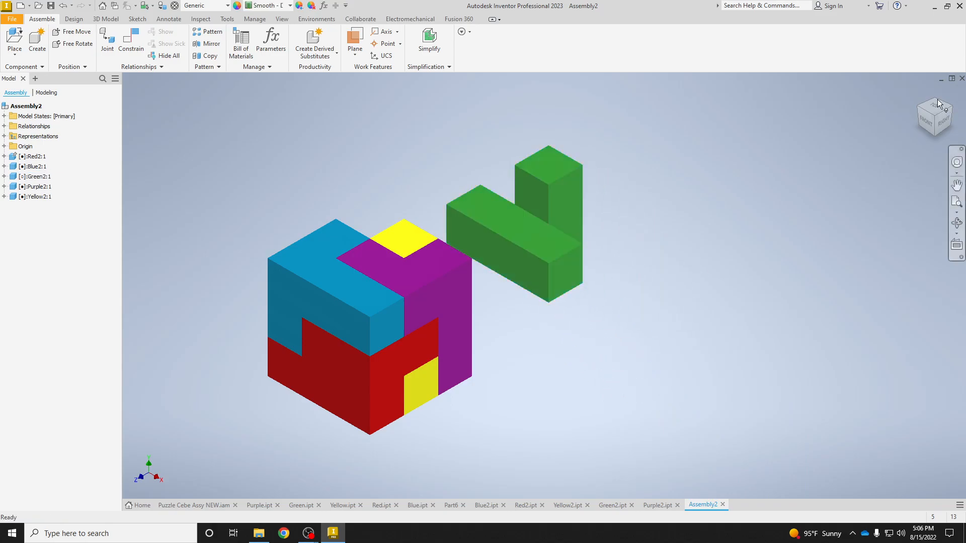
{"action": "left_click", "coordinate": [936, 99]}
{"action": "middle_click_drag", "start_coordinate": [808, 330], "coordinate": [683, 255]}
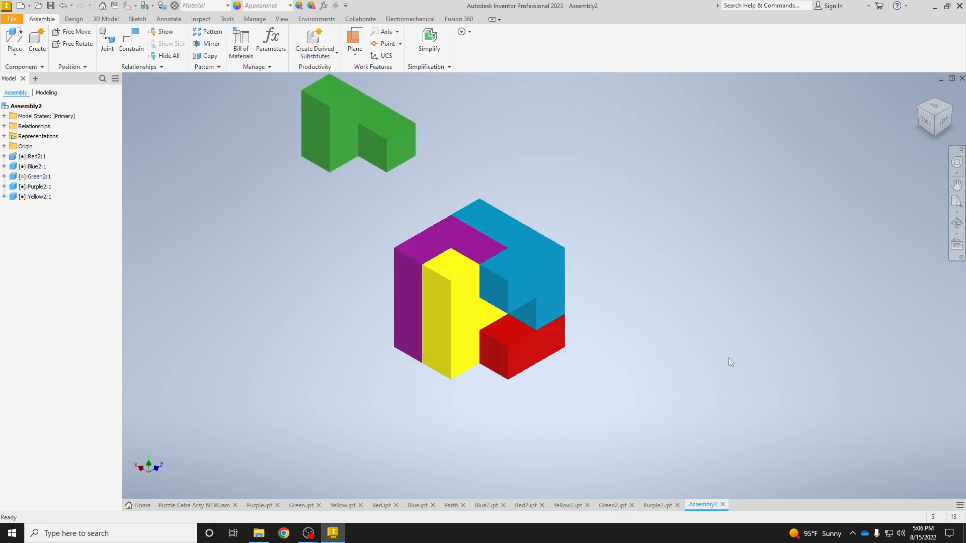
{"action": "left_click", "coordinate": [509, 305]}
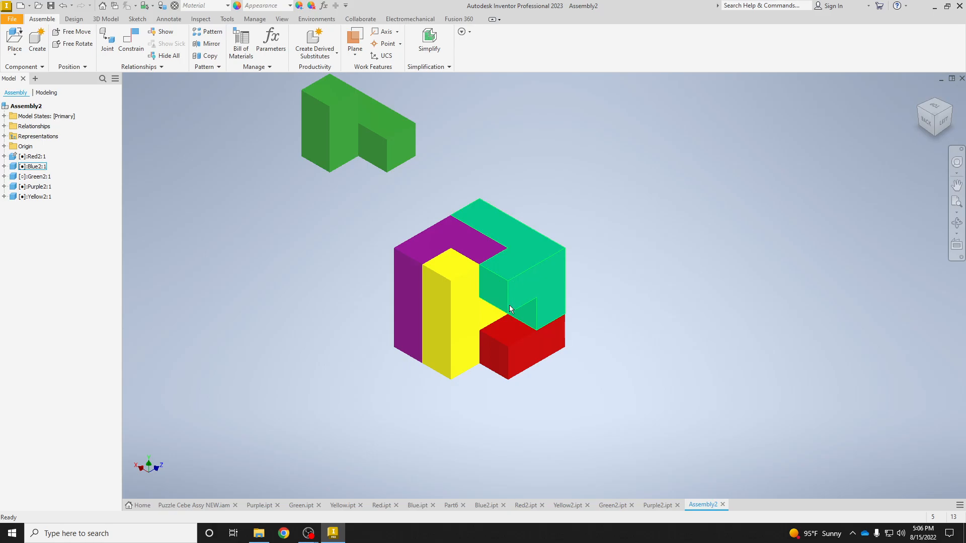
{"action": "scroll", "coordinate": [509, 305], "scroll_direction": "up", "scroll_amount": 3}
{"action": "left_click", "coordinate": [742, 339]}
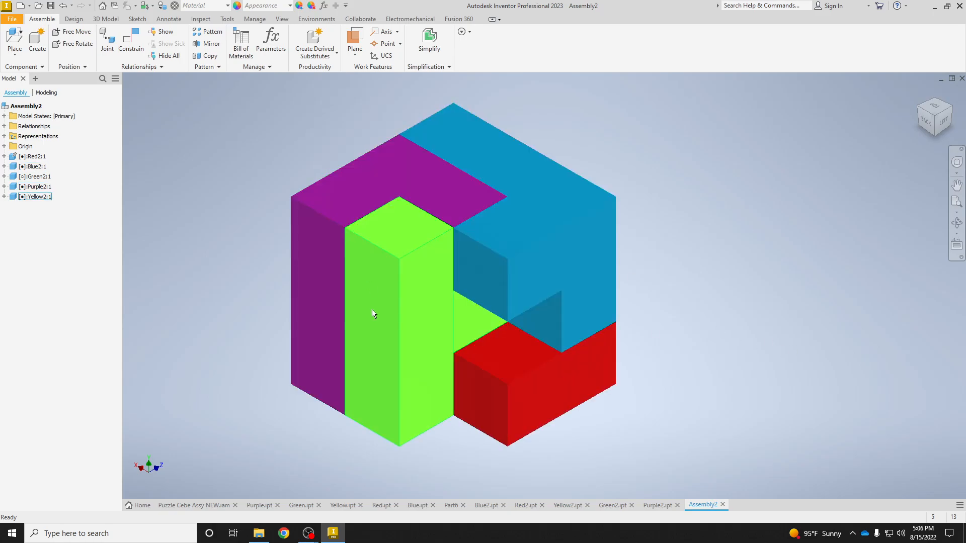
{"action": "left_click", "coordinate": [431, 250]}
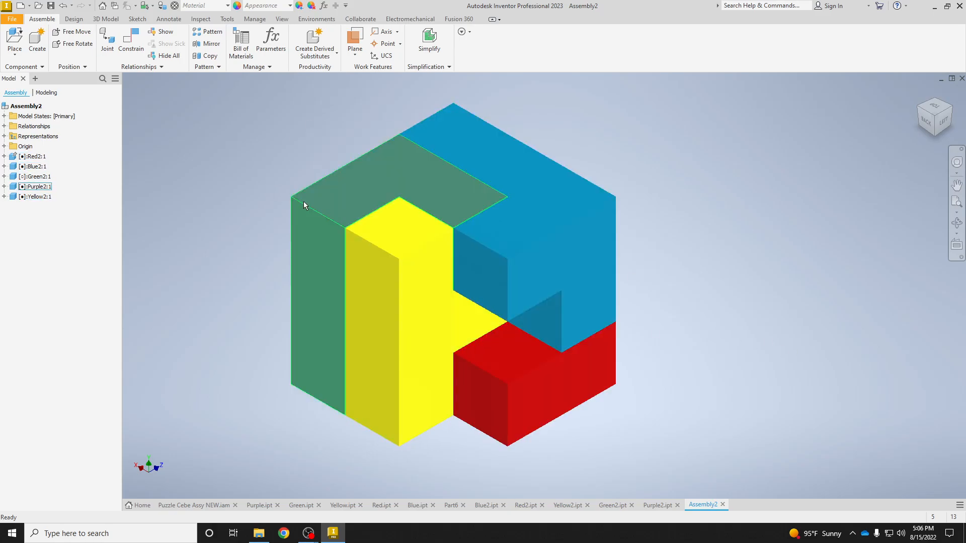
Set the assembly's visual style to Shaded with Edges
{"action": "left_click", "coordinate": [283, 19]}
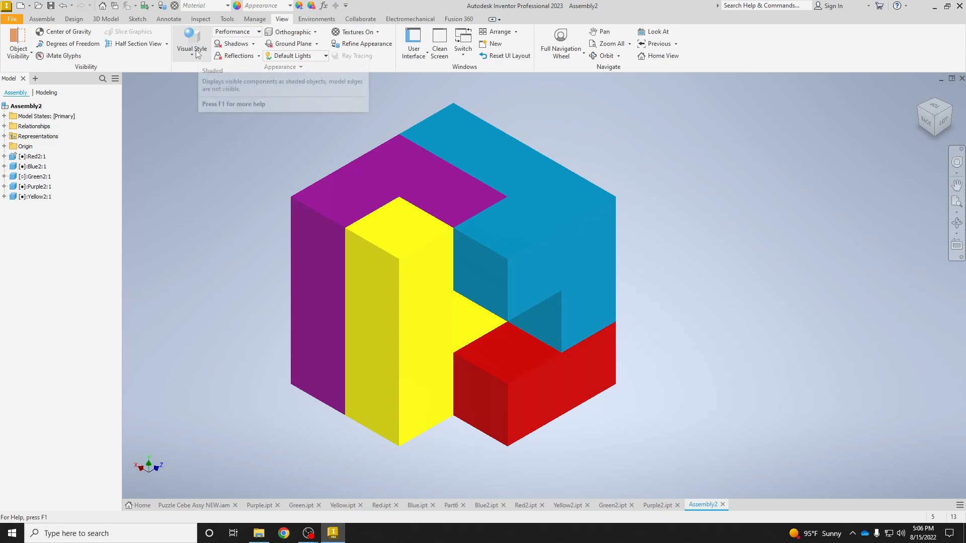
{"action": "left_click", "coordinate": [195, 51]}
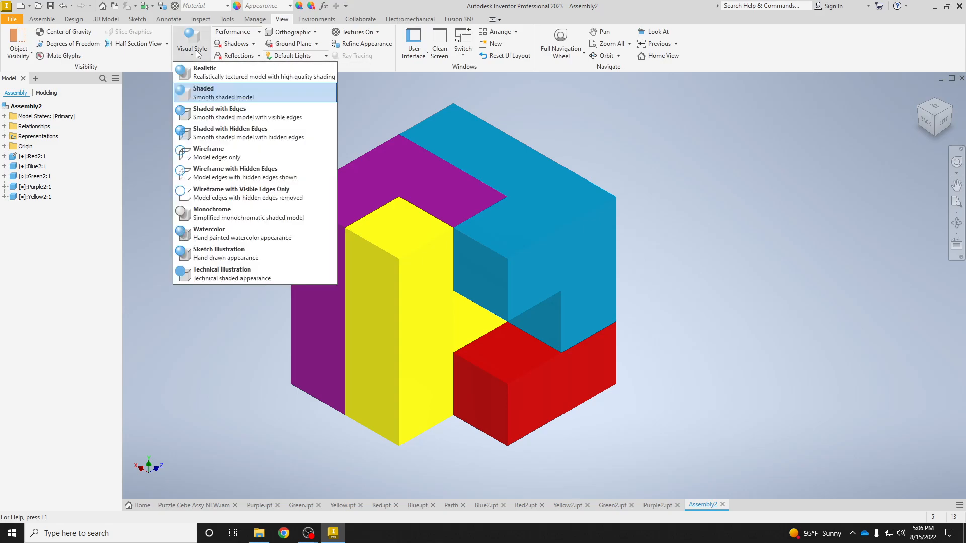
{"action": "left_click", "coordinate": [206, 115]}
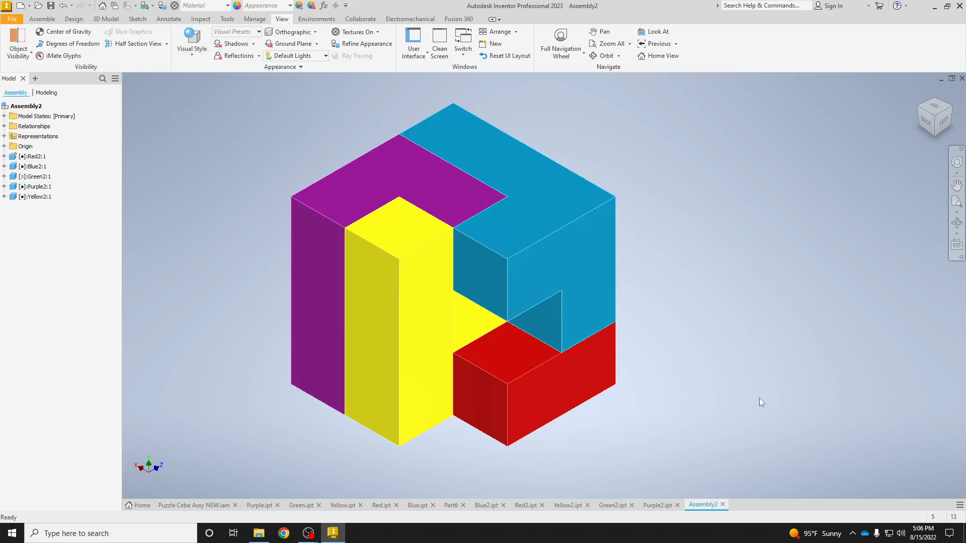
{"action": "left_click", "coordinate": [548, 271]}
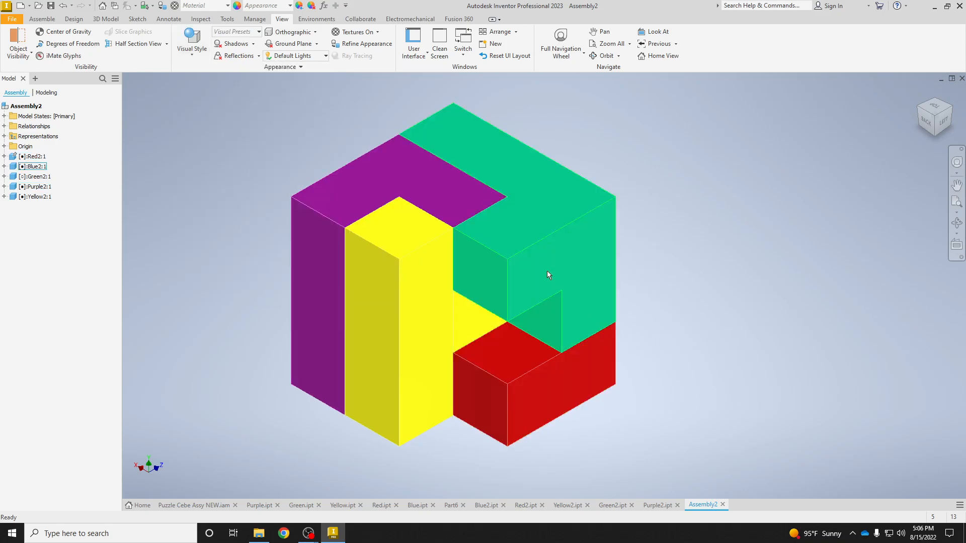
Preview the Wireframe, Watercolor, Sketch Illustration, Technical Illustration and Monochrome visual styles and return to Shaded with Edges
{"action": "left_click", "coordinate": [206, 49]}
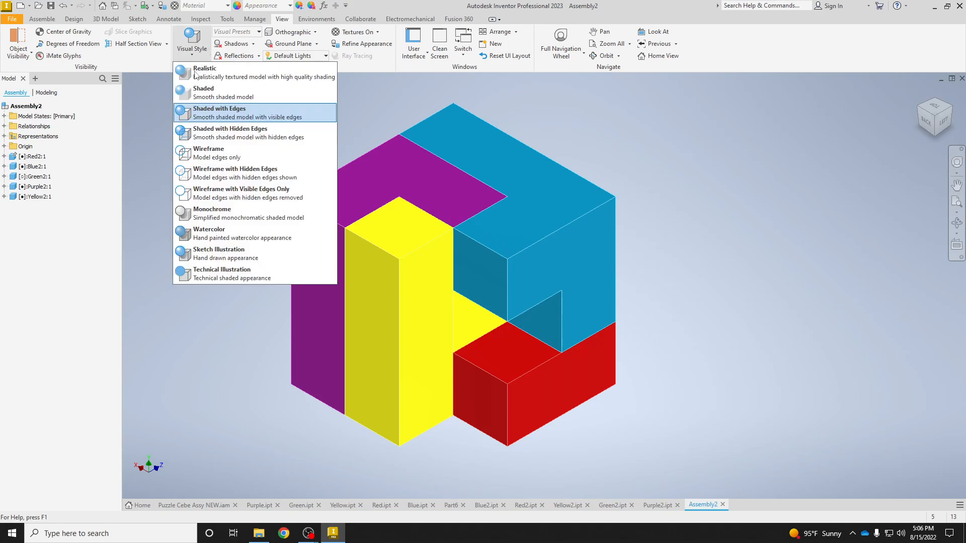
{"action": "left_click", "coordinate": [252, 158]}
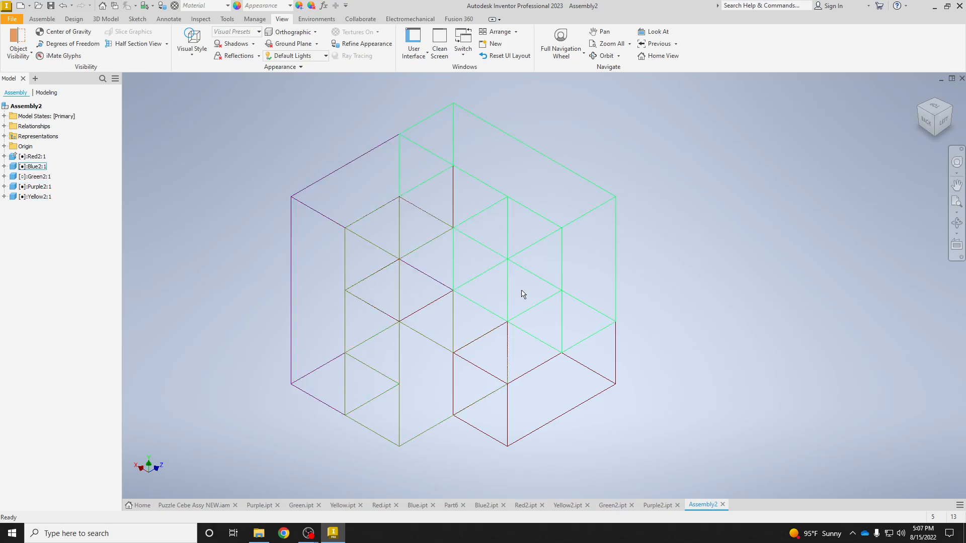
{"action": "left_click", "coordinate": [195, 53]}
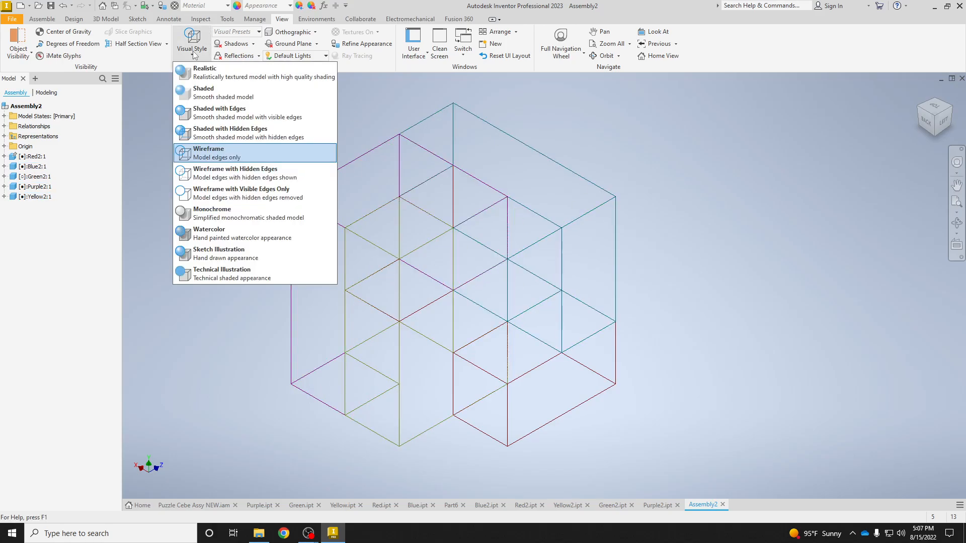
{"action": "left_click", "coordinate": [238, 237]}
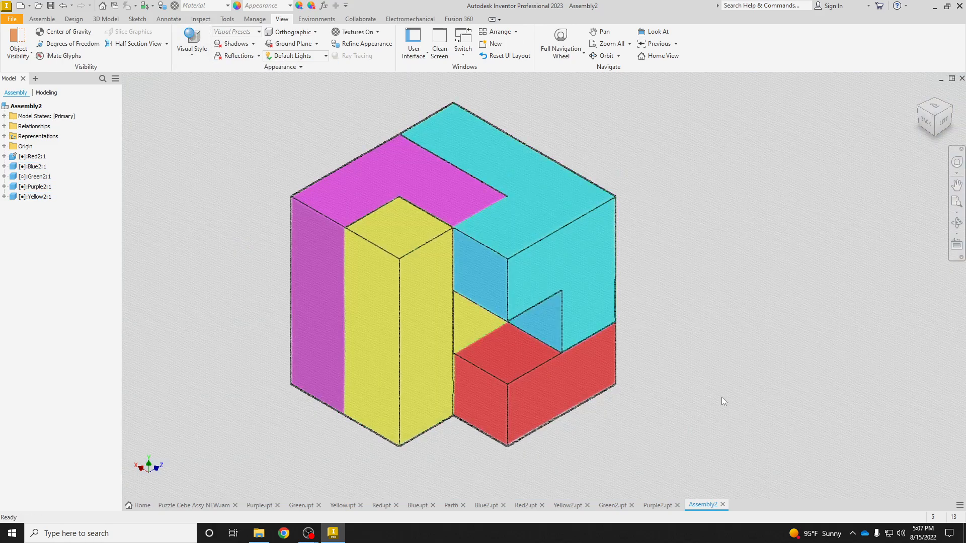
{"action": "left_click", "coordinate": [195, 60]}
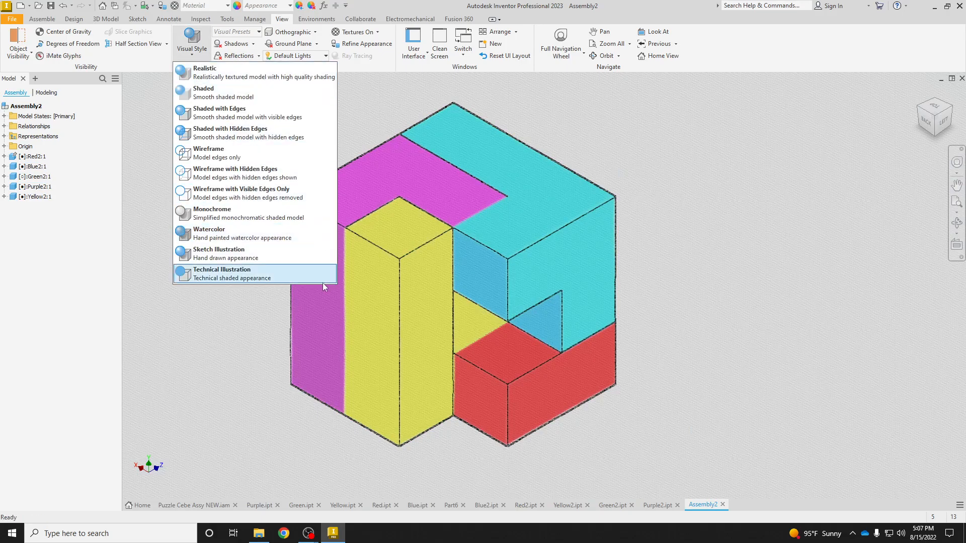
{"action": "left_click", "coordinate": [241, 253]}
{"action": "left_click", "coordinate": [192, 45]}
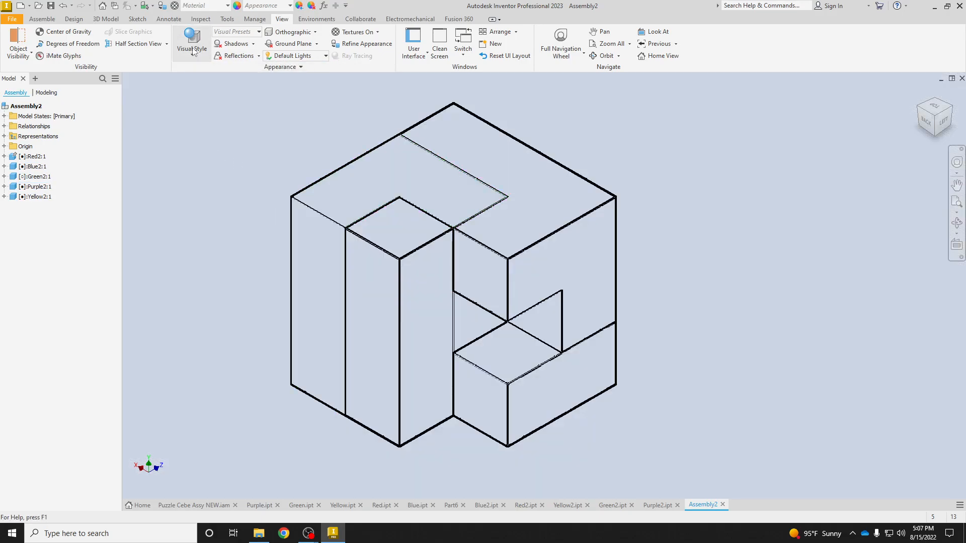
{"action": "left_click", "coordinate": [225, 275]}
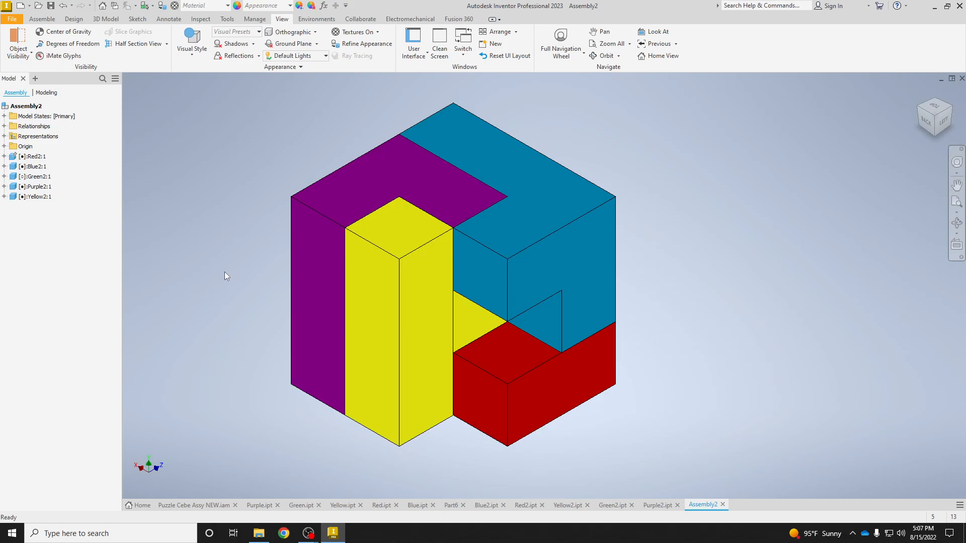
{"action": "left_click", "coordinate": [193, 45]}
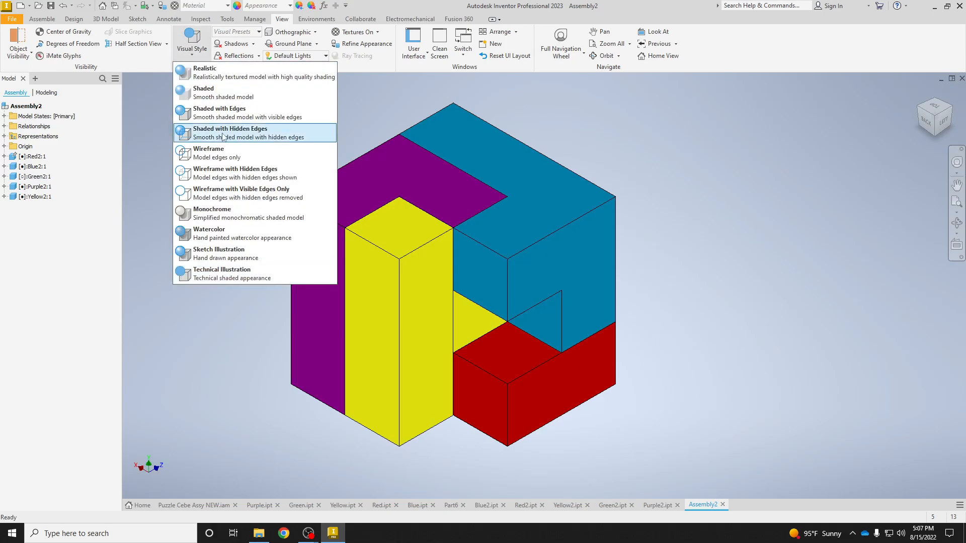
{"action": "left_click", "coordinate": [247, 214]}
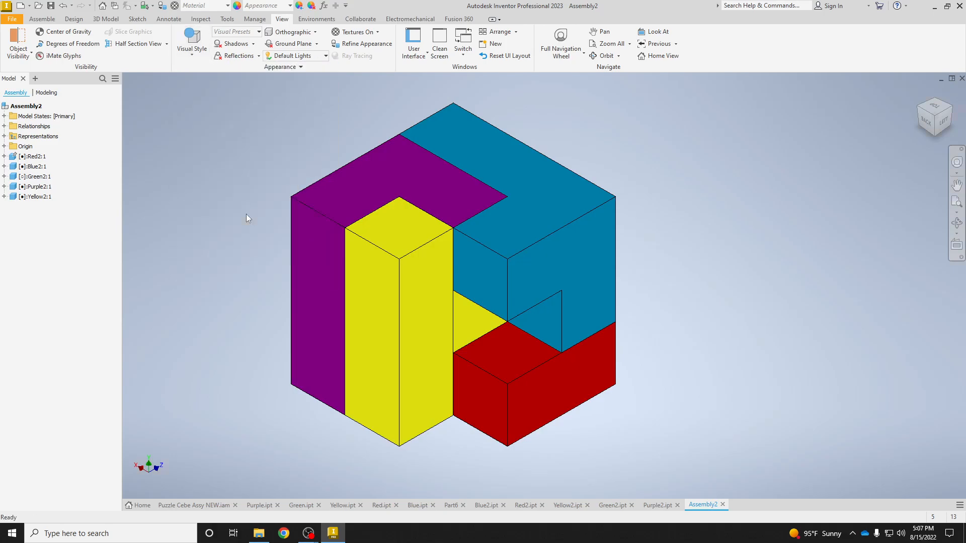
{"action": "left_click", "coordinate": [191, 41]}
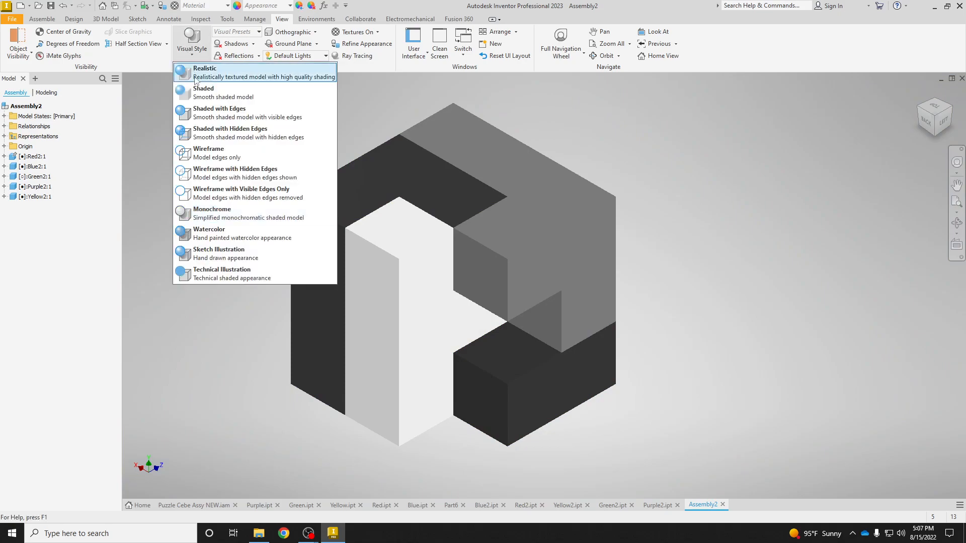
{"action": "left_click", "coordinate": [219, 113]}
{"action": "left_click", "coordinate": [207, 43]}
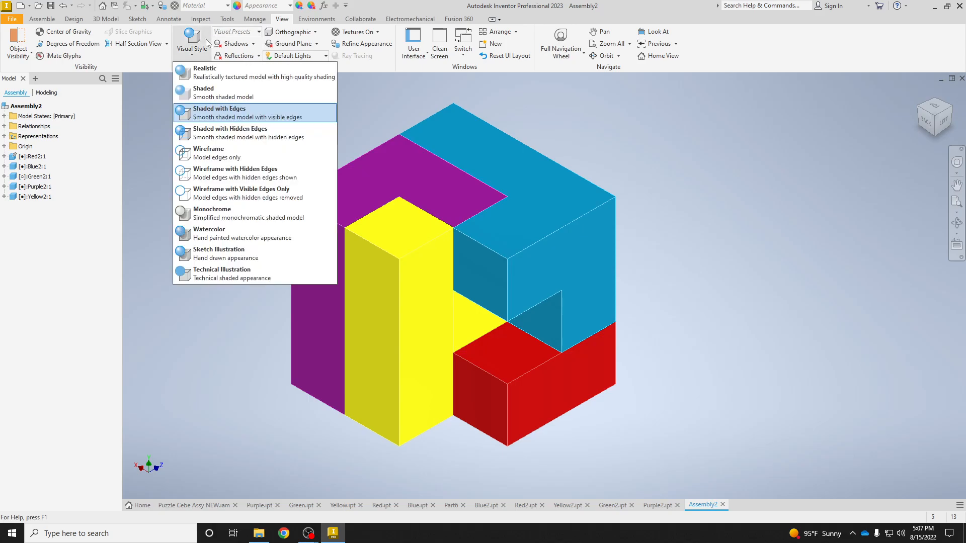
{"action": "left_click", "coordinate": [735, 212]}
Move the green piece down beside the purple and yellow side of the cube
{"action": "scroll", "coordinate": [547, 219], "scroll_direction": "up", "scroll_amount": 3}
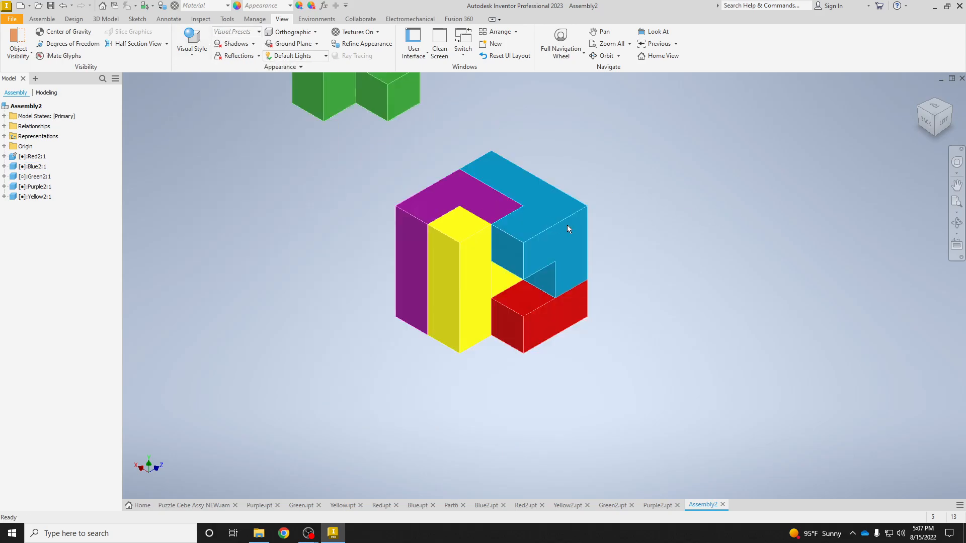
{"action": "left_click_drag", "start_coordinate": [340, 93], "coordinate": [308, 344]}
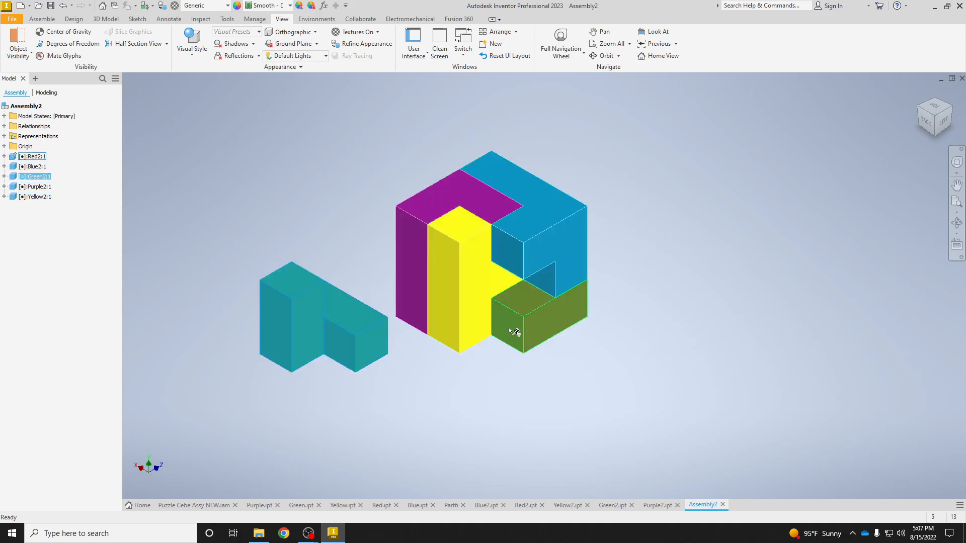
Free-rotate the green piece so its long leg stands upright and its side block points toward the cube
{"action": "left_click", "coordinate": [52, 19]}
{"action": "left_click", "coordinate": [71, 44]}
{"action": "left_click_drag", "start_coordinate": [246, 276], "coordinate": [367, 193]}
{"action": "mouse_move", "coordinate": [293, 300]}
{"action": "left_mouse_down"}
{"action": "mouse_move", "coordinate": [298, 274]}
{"action": "mouse_move", "coordinate": [299, 287]}
{"action": "left_mouse_up"}
{"action": "left_click_drag", "start_coordinate": [418, 382], "coordinate": [382, 407]}
{"action": "left_click_drag", "start_coordinate": [339, 350], "coordinate": [321, 366]}
{"action": "right_click", "coordinate": [348, 161]}
{"action": "left_click", "coordinate": [375, 156]}
{"action": "left_click", "coordinate": [501, 475]}
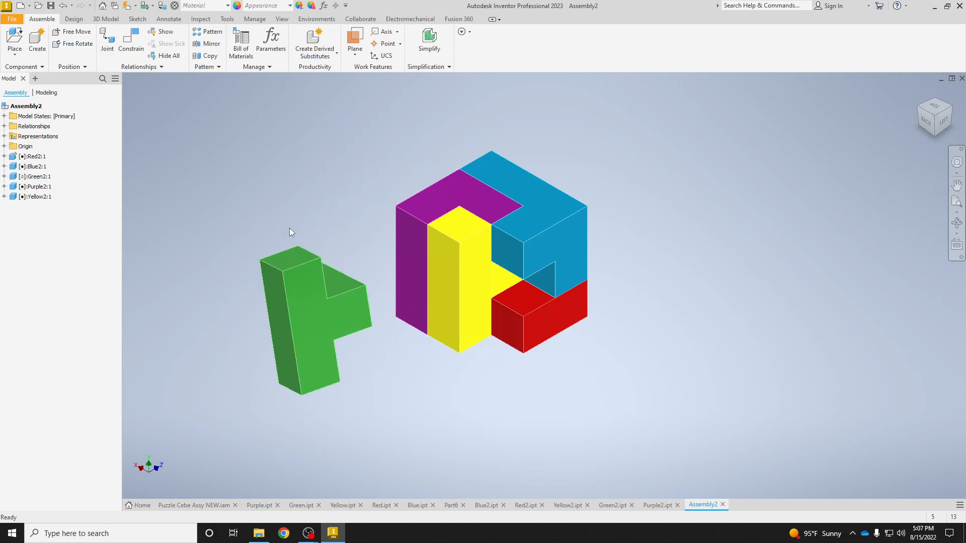
Mate the green piece's outer vertical edge to the yellow piece's front vertical edge with 0 in offset
{"action": "left_click", "coordinate": [132, 43]}
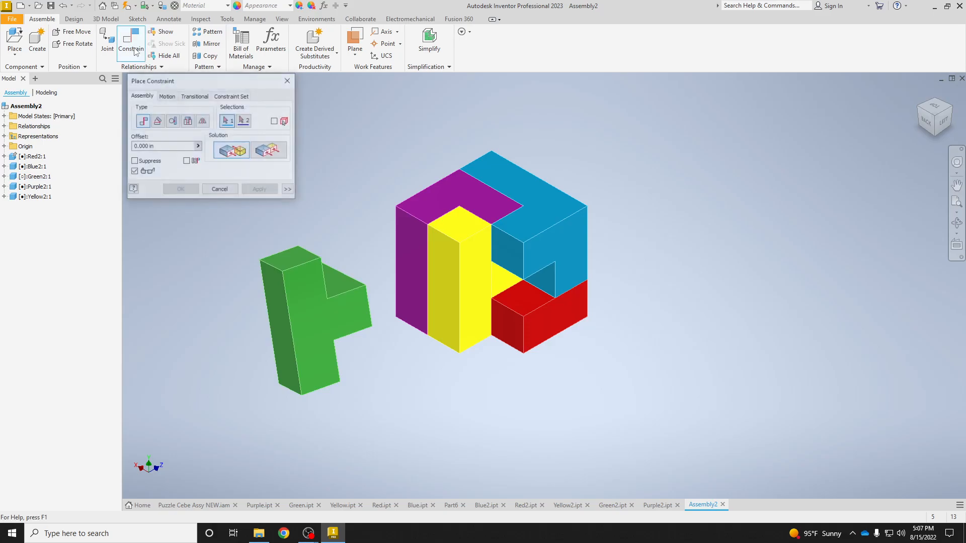
{"action": "left_click", "coordinate": [268, 326]}
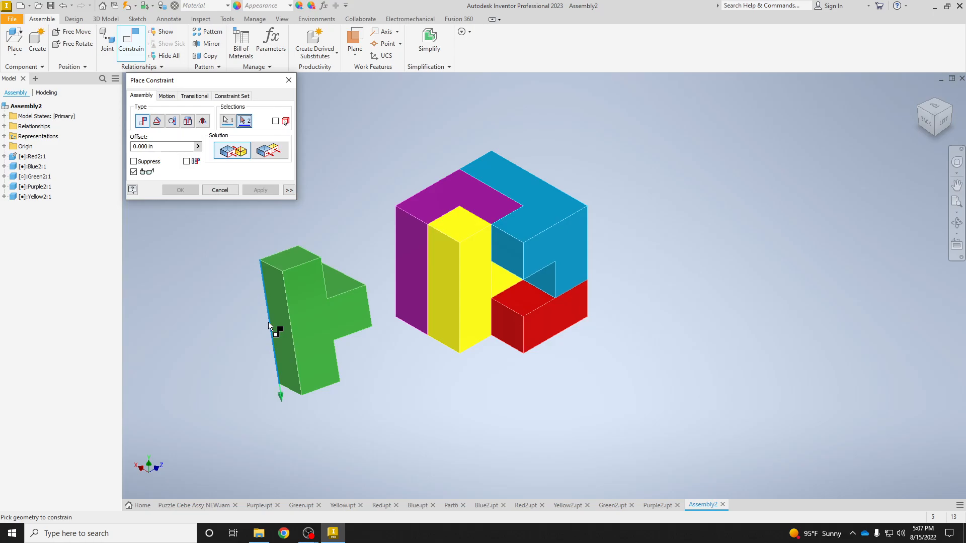
{"action": "left_click", "coordinate": [460, 296]}
{"action": "left_click", "coordinate": [260, 190]}
Mate the vertical end edge of the green side block to the vertical edge of the blue piece's notch
{"action": "scroll", "coordinate": [578, 316], "scroll_direction": "down", "scroll_amount": 4}
{"action": "scroll", "coordinate": [578, 316], "scroll_direction": "down", "scroll_amount": 3}
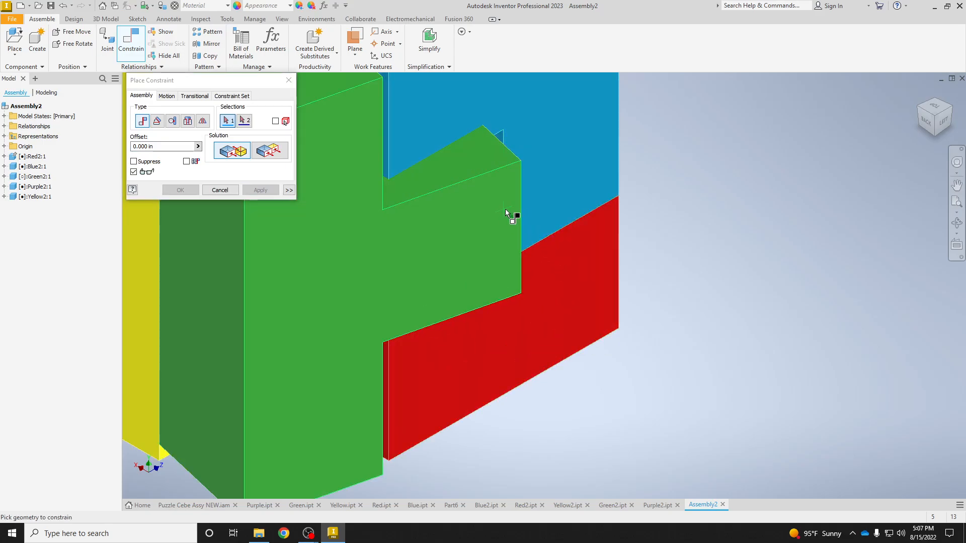
{"action": "left_click", "coordinate": [520, 202]}
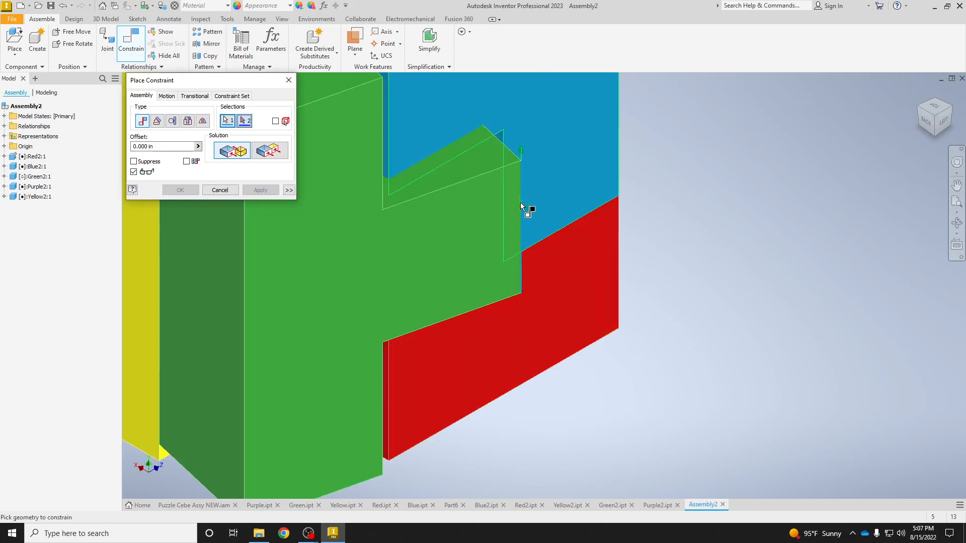
{"action": "left_click", "coordinate": [505, 136]}
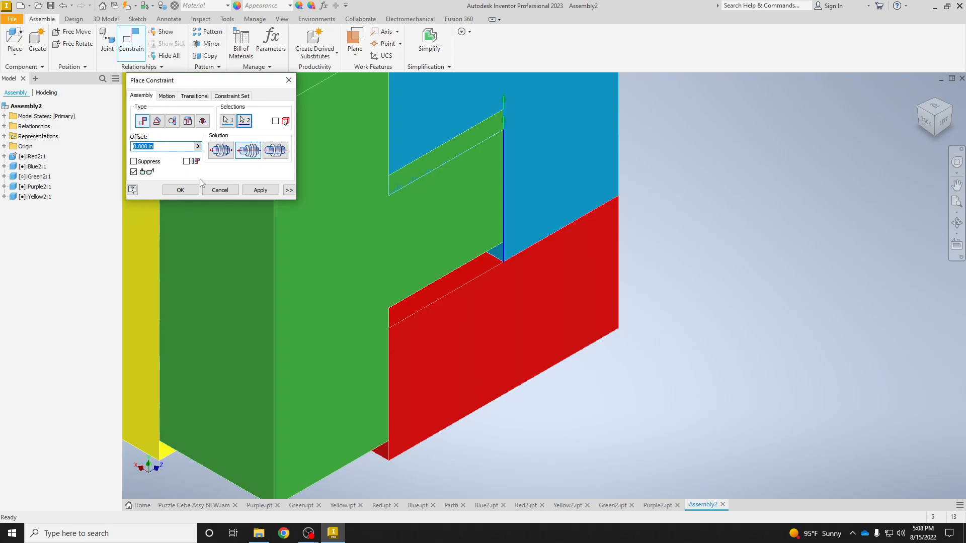
{"action": "left_click", "coordinate": [269, 193]}
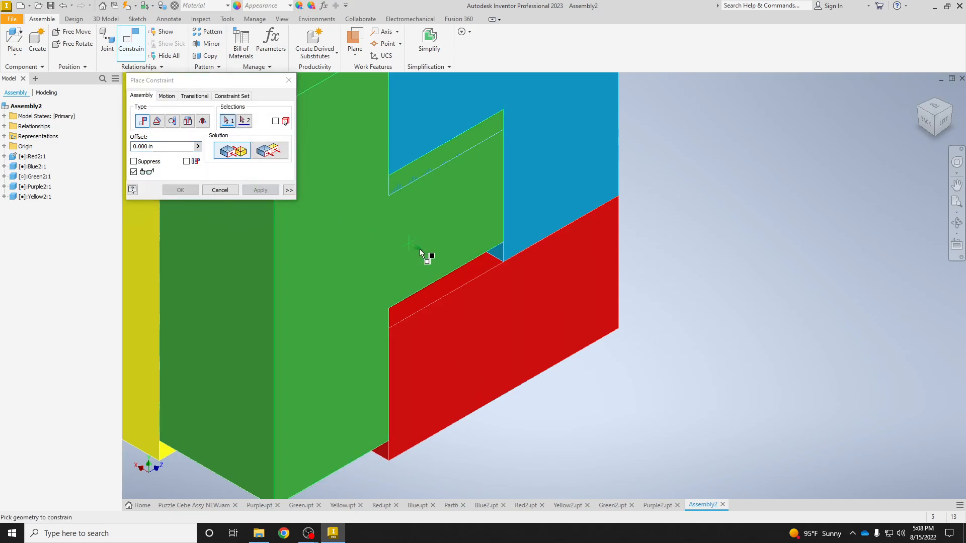
Mate the lower edge of the green side block to the red piece's upper edge and finish constraining
{"action": "left_click", "coordinate": [446, 284]}
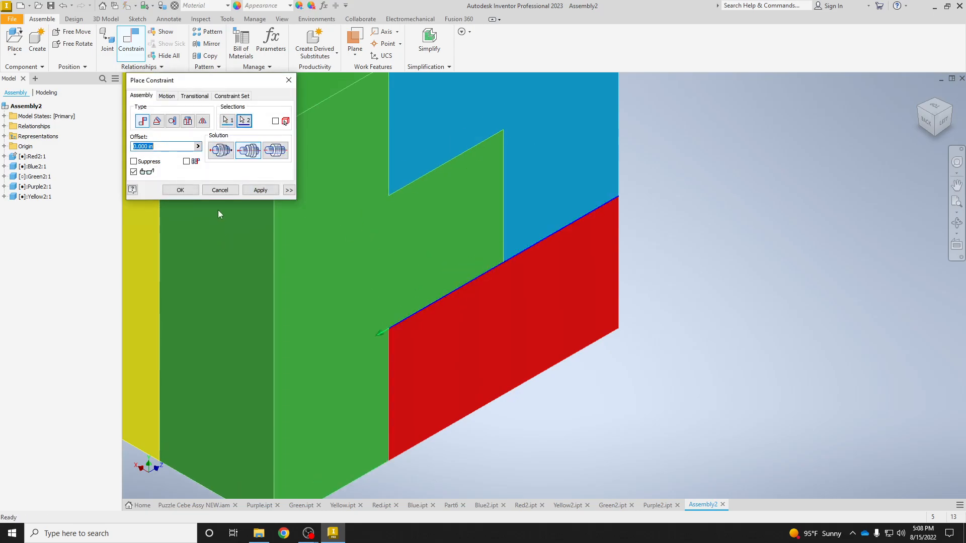
{"action": "left_click", "coordinate": [259, 190]}
{"action": "key", "text": "Escape"}
{"action": "scroll", "coordinate": [417, 265], "scroll_direction": "down", "scroll_amount": 5}
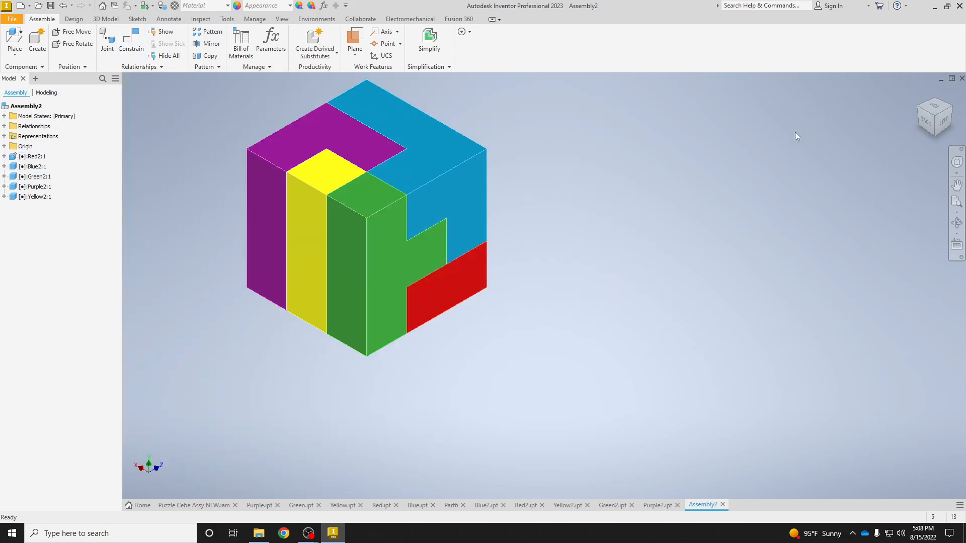
Show the cube from its opposite corner and save the assembly as Puzzle Cube NEW in the Puzzle Cube NEW folder
{"action": "left_click", "coordinate": [936, 103]}
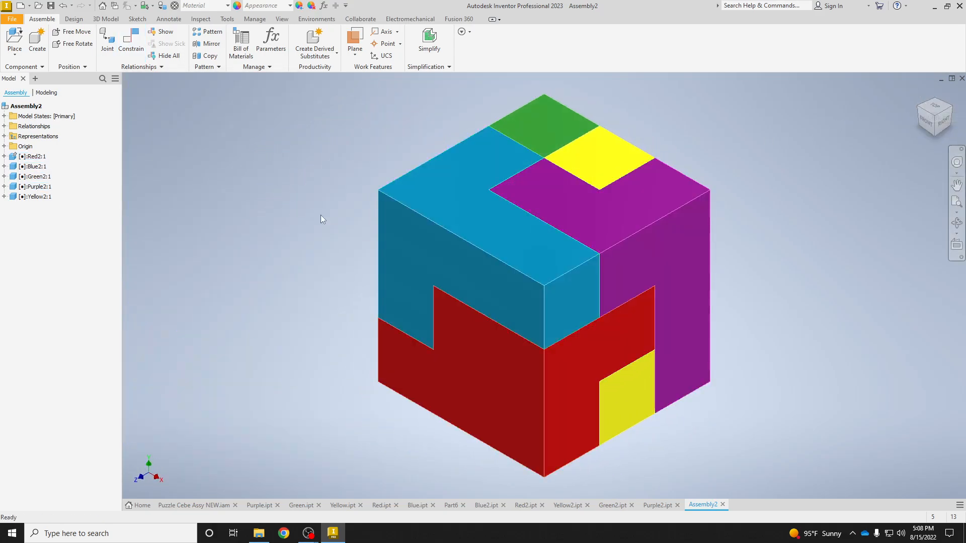
{"action": "left_click", "coordinate": [51, 6]}
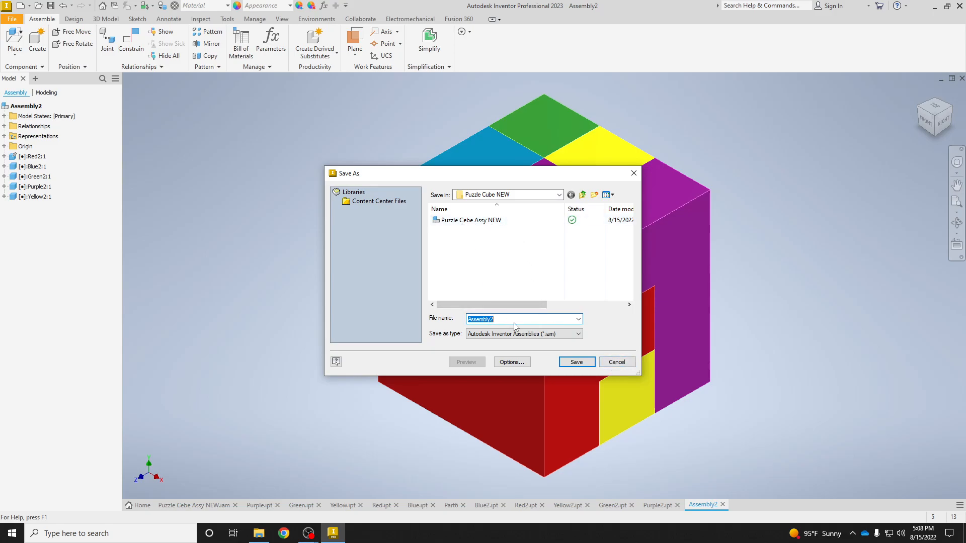
{"action": "type", "text": "Pu"}
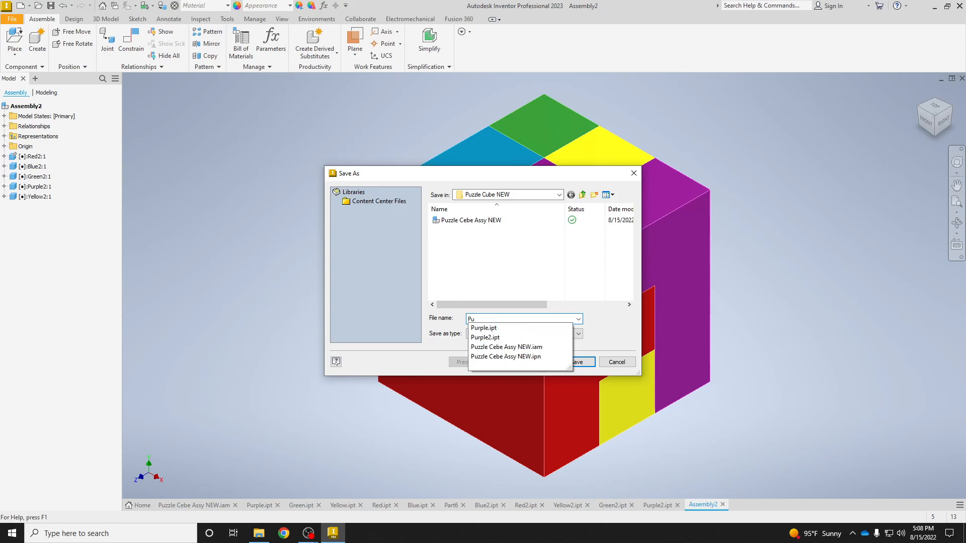
{"action": "type", "text": "zzle C"}
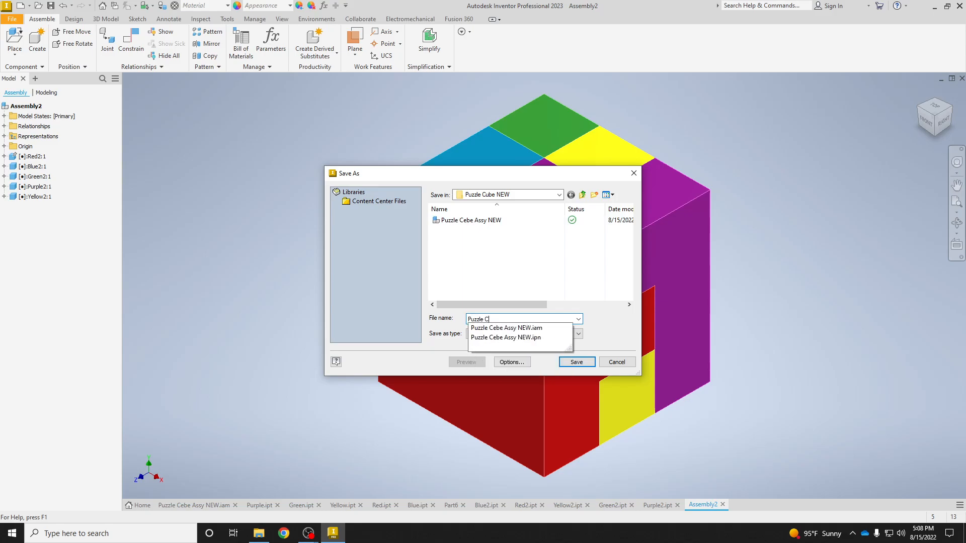
{"action": "type", "text": "ube NEW"}
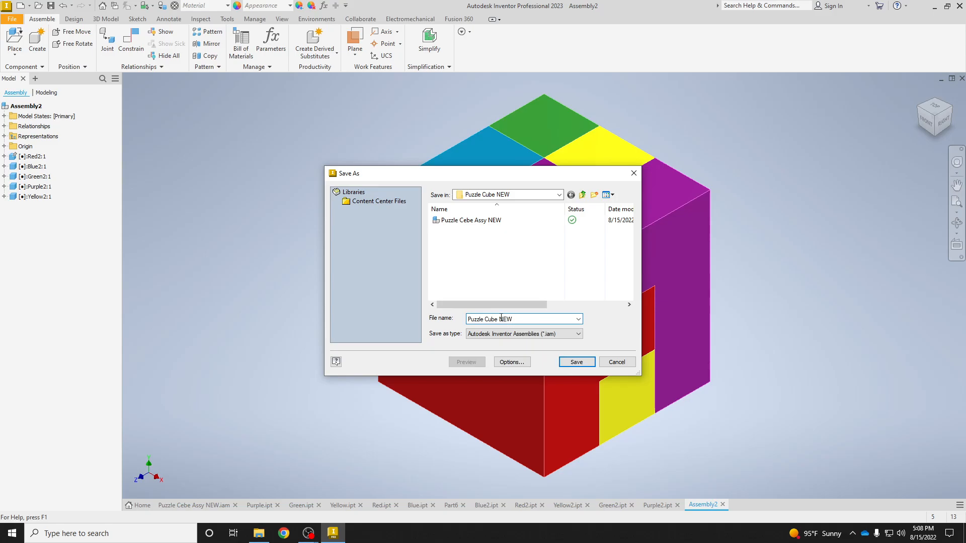
{"action": "left_click", "coordinate": [577, 362]}
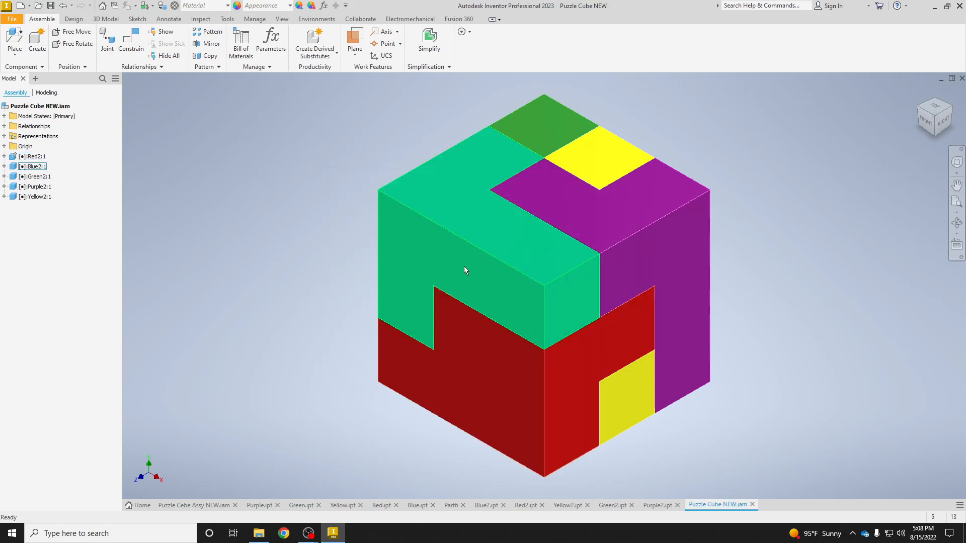
Create a presentation from the Standard.ipn template and insert the Puzzle Cube NEW assembly as its model
{"action": "middle_click_drag", "start_coordinate": [498, 286], "coordinate": [469, 273]}
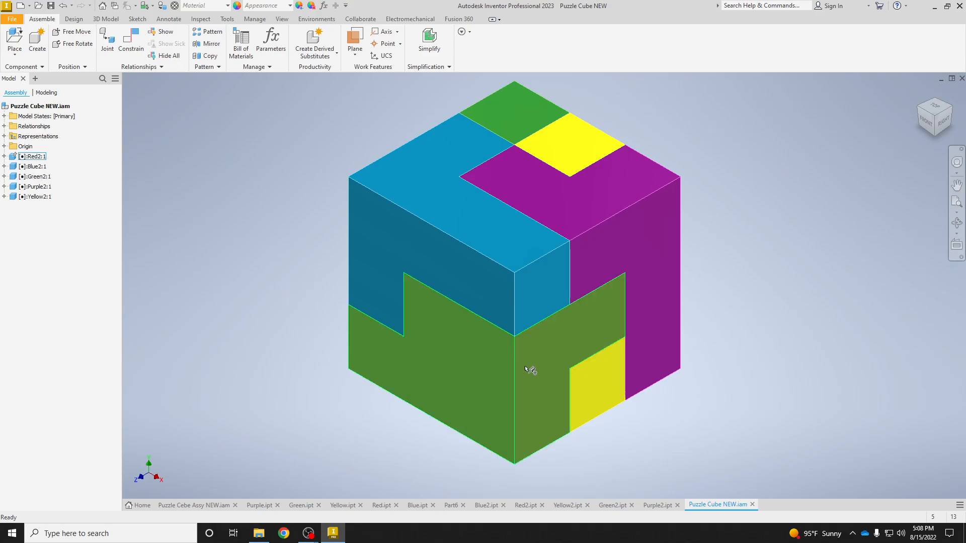
{"action": "left_click", "coordinate": [21, 6]}
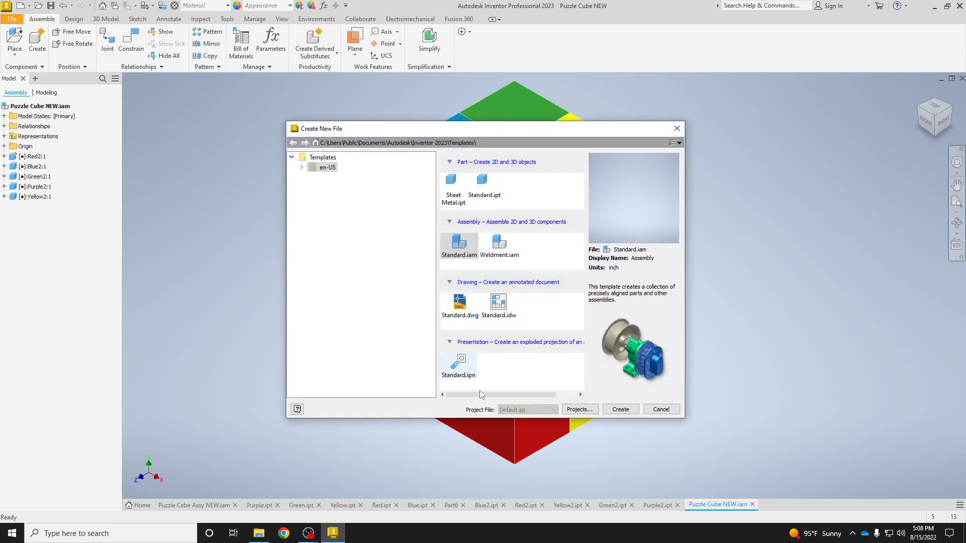
{"action": "left_click", "coordinate": [458, 366]}
{"action": "double_click", "coordinate": [459, 365]}
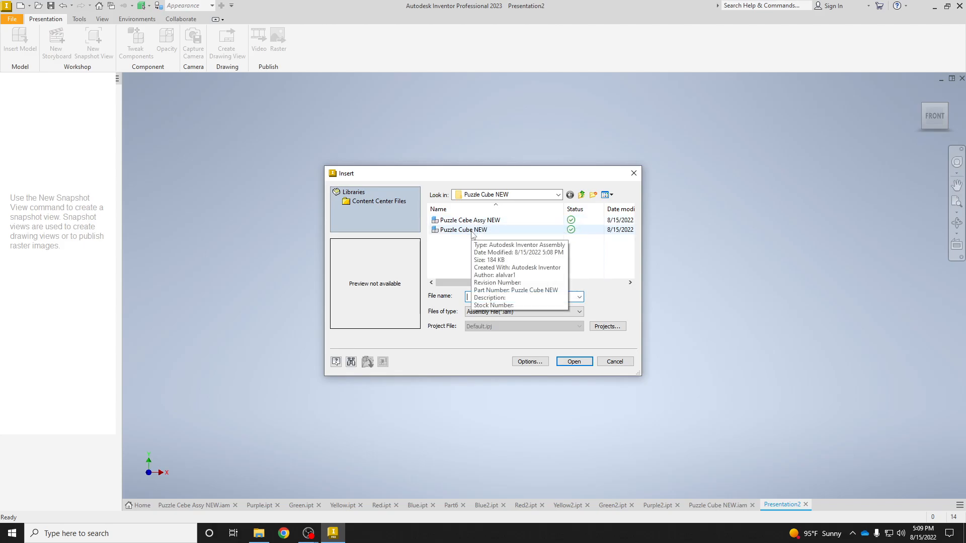
{"action": "left_click", "coordinate": [472, 231]}
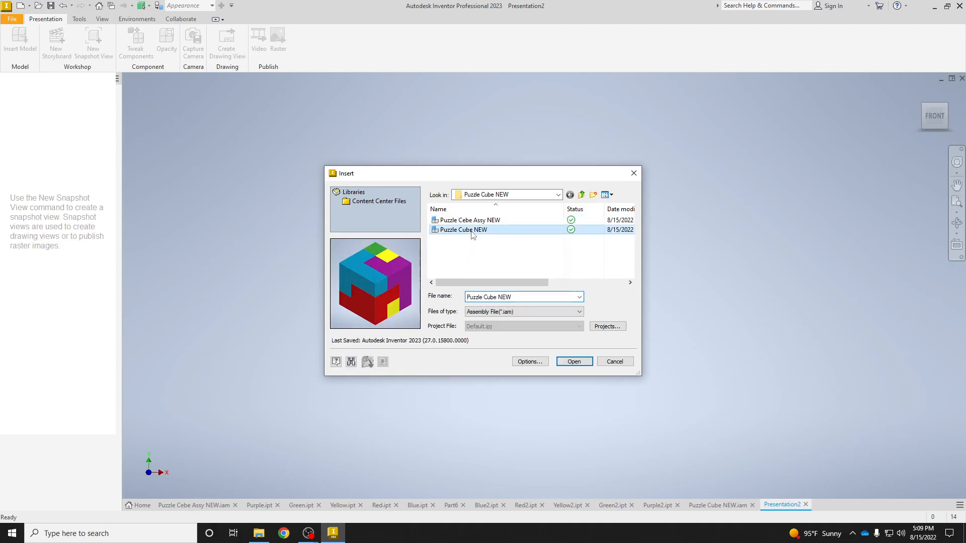
{"action": "left_click", "coordinate": [575, 362]}
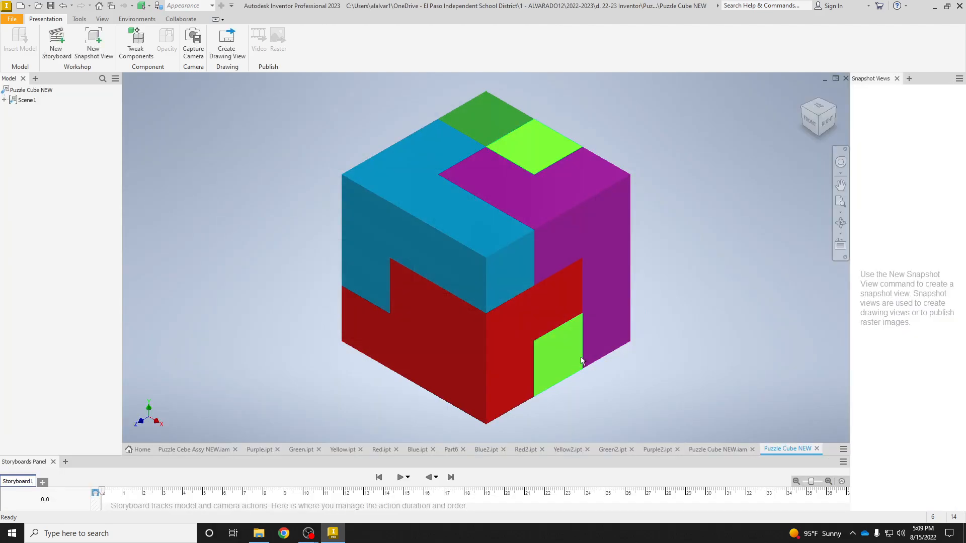
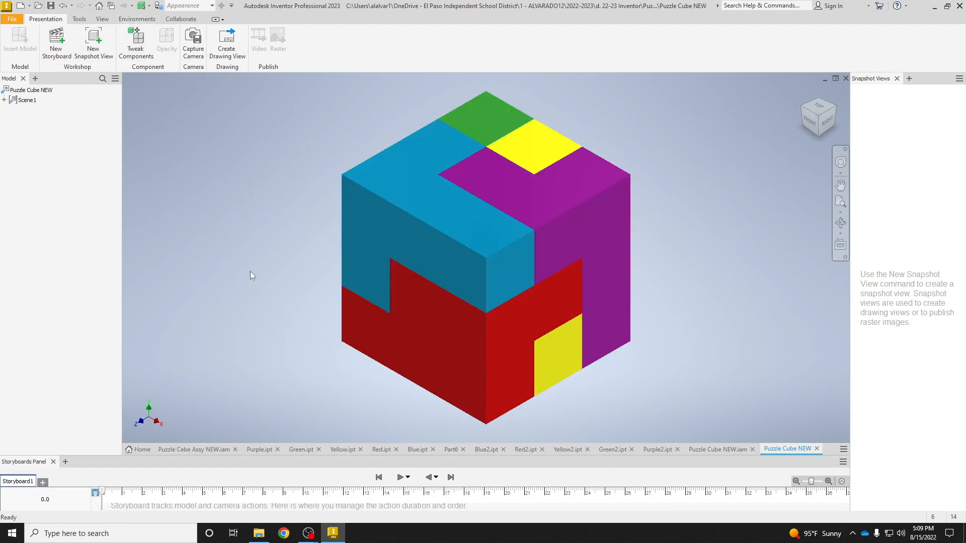
Tweak the blue piece out of the cube by -4 in along its X axis
{"action": "middle_click_drag", "start_coordinate": [479, 190], "coordinate": [417, 182]}
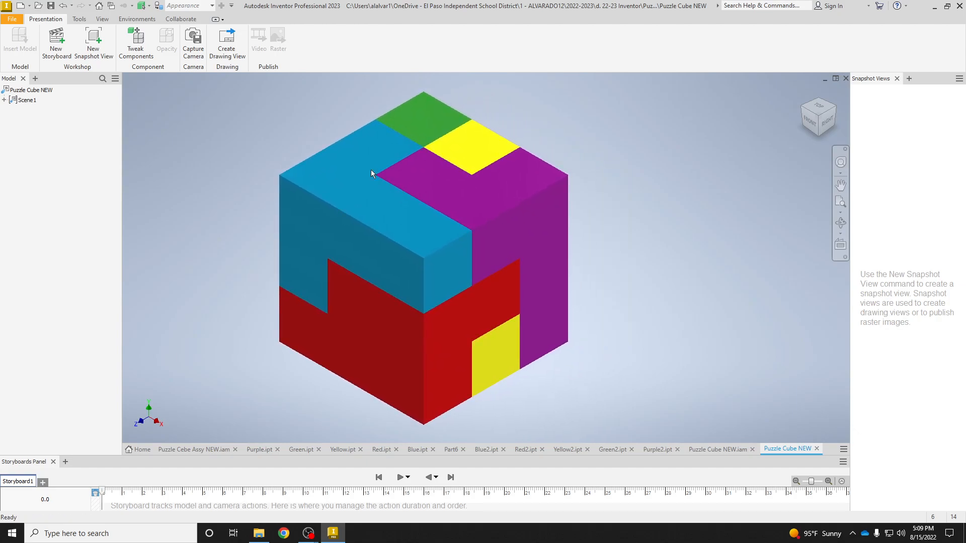
{"action": "left_click", "coordinate": [140, 57]}
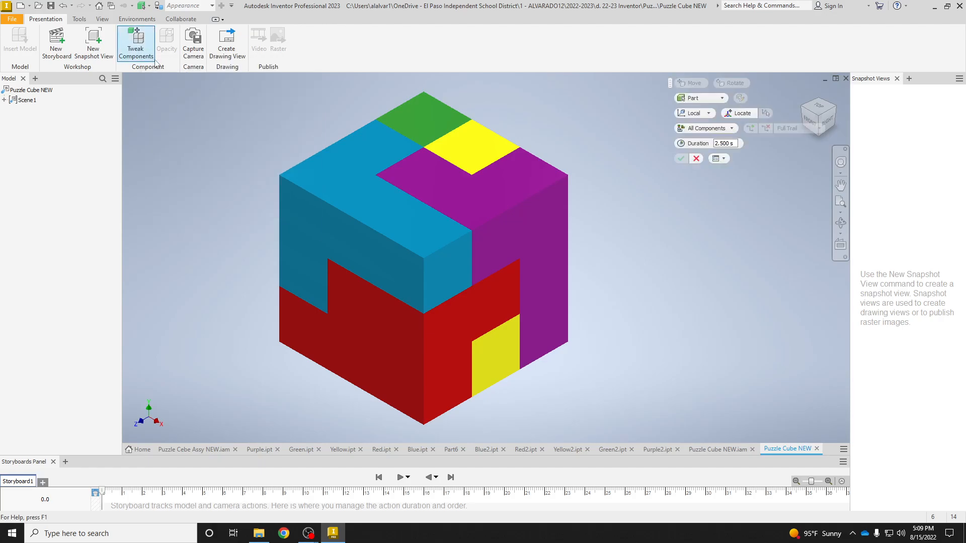
{"action": "left_click", "coordinate": [329, 178]}
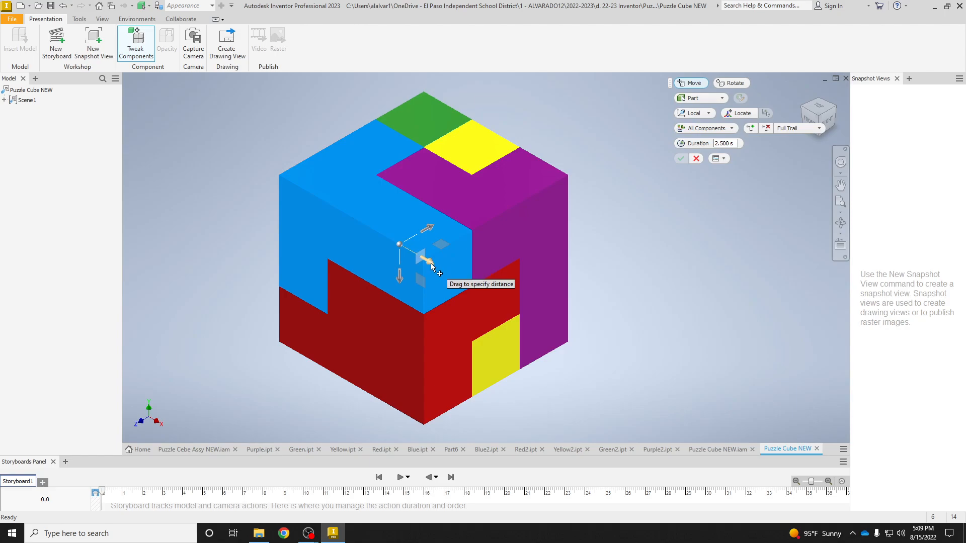
{"action": "left_click_drag", "start_coordinate": [431, 267], "coordinate": [286, 174]}
{"action": "type", "text": "-4"}
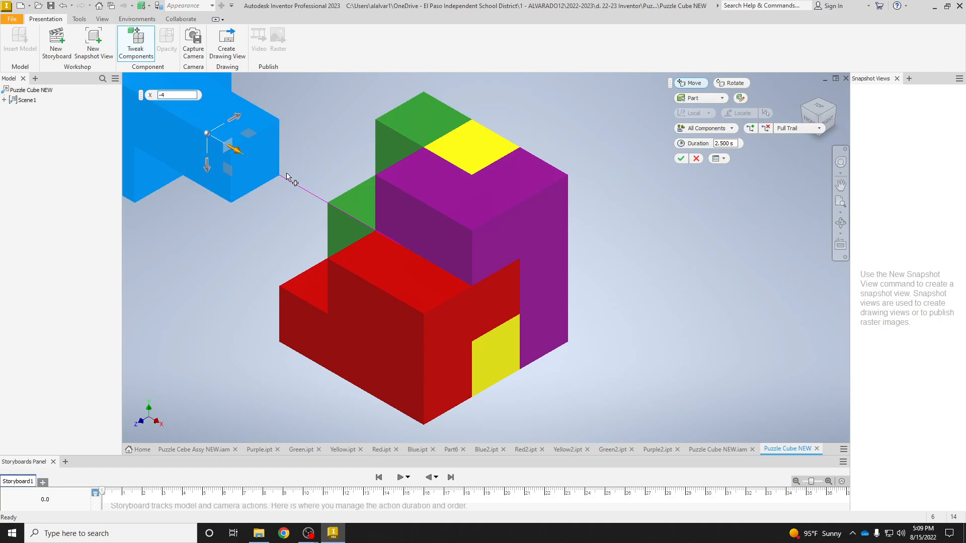
{"action": "key", "text": "Return"}
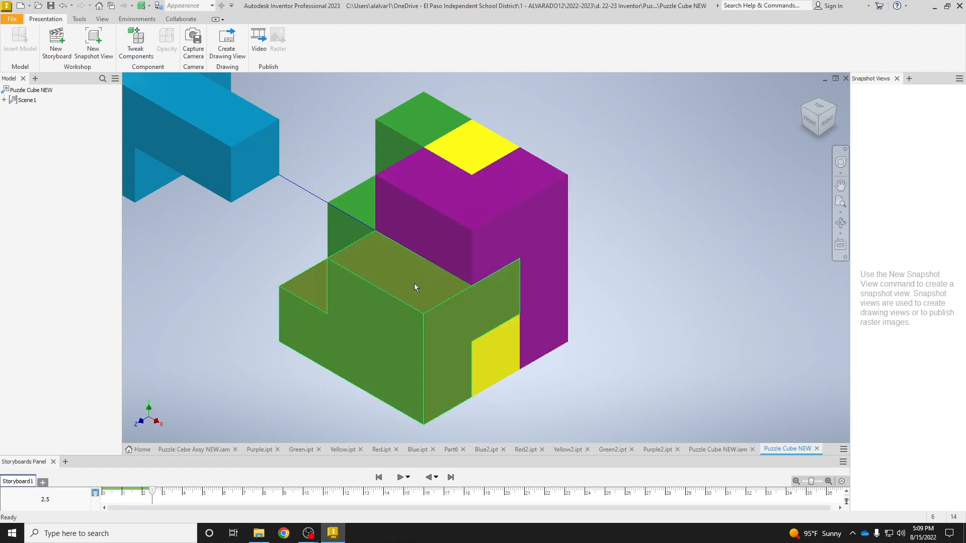
Tweak the red piece out of the cube by -4 in along its Y axis
{"action": "left_click", "coordinate": [394, 336]}
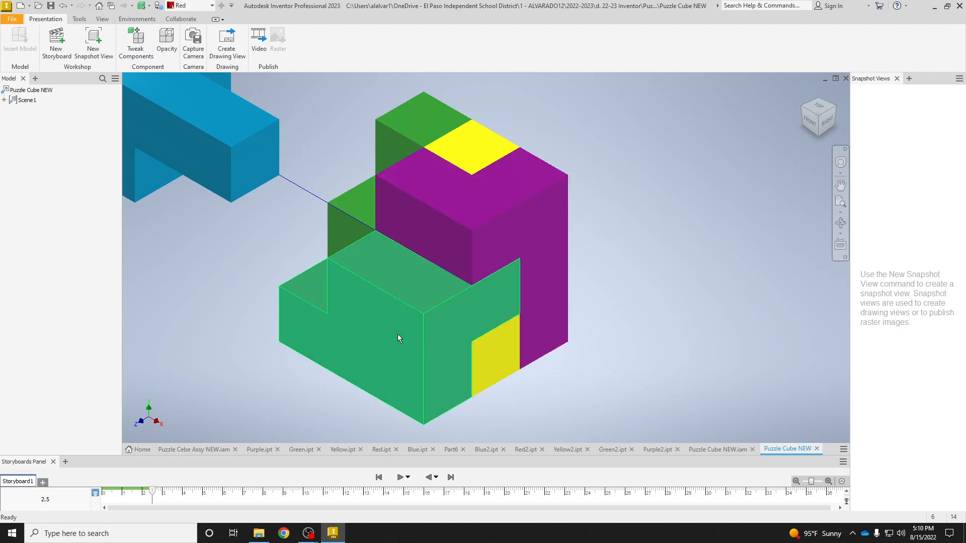
{"action": "key", "text": "t"}
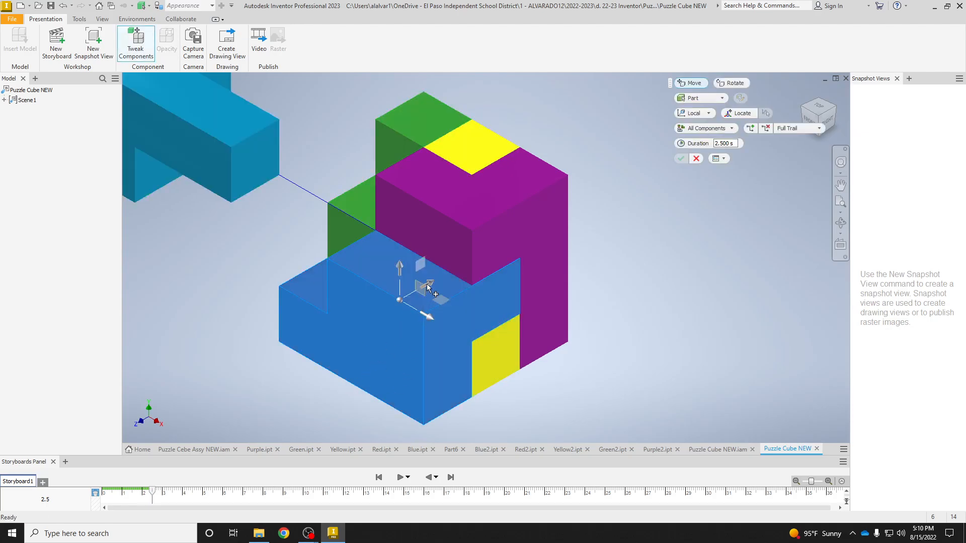
{"action": "left_click", "coordinate": [430, 286]}
{"action": "left_click_drag", "start_coordinate": [430, 285], "coordinate": [366, 326]}
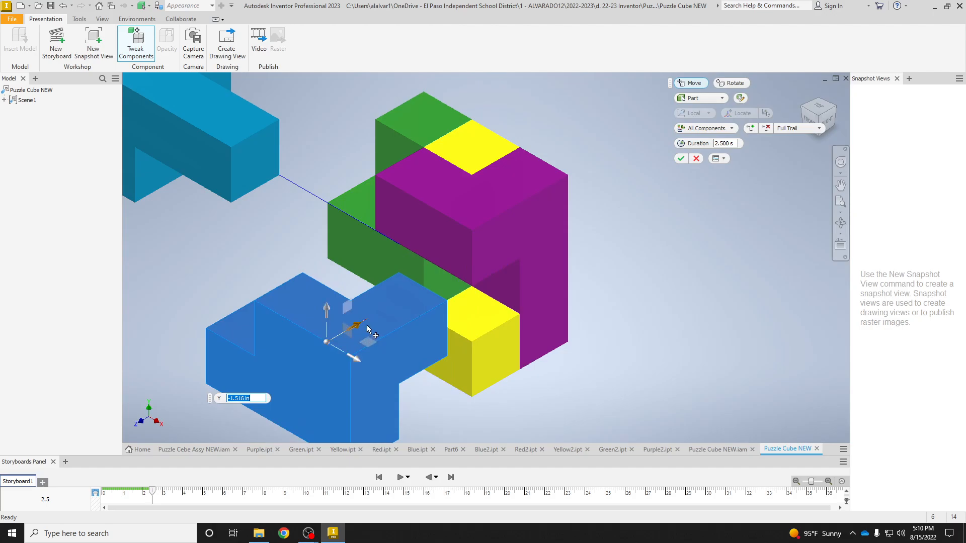
{"action": "type", "text": "-4"}
{"action": "key", "text": "Return"}
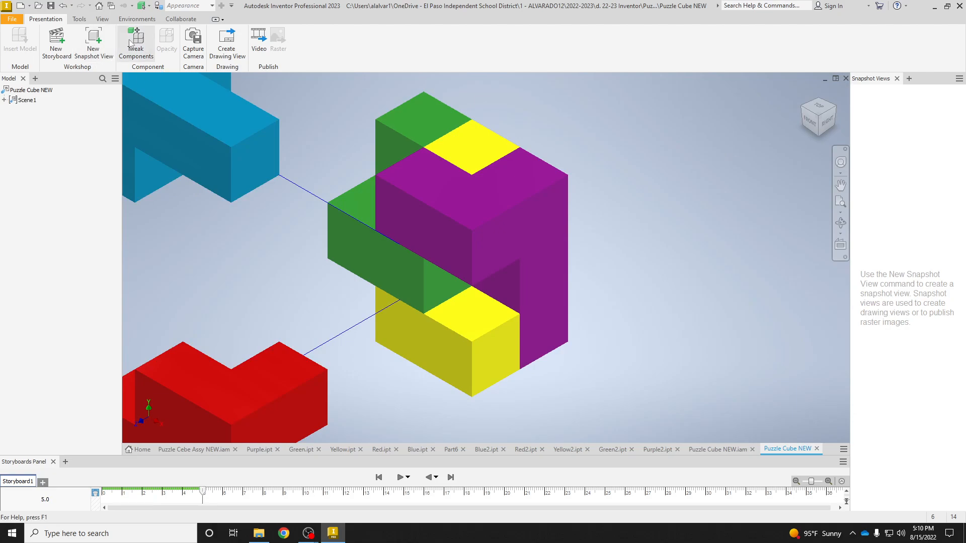
Tweak the purple piece away from the yellow and green pieces by -4 in along its X axis
{"action": "left_click", "coordinate": [131, 43]}
{"action": "left_click", "coordinate": [539, 240]}
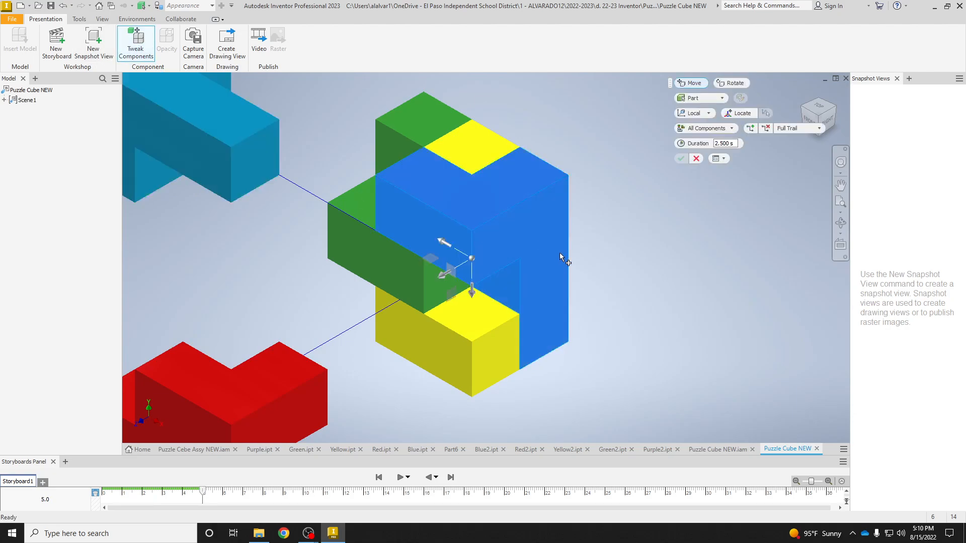
{"action": "left_click_drag", "start_coordinate": [443, 243], "coordinate": [549, 317]}
{"action": "type", "text": "-4"}
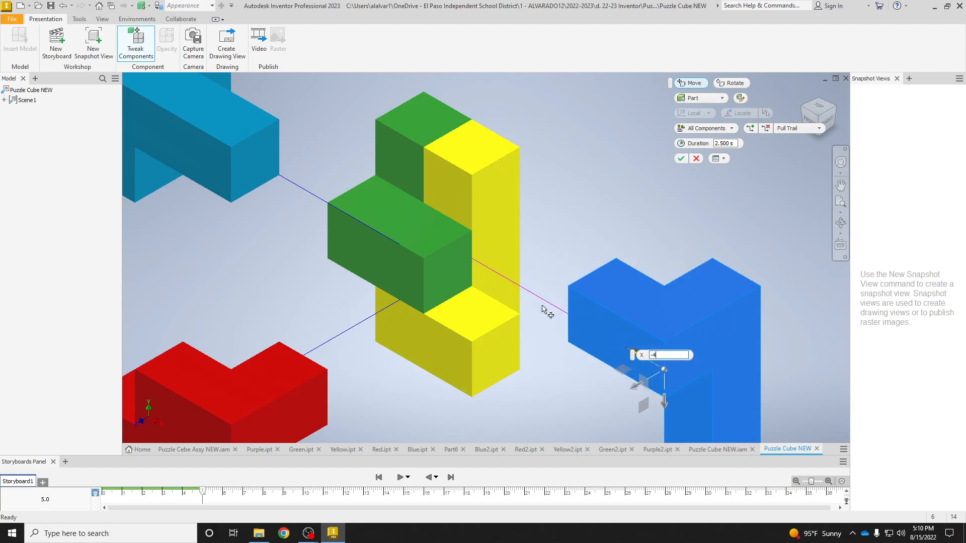
{"action": "key", "text": "Return"}
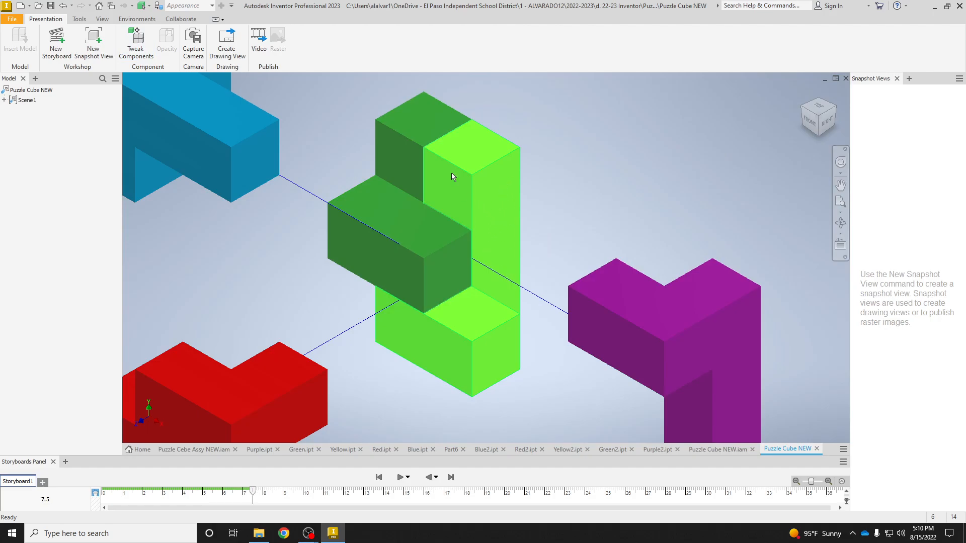
Tweak the green piece straight up, away from the yellow piece, along its X axis
{"action": "left_click", "coordinate": [428, 113]}
{"action": "middle_click_drag", "start_coordinate": [487, 133], "coordinate": [496, 193]}
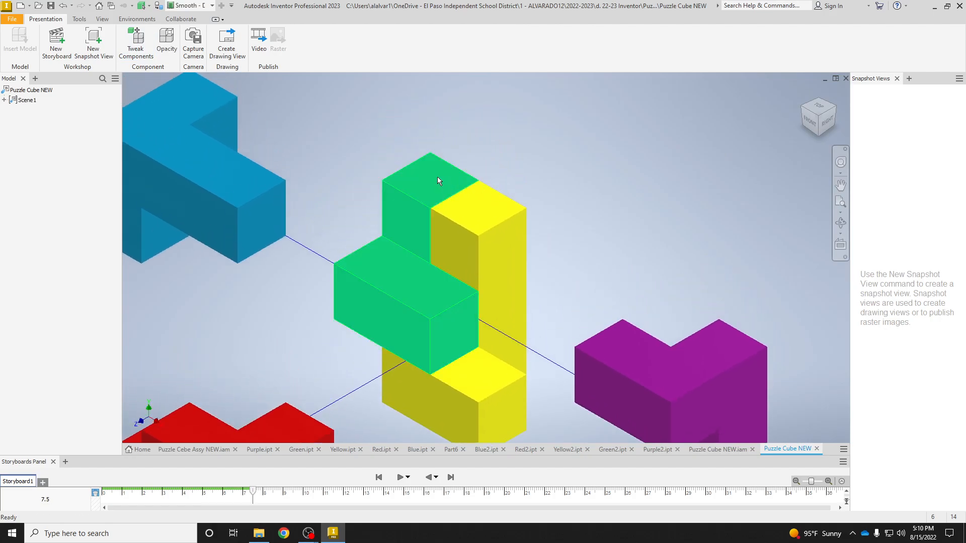
{"action": "left_click", "coordinate": [135, 40]}
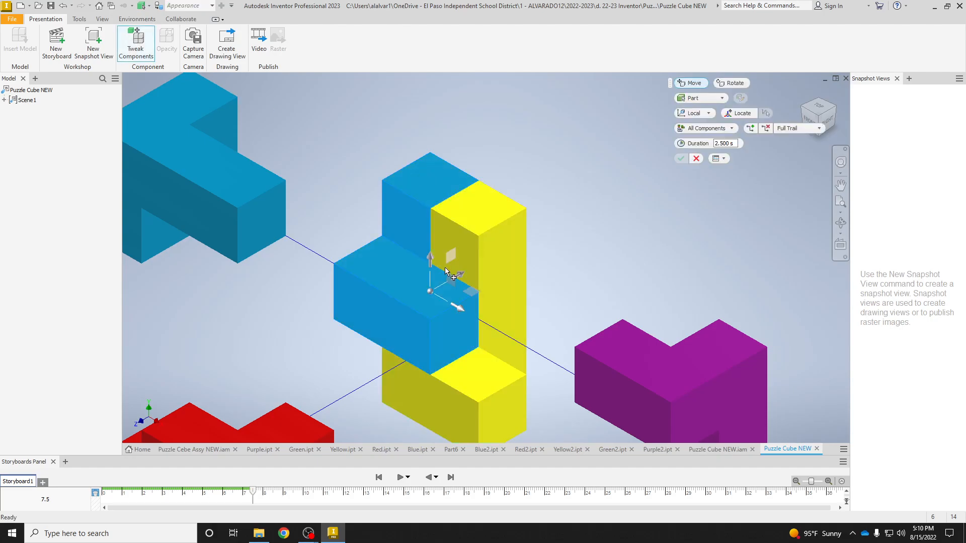
{"action": "left_click_drag", "start_coordinate": [432, 266], "coordinate": [430, 239]}
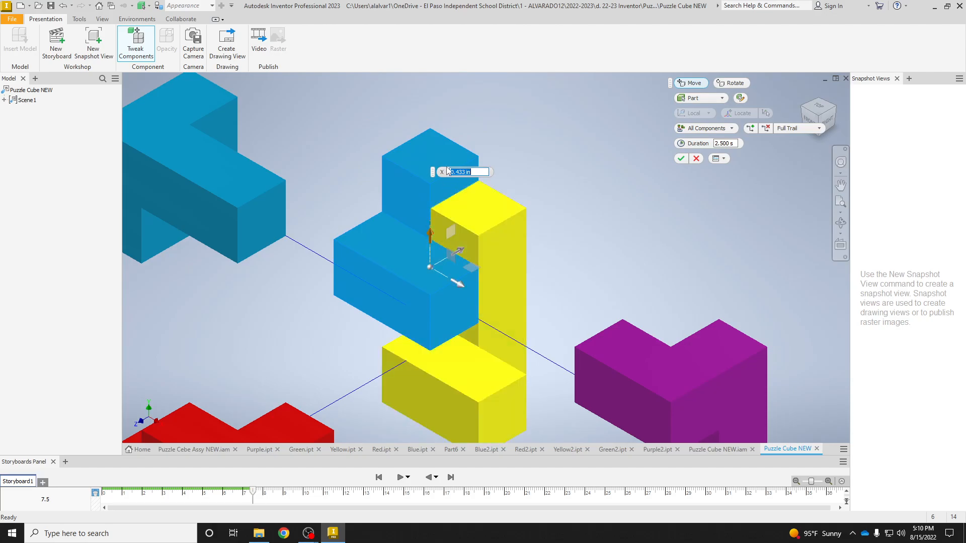
{"action": "key", "text": "Return"}
{"action": "scroll", "coordinate": [590, 192], "scroll_direction": "down", "scroll_amount": 5}
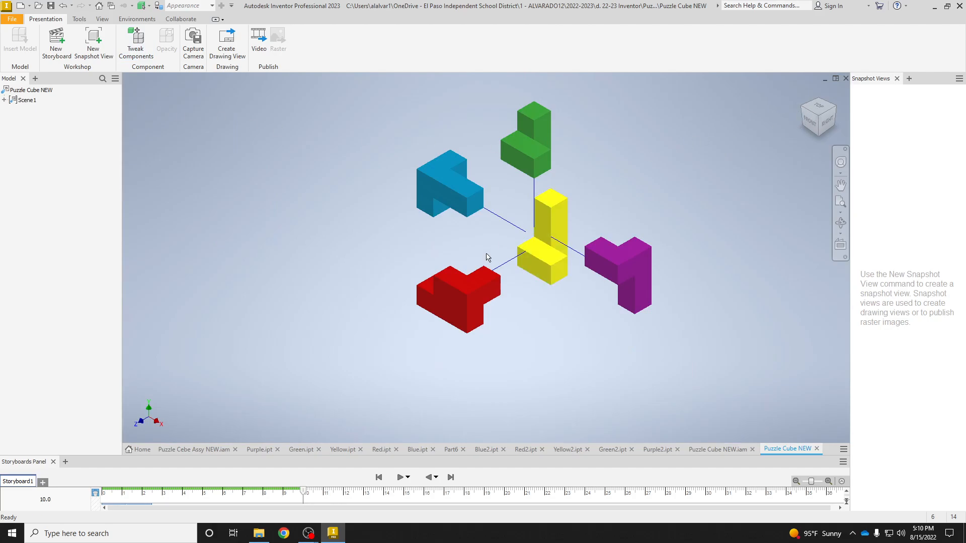
Play the storyboard animation forward and in reverse, and examine the exploded puzzle pieces from several sides
{"action": "scroll", "coordinate": [524, 267], "scroll_direction": "up", "scroll_amount": 5}
{"action": "middle_click_drag", "start_coordinate": [523, 268], "coordinate": [443, 326]}
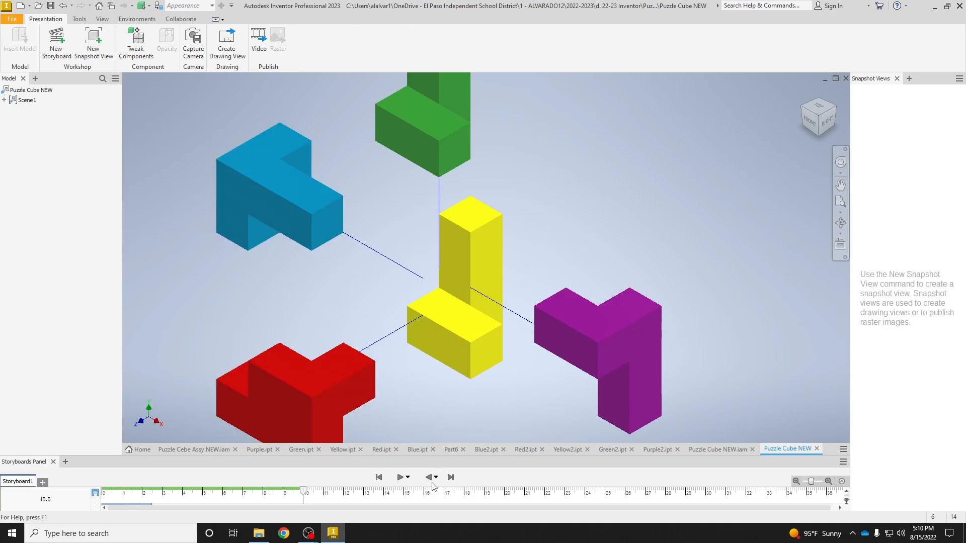
{"action": "left_click", "coordinate": [400, 478]}
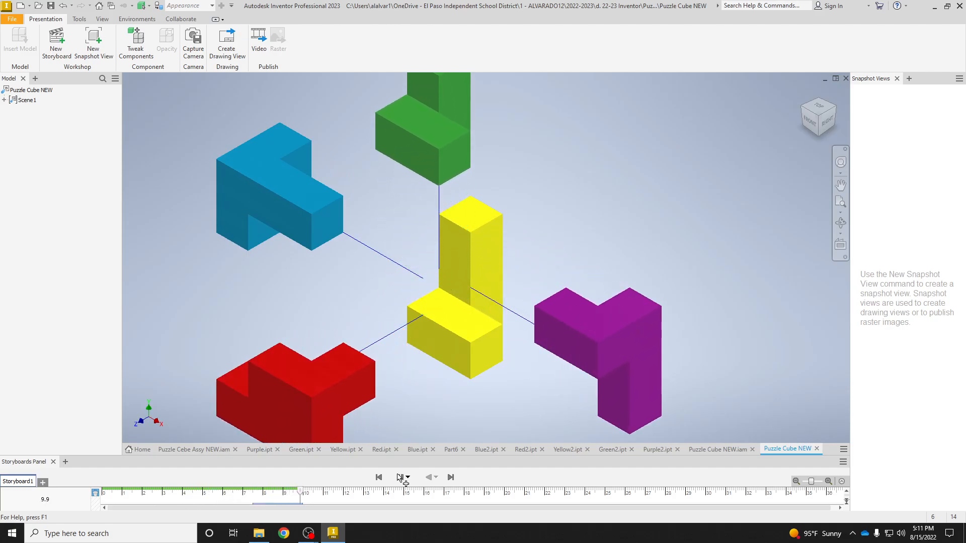
{"action": "left_click", "coordinate": [428, 477]}
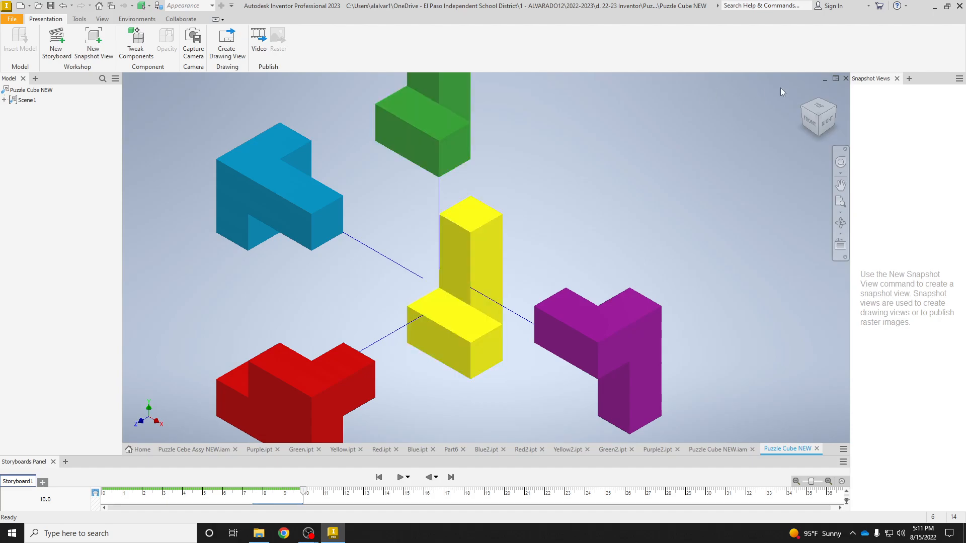
{"action": "left_click", "coordinate": [801, 108]}
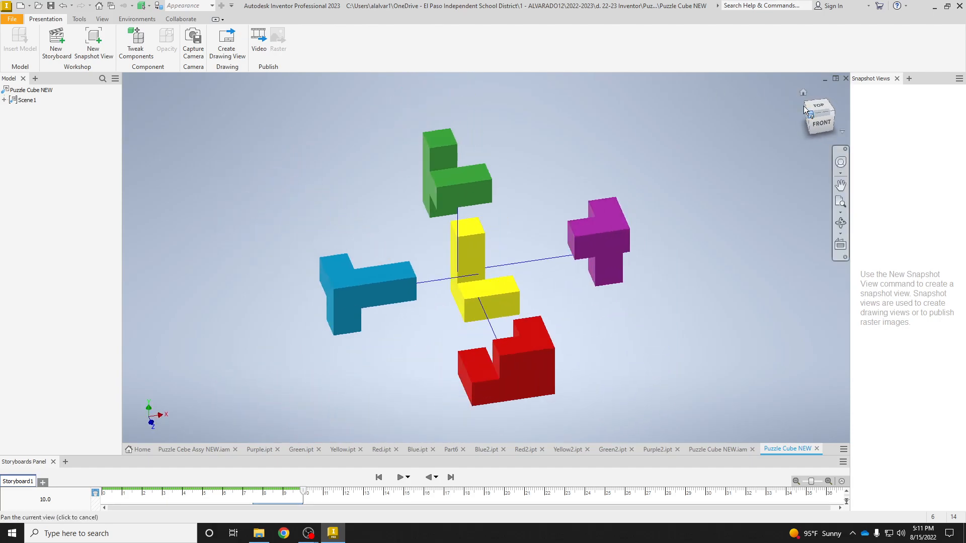
{"action": "left_click", "coordinate": [799, 107]}
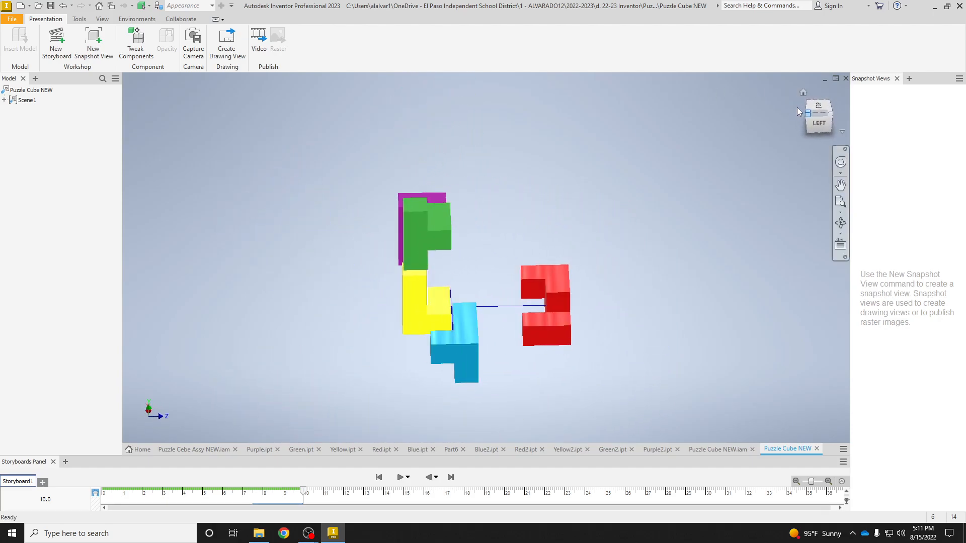
{"action": "left_click", "coordinate": [808, 109]}
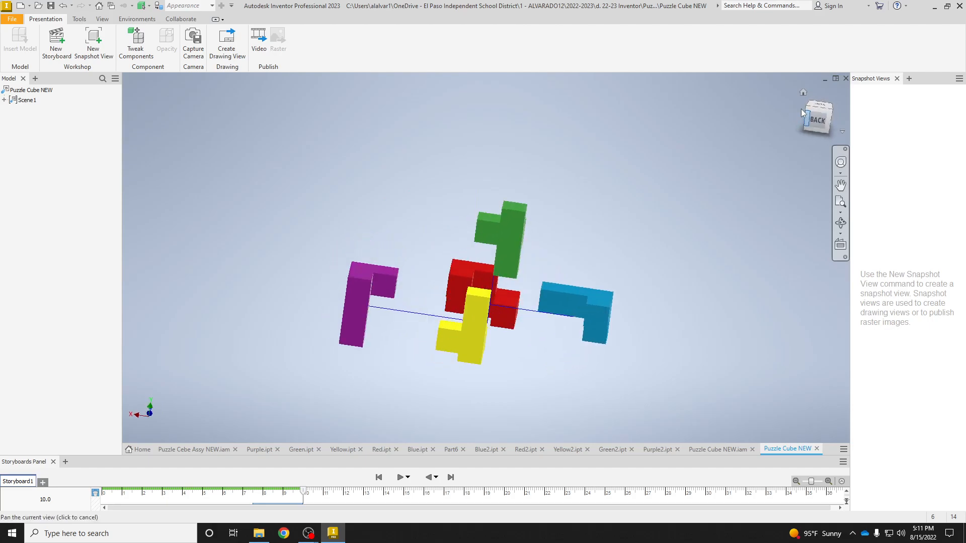
{"action": "left_click", "coordinate": [817, 103]}
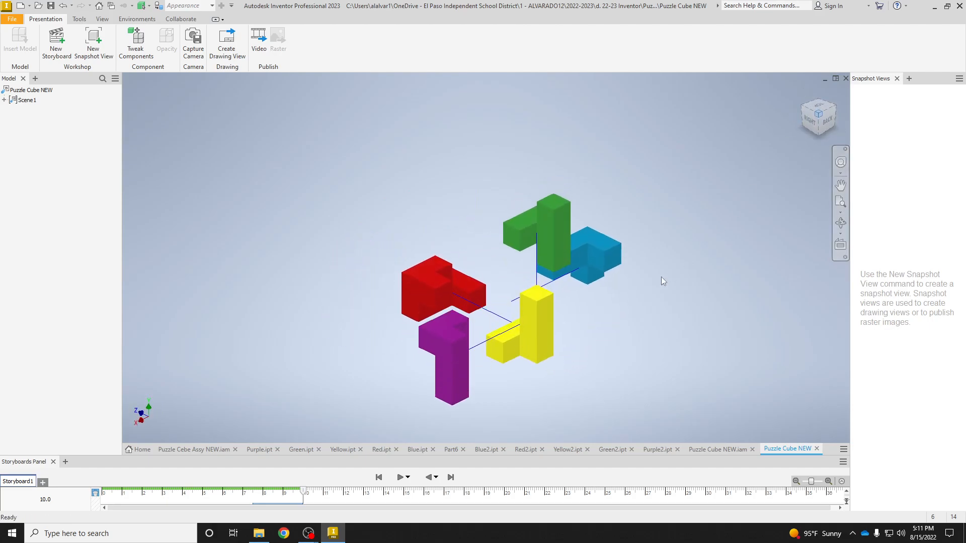
{"action": "scroll", "coordinate": [560, 330], "scroll_direction": "up", "scroll_amount": 4}
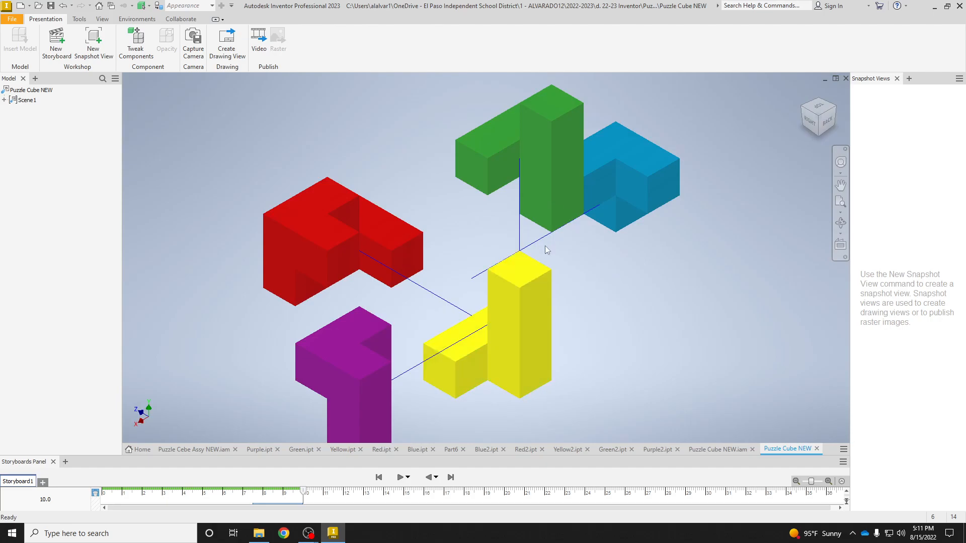
Save the presentation as Puzzle Cube NEW in the Puzzle Cube NEW folder, as an Autodesk Inventor Presentations (*.ipn) file
{"action": "left_click", "coordinate": [805, 111]}
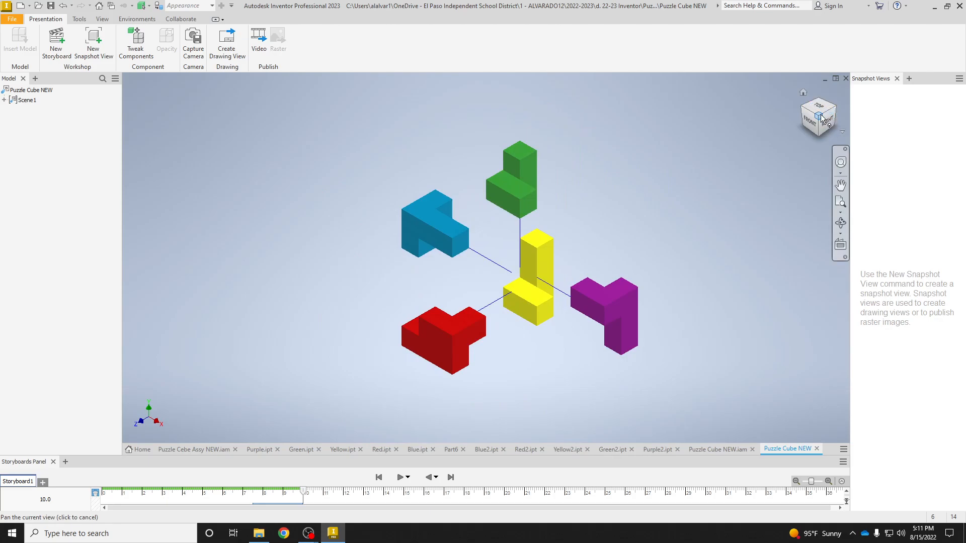
{"action": "left_click", "coordinate": [50, 5]}
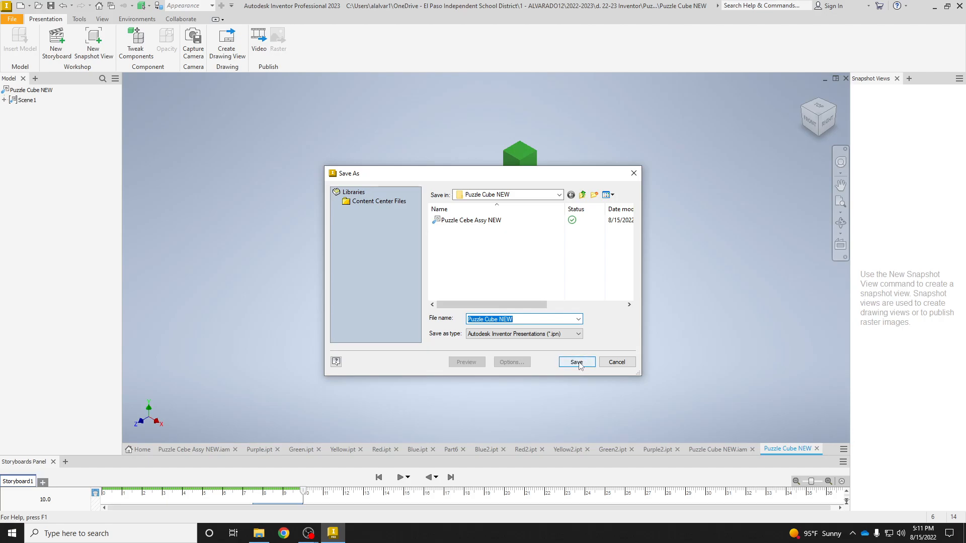
{"action": "left_click", "coordinate": [579, 363]}
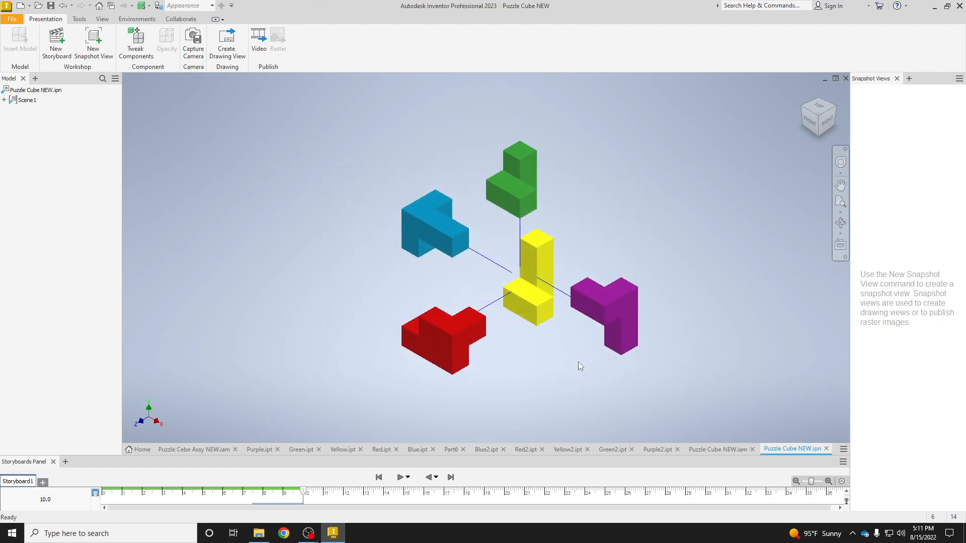